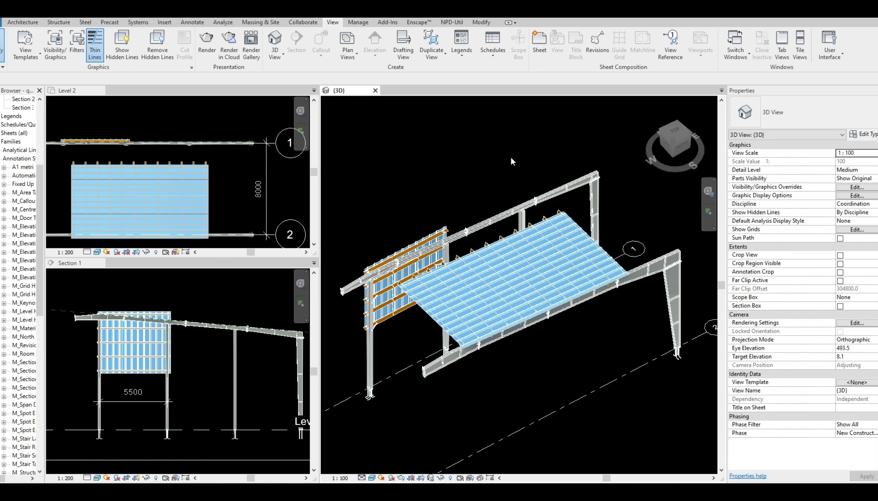
# Set the roof cover's Bay_Width to 8000 so it spans between grids 1 and 2
pyautogui.keyDown('shift'); pyautogui.moveTo(488, 186); pyautogui.dragTo(519, 196, button='middle'); pyautogui.keyUp('shift')
pyautogui.scroll(-3, 447, 206)
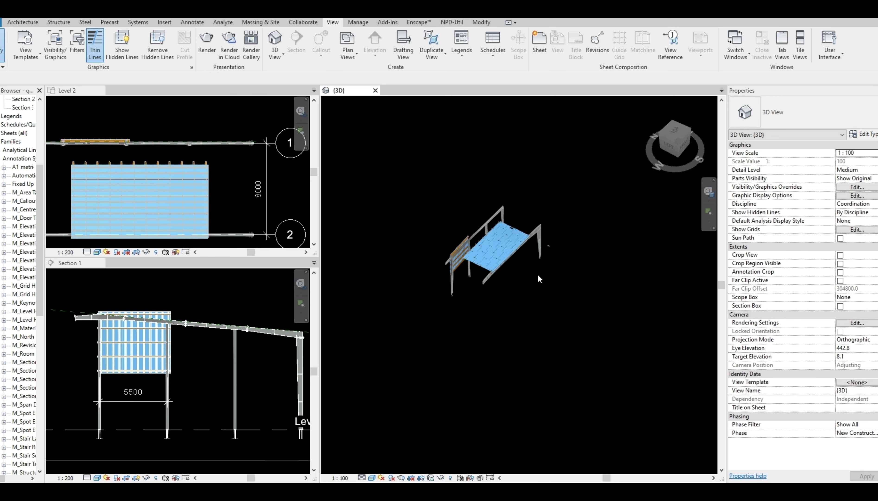
pyautogui.keyDown('shift'); pyautogui.moveTo(539, 277); pyautogui.dragTo(464, 182, button='middle'); pyautogui.keyUp('shift')
pyautogui.scroll(4, 458, 240)
pyautogui.scroll(-3, 459, 240)
pyautogui.keyDown('shift'); pyautogui.moveTo(459, 239); pyautogui.dragTo(589, 206, button='middle'); pyautogui.keyUp('shift')
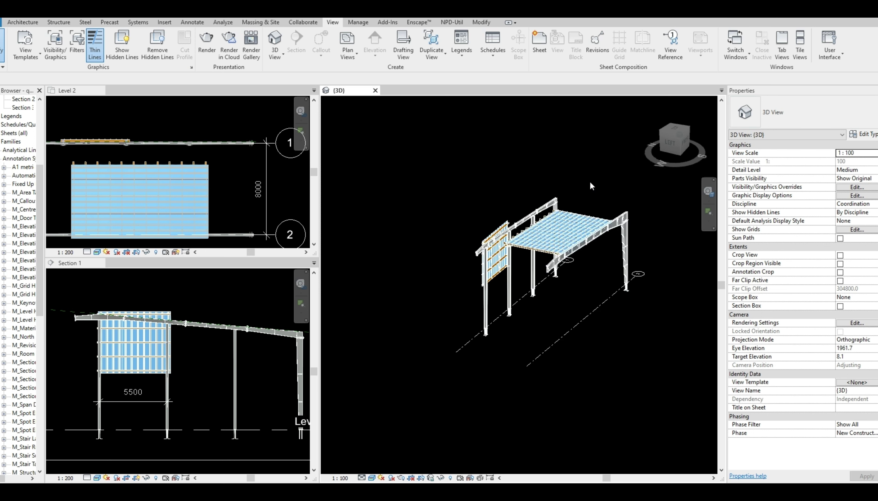
pyautogui.scroll(2, 590, 183)
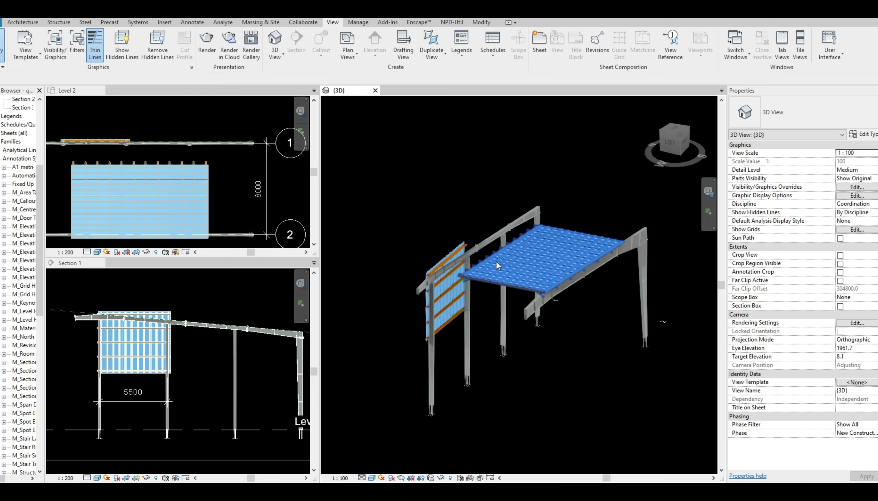
pyautogui.click(512, 273)
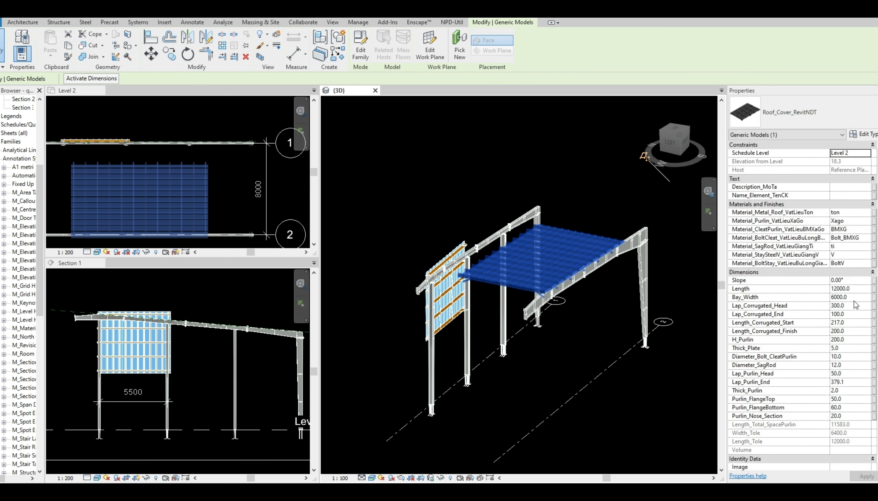
pyautogui.click(858, 297)
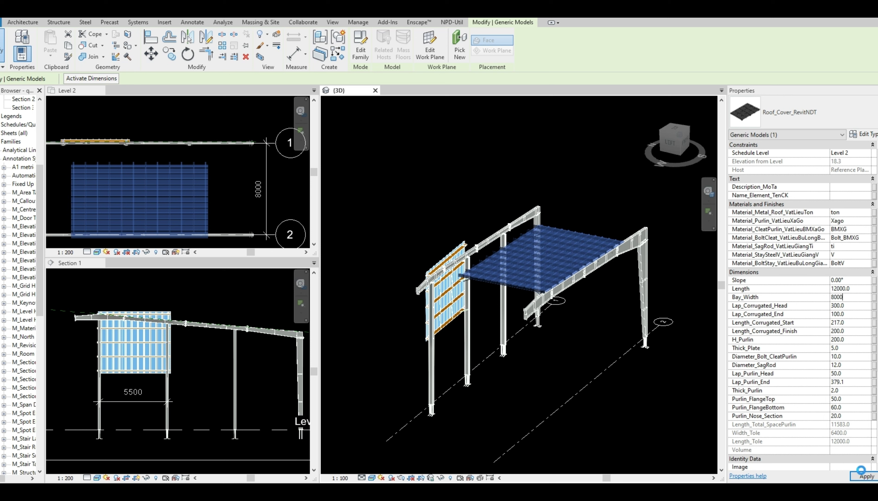
pyautogui.write('8000')
pyautogui.click(861, 471)
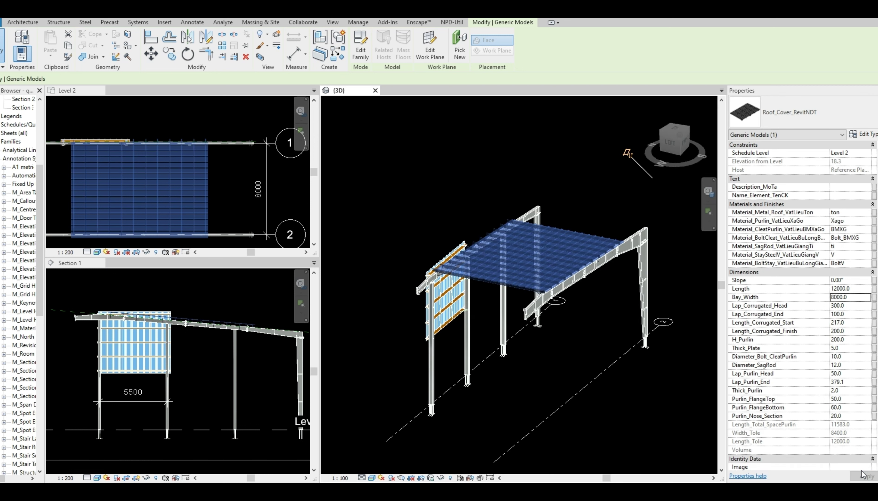
pyautogui.click(575, 353)
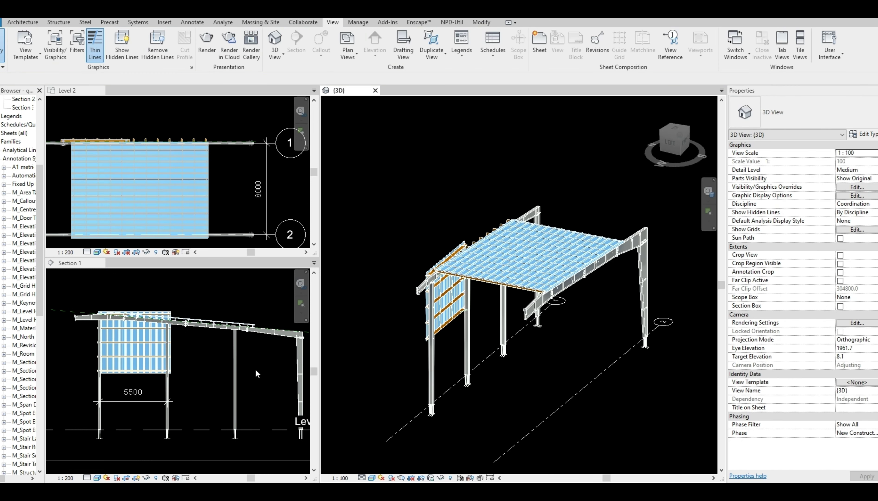
# Place an aligned dimension in Section 1 between the roof sheet's upper end and the first purlin
pyautogui.scroll(3, 197, 358)
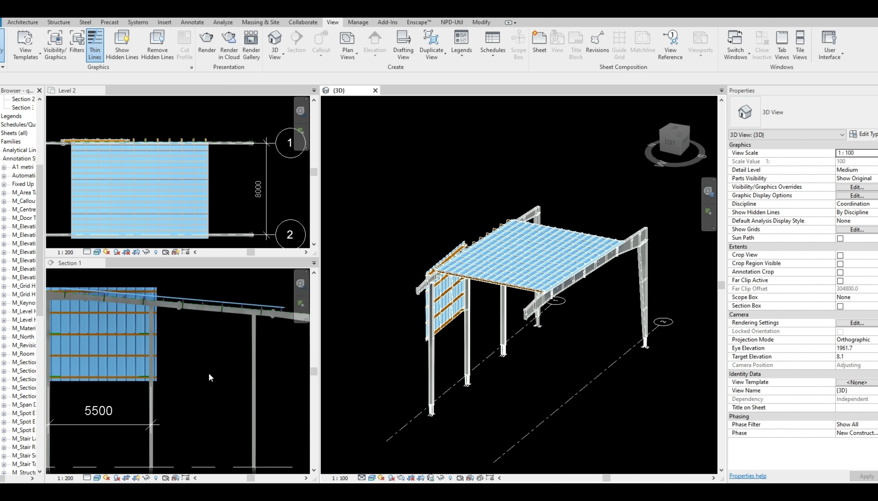
pyautogui.scroll(-3, 208, 372)
pyautogui.scroll(4, 182, 342)
pyautogui.scroll(5, 222, 320)
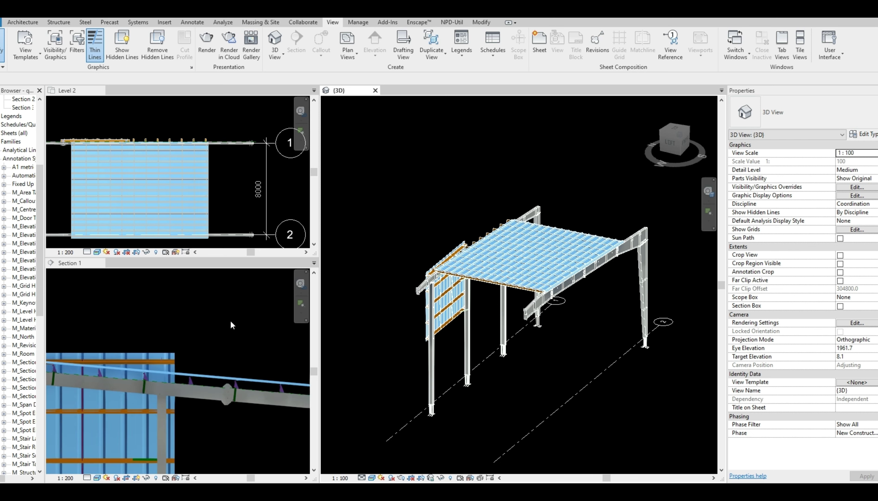
pyautogui.press('d')
pyautogui.press('i')
pyautogui.scroll(3, 146, 359)
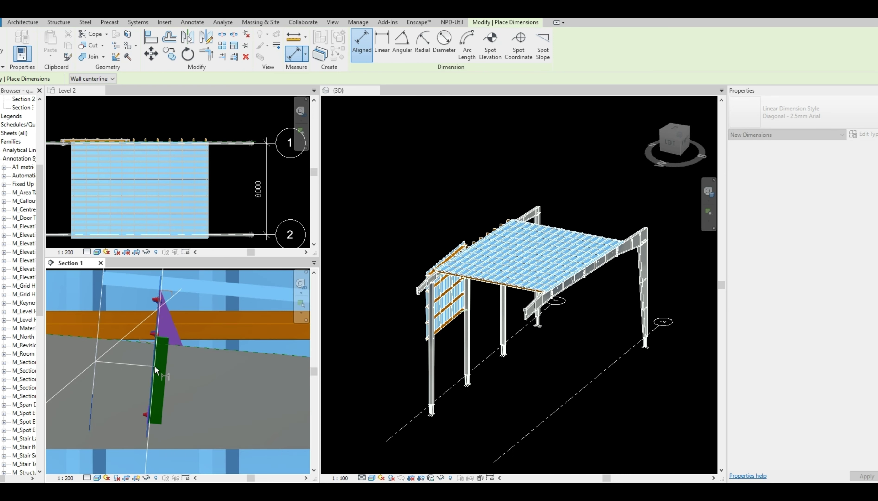
pyautogui.scroll(-4, 167, 348)
pyautogui.scroll(-6, 194, 344)
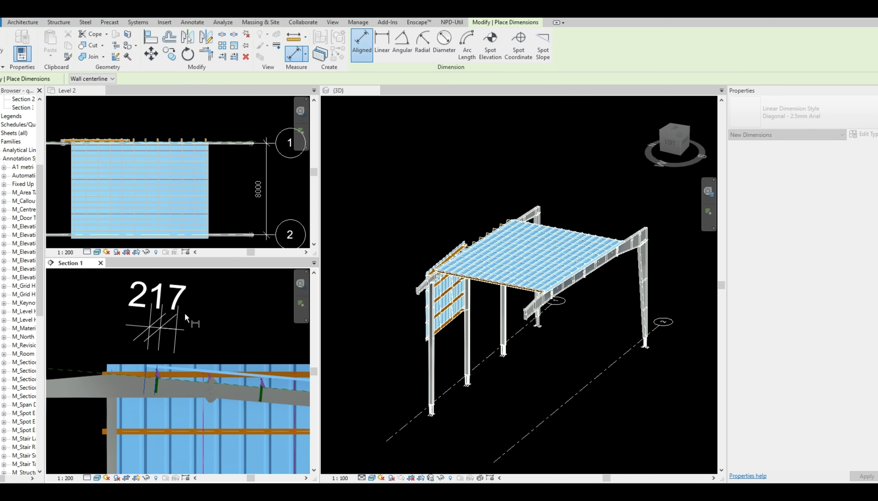
# Add an aligned dimension along the roof slope from the first purlin to the last purlin in Section 1
pyautogui.scroll(5, 133, 368)
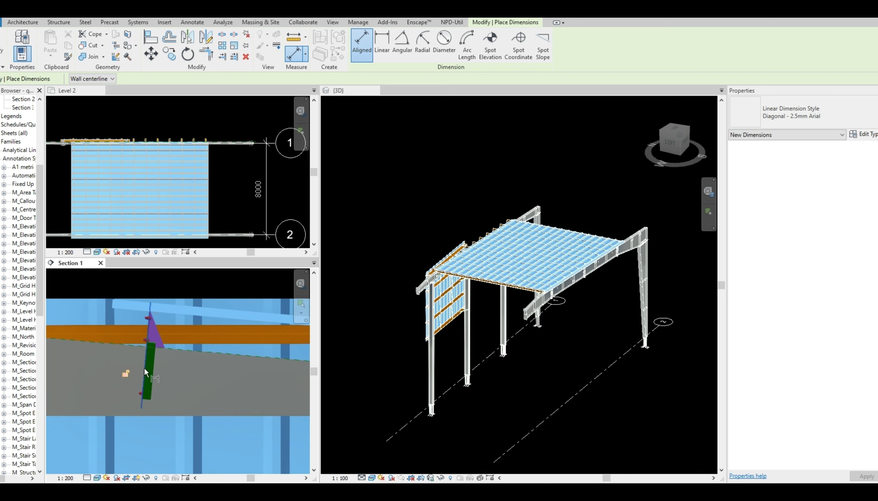
pyautogui.scroll(-3, 137, 373)
pyautogui.scroll(-6, 208, 347)
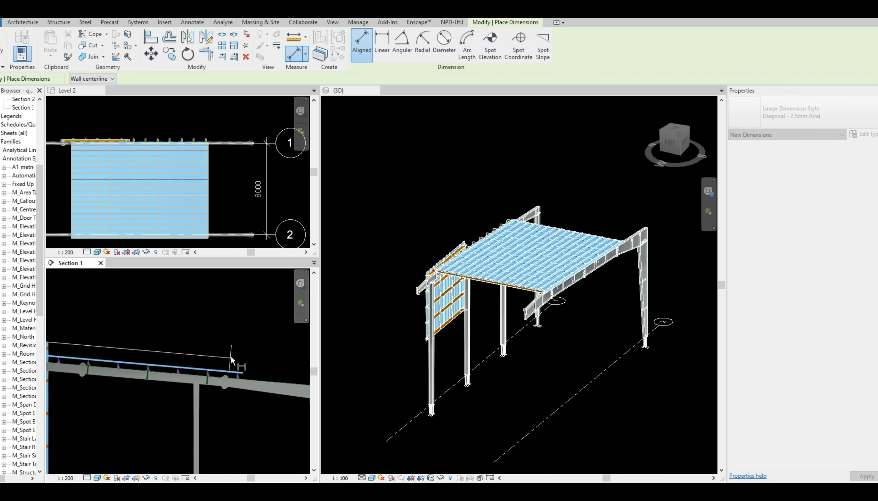
pyautogui.scroll(4, 237, 363)
pyautogui.scroll(2, 176, 392)
pyautogui.scroll(-3, 195, 394)
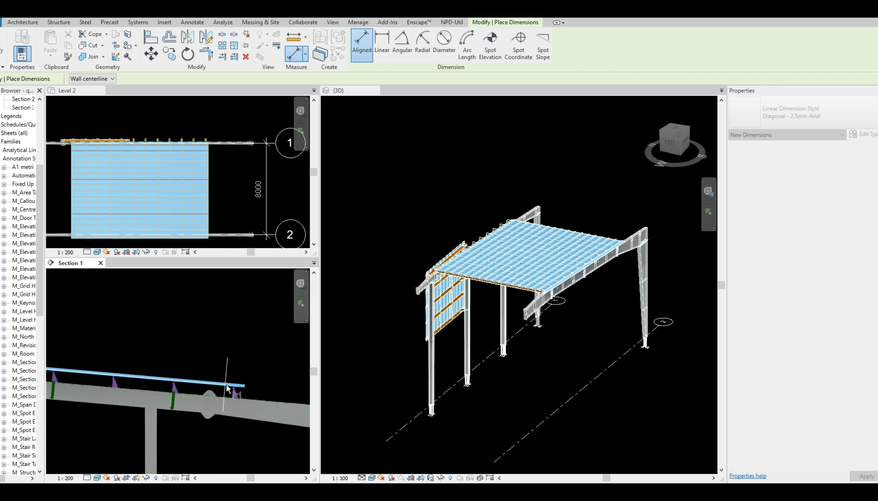
pyautogui.scroll(1, 223, 386)
pyautogui.click(214, 385)
pyautogui.scroll(-5, 214, 384)
pyautogui.scroll(1, 227, 369)
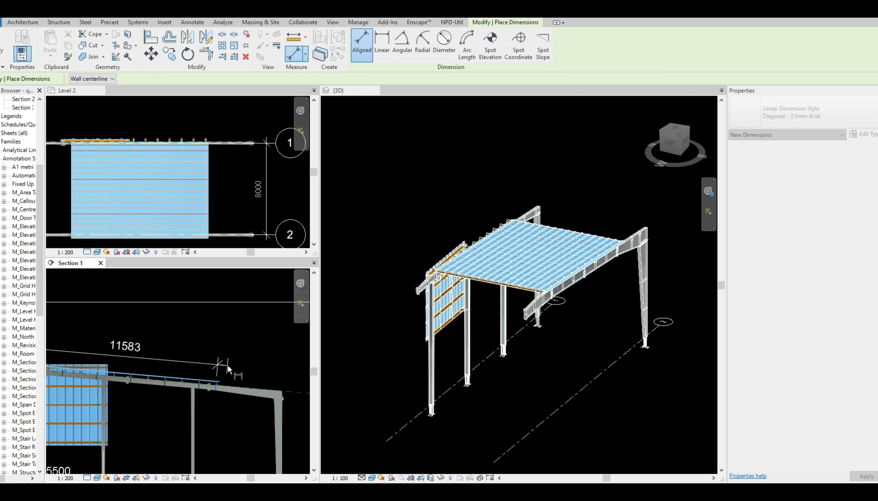
# Dimension the distance from the last purlin to the roof sheet's lower end in Section 1
pyautogui.scroll(3, 226, 370)
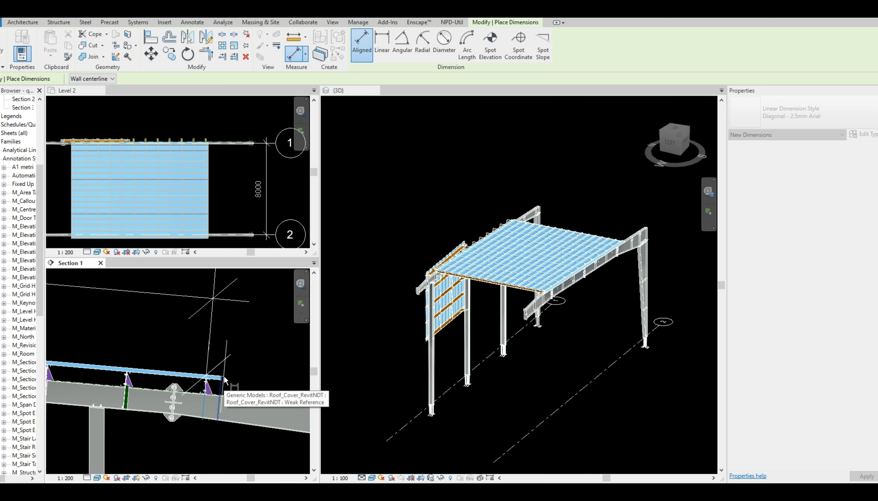
pyautogui.click(224, 376)
pyautogui.scroll(-4, 224, 376)
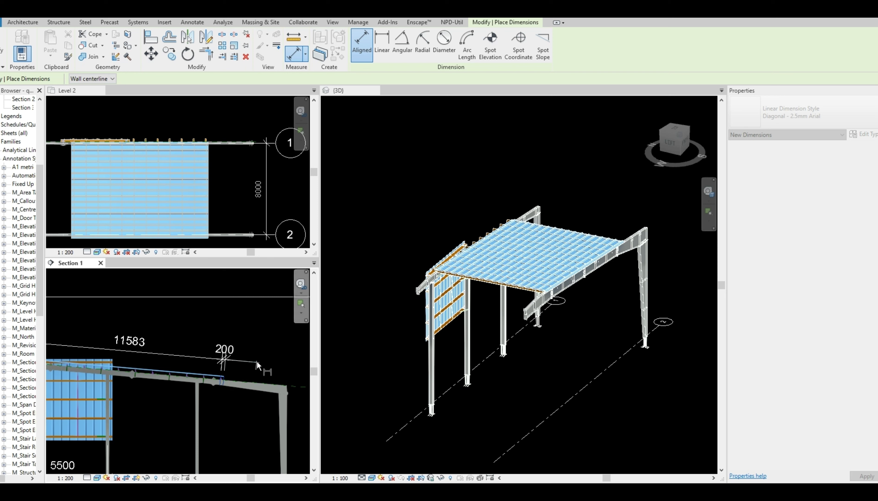
# Dimension the roof sheet's overall sloped length above the partial dimensions and finish dimensioning
pyautogui.scroll(4, 257, 365)
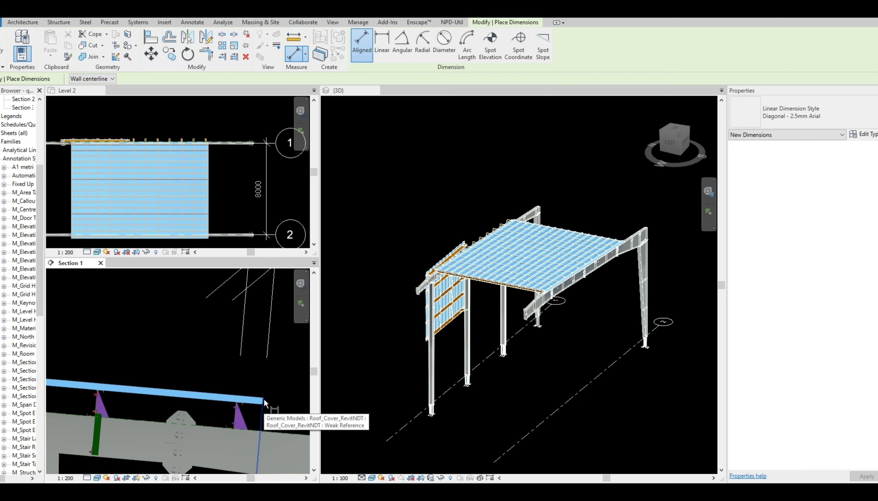
pyautogui.scroll(-5, 285, 389)
pyautogui.scroll(5, 219, 397)
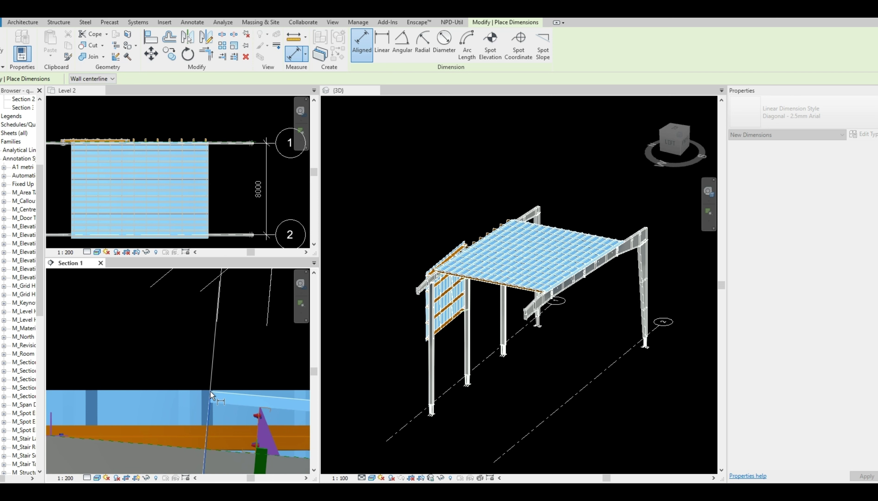
pyautogui.scroll(-6, 164, 427)
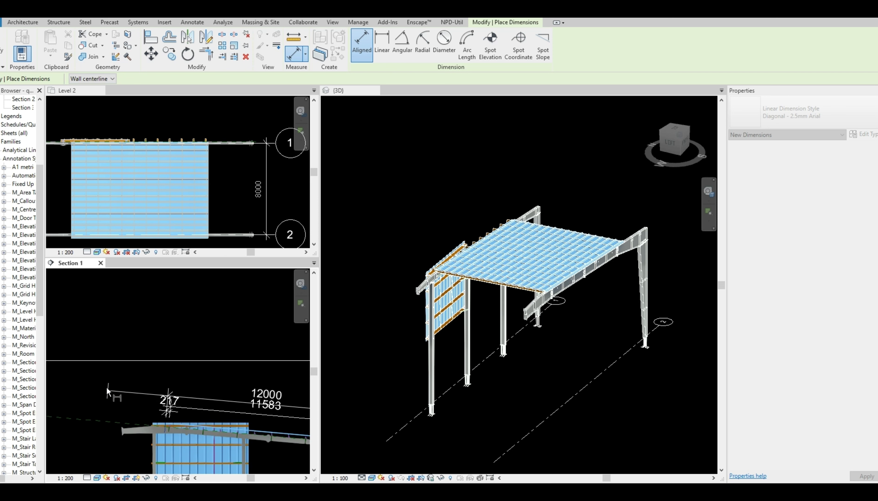
pyautogui.press('Escape')
pyautogui.press('Escape')
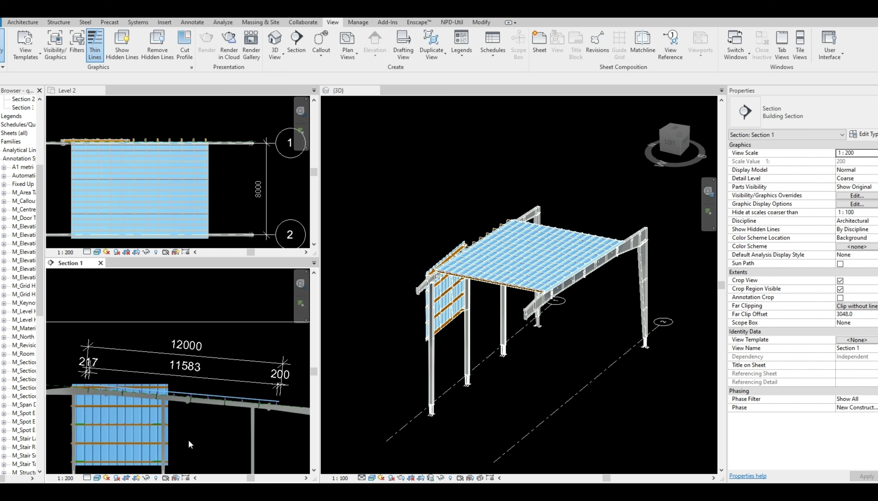
# Set the roof cover's Length to 16000
pyautogui.click(504, 278)
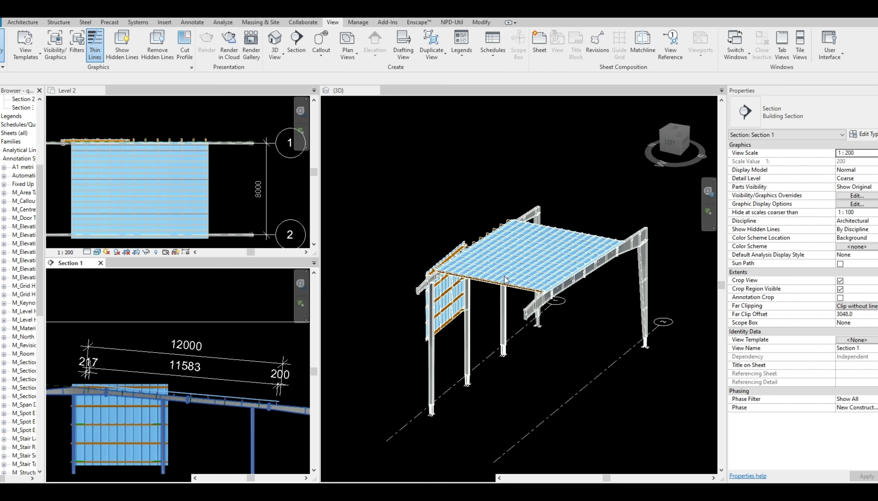
pyautogui.click(505, 278)
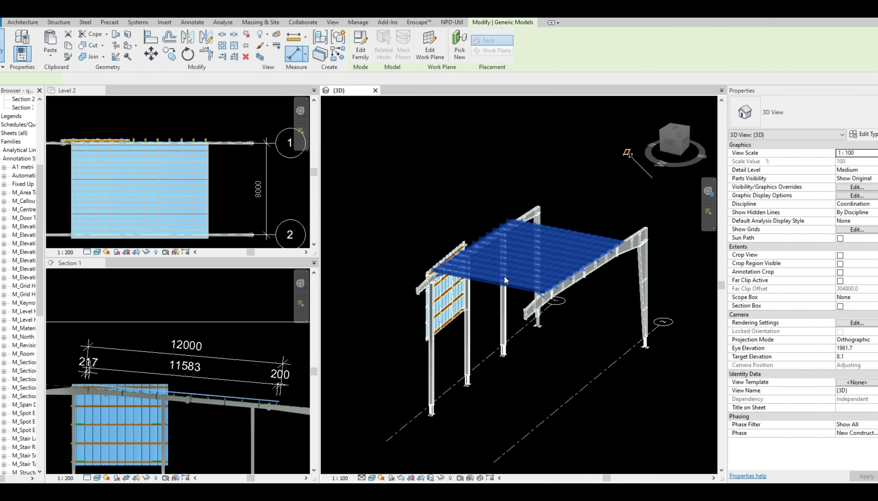
pyautogui.click(857, 287)
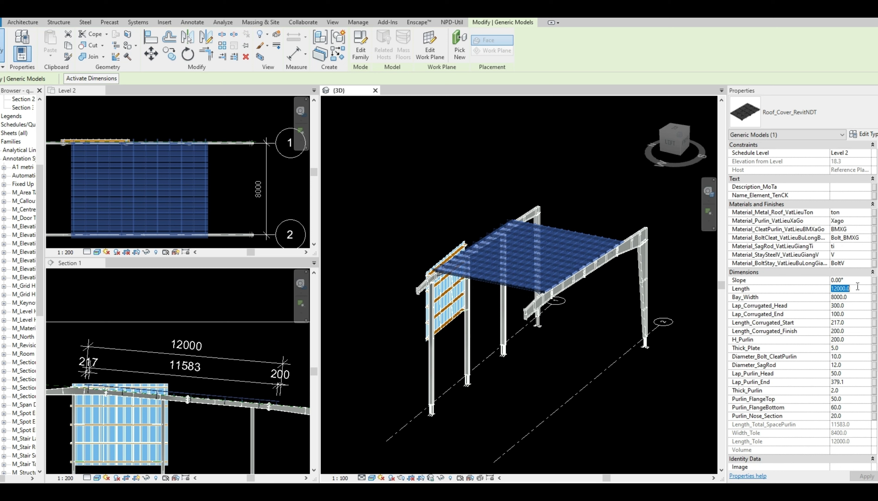
pyautogui.write('16')
pyautogui.click(628, 411)
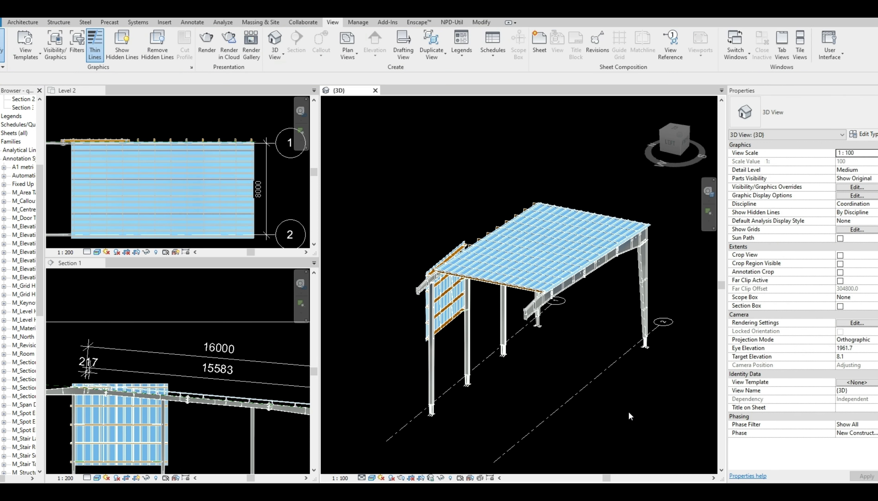
# Set the roof cover's Length_Corrugated_Start to 400
pyautogui.scroll(-3, 135, 352)
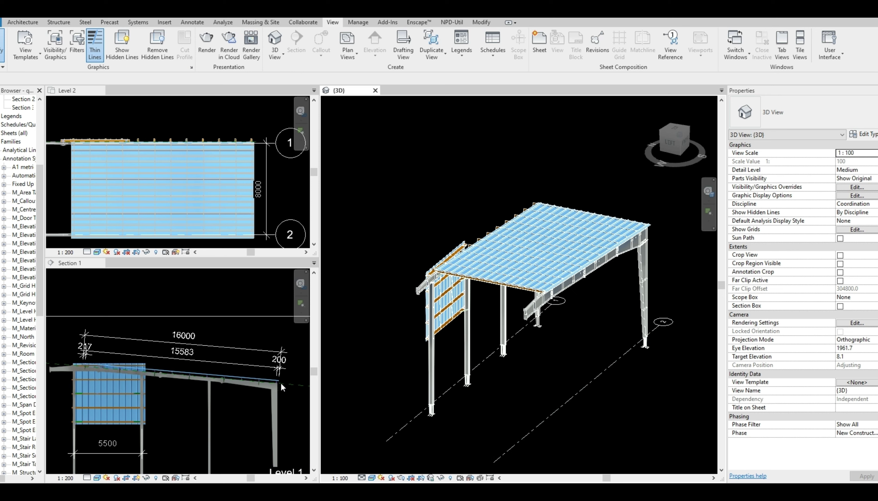
pyautogui.scroll(10, 65, 358)
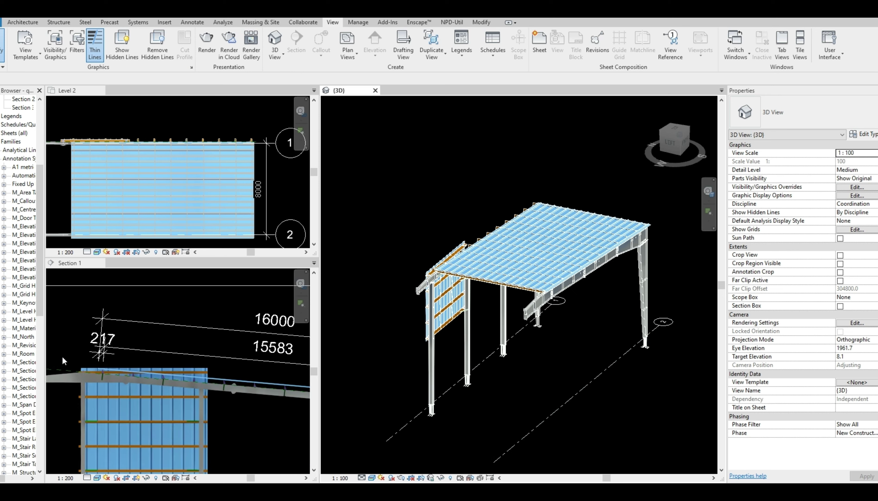
pyautogui.scroll(-1, 155, 332)
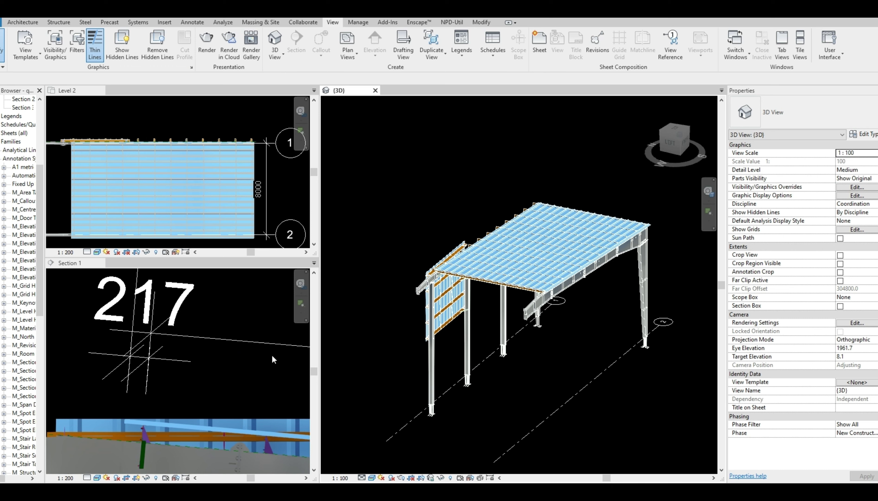
pyautogui.click(568, 251)
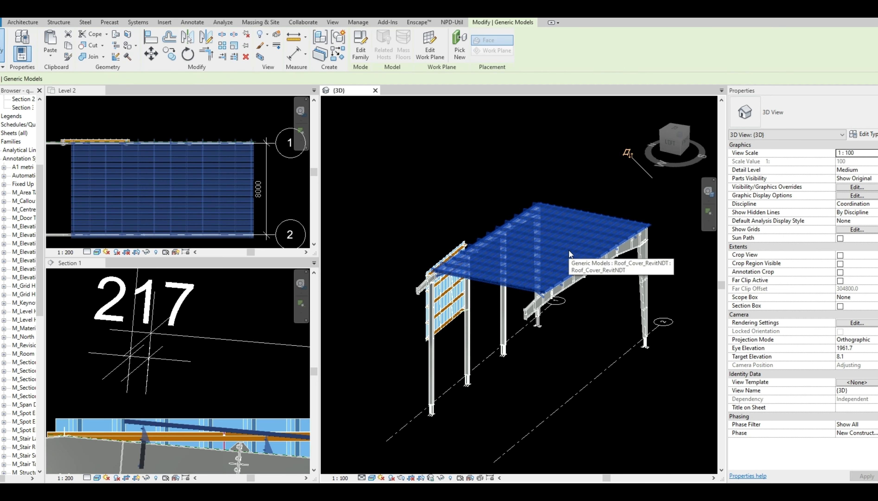
pyautogui.click(853, 323)
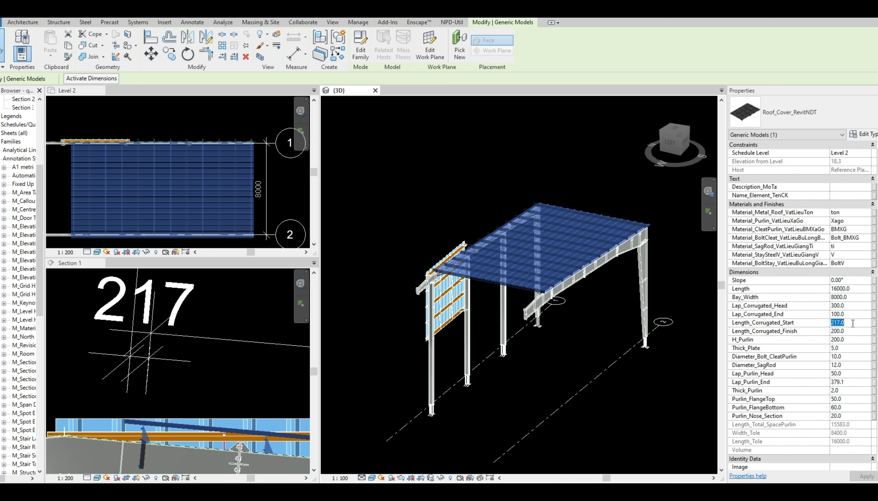
pyautogui.write('00')
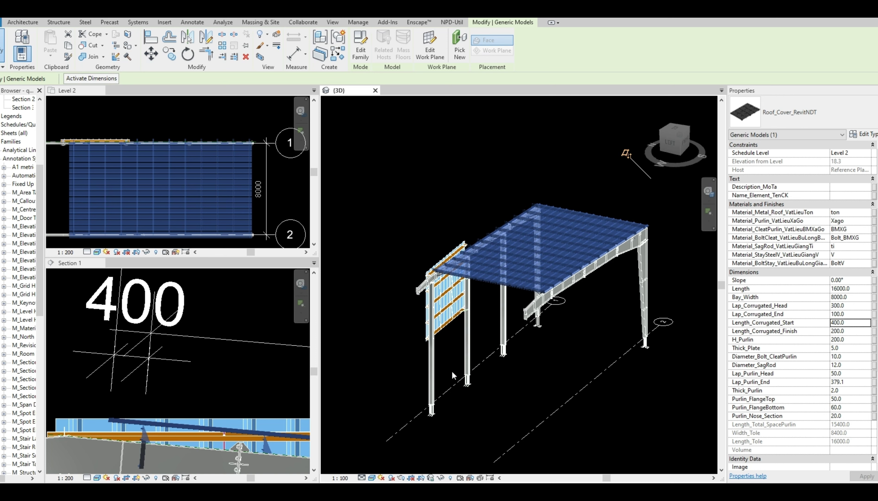
pyautogui.press('Escape')
# Set the roof cover's Length_Corrugated_Finish to 500 and check the sheet dimensions at the lower end in Section 1
pyautogui.scroll(-5, 87, 349)
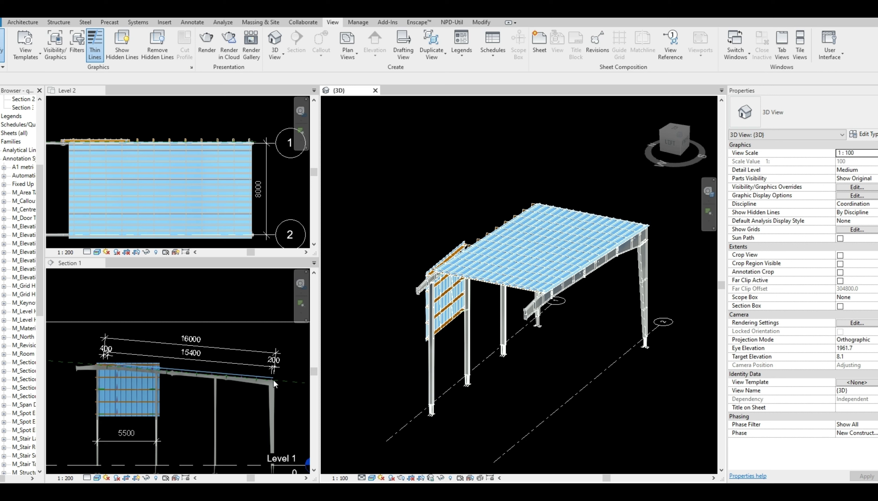
pyautogui.scroll(1, 280, 376)
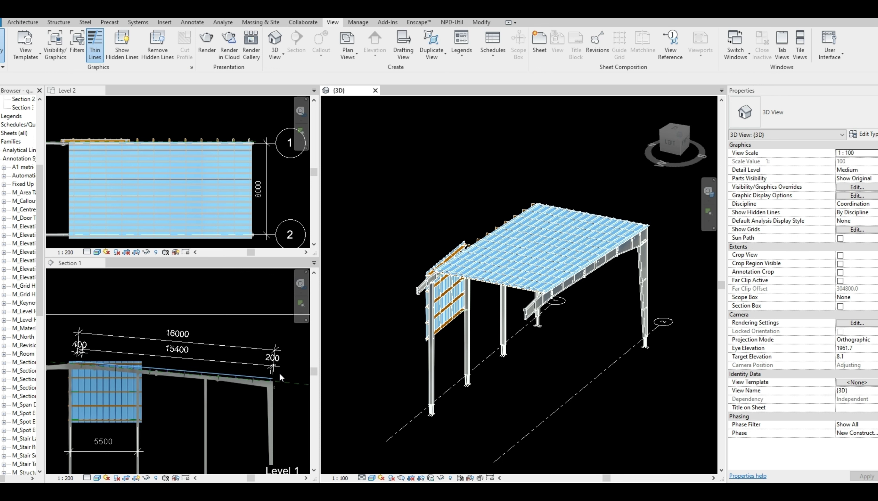
pyautogui.scroll(3, 279, 373)
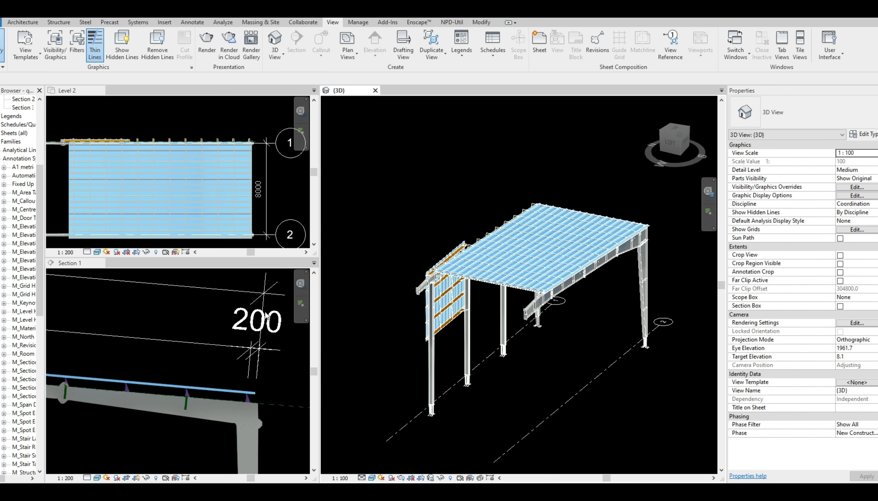
pyautogui.click(487, 258)
pyautogui.click(853, 331)
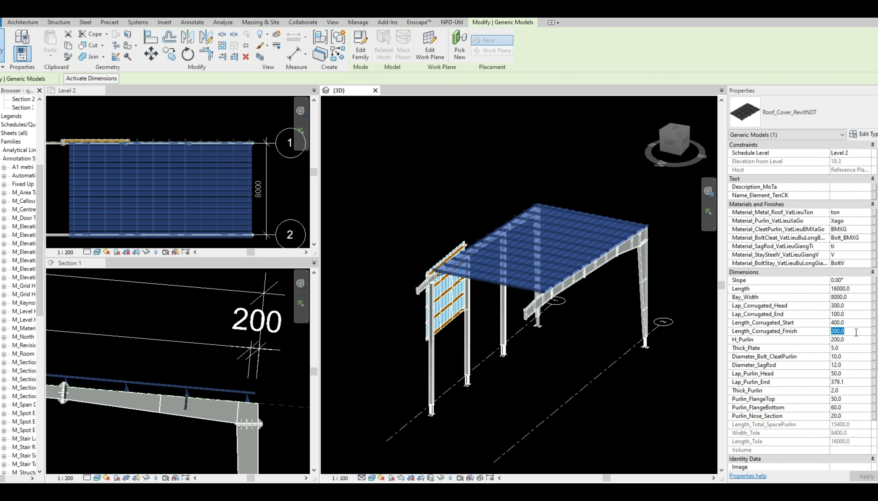
pyautogui.write('500')
pyautogui.click(861, 476)
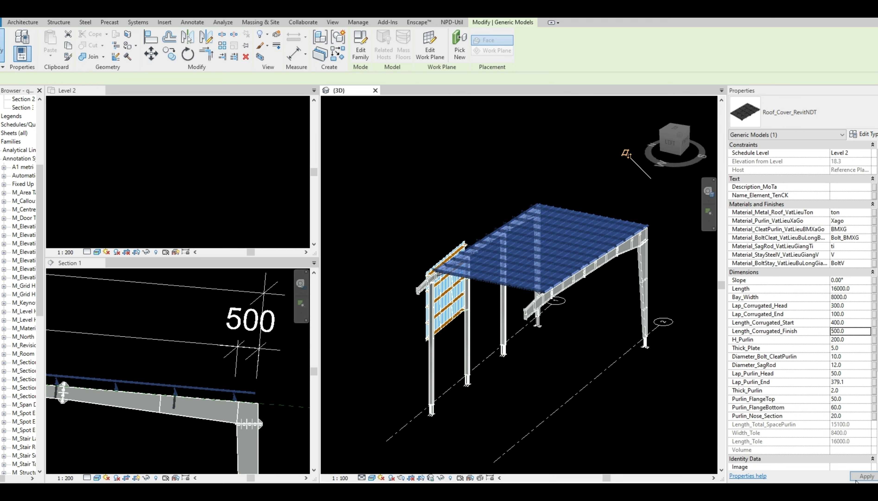
pyautogui.click(641, 412)
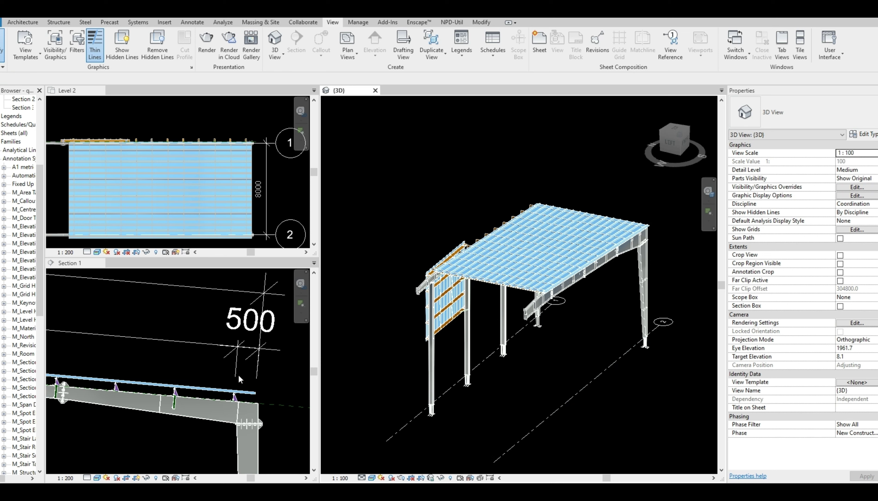
pyautogui.scroll(-6, 235, 374)
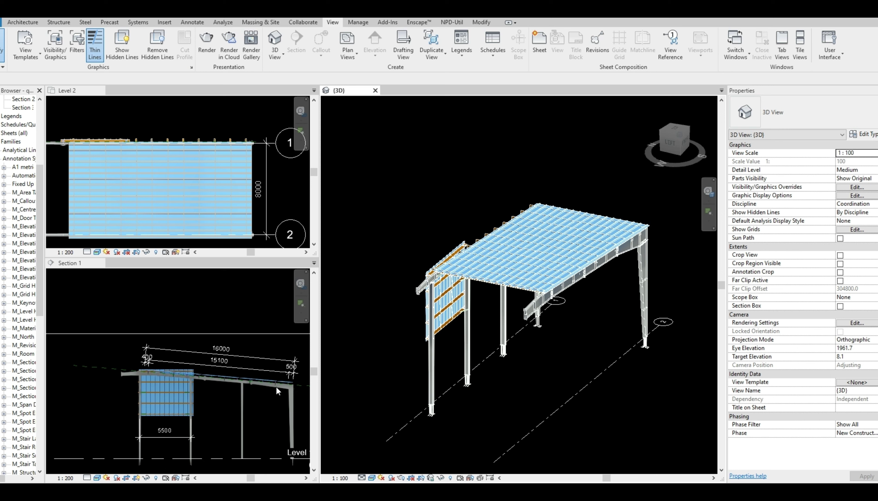
pyautogui.scroll(2, 281, 366)
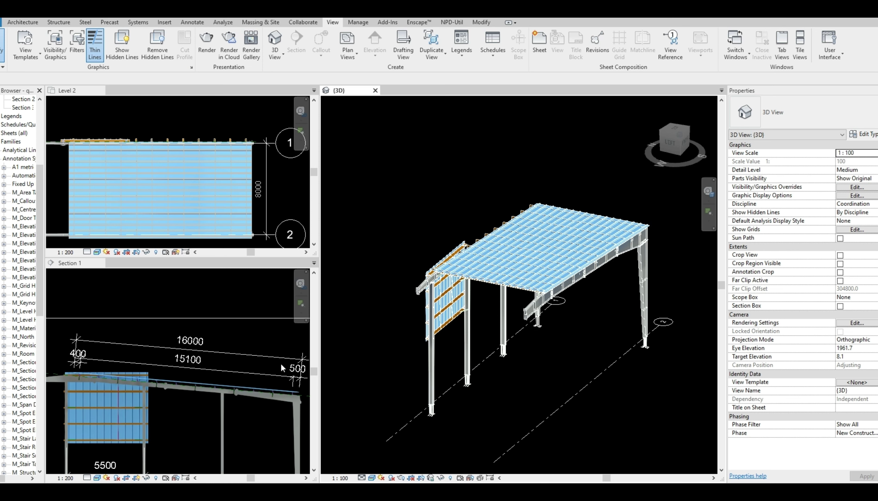
# Examine the roof sheet's side overhang dimensions at grids 1 and 2 in Section 3
pyautogui.click(228, 350)
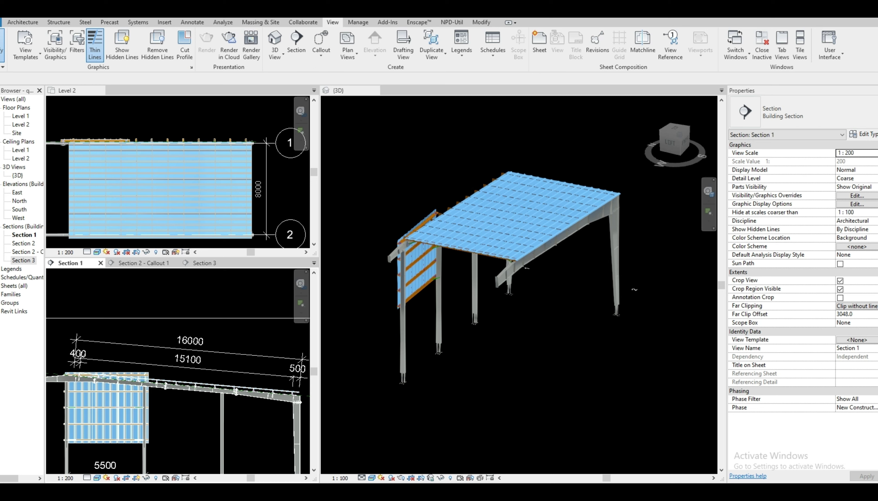
pyautogui.click(508, 219)
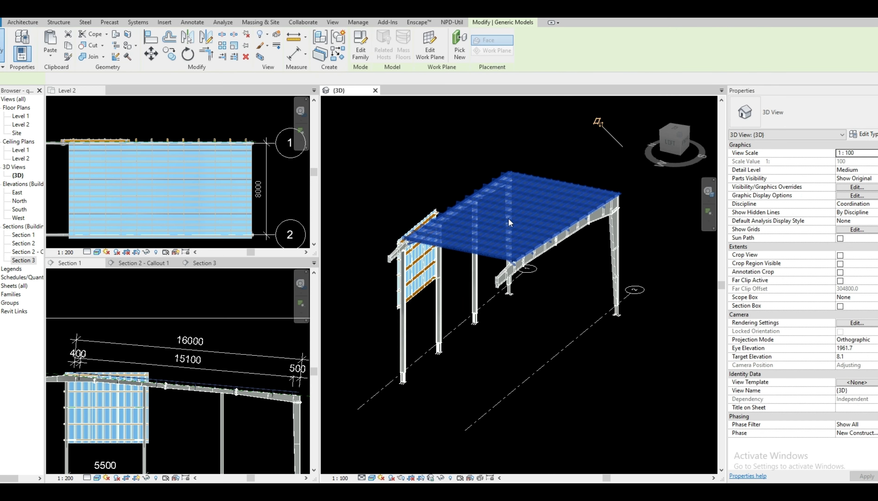
pyautogui.click(208, 263)
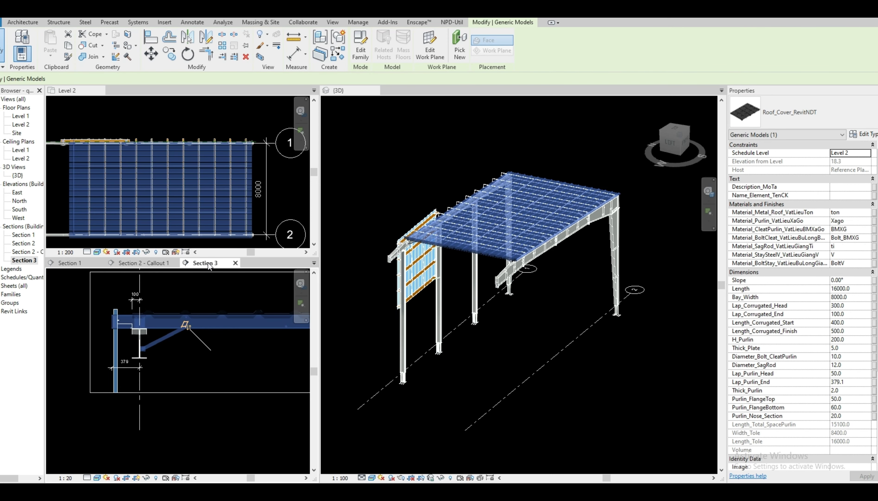
pyautogui.click(215, 423)
pyautogui.scroll(3, 148, 286)
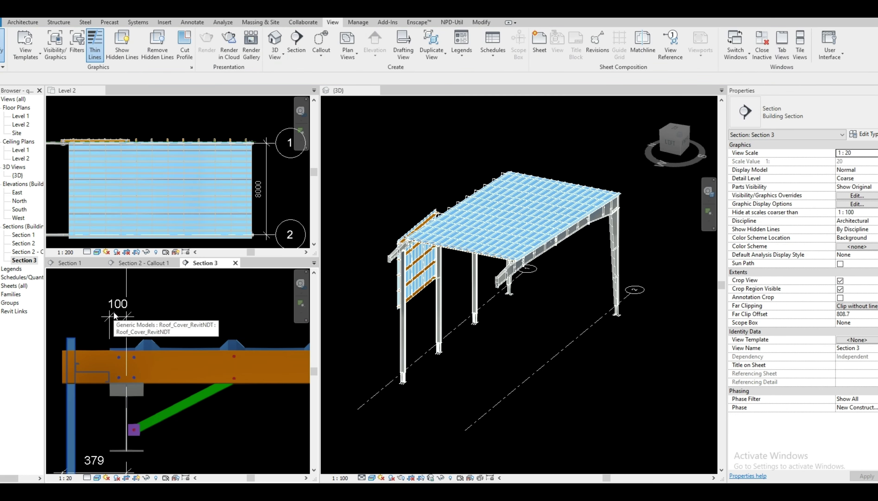
pyautogui.scroll(2, 114, 315)
pyautogui.scroll(-2, 114, 315)
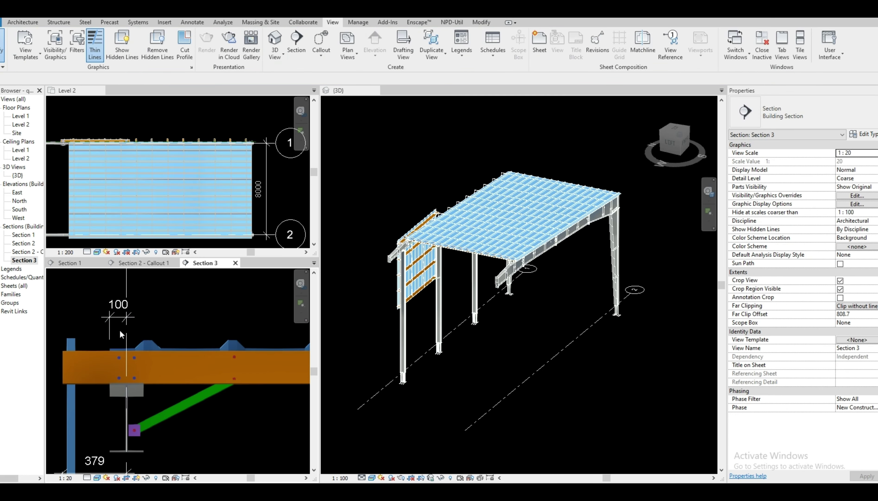
pyautogui.scroll(-2, 110, 326)
pyautogui.scroll(-6, 99, 323)
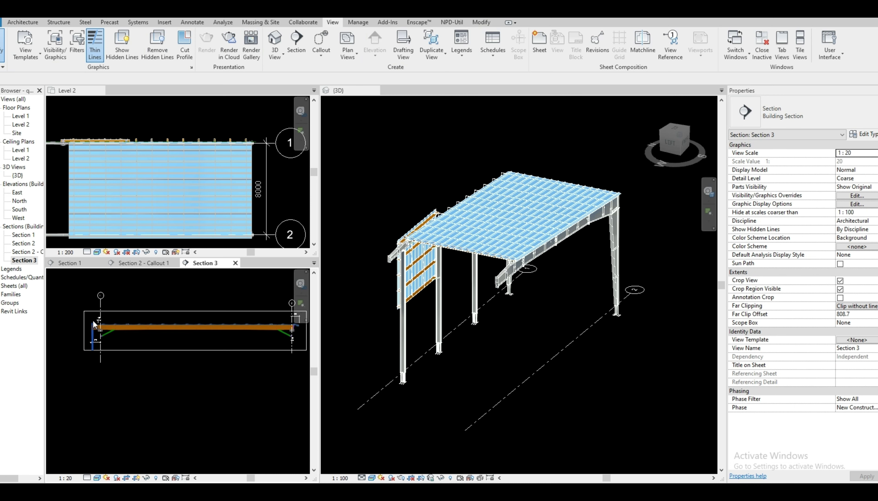
pyautogui.scroll(2, 224, 323)
pyautogui.moveTo(224, 323); pyautogui.dragTo(206, 324, button='middle')
pyautogui.scroll(3, 207, 327)
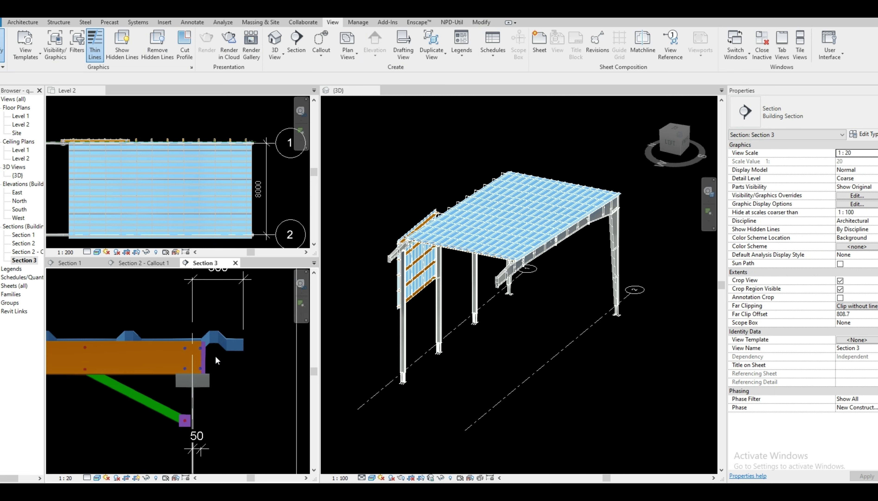
pyautogui.scroll(-1, 216, 356)
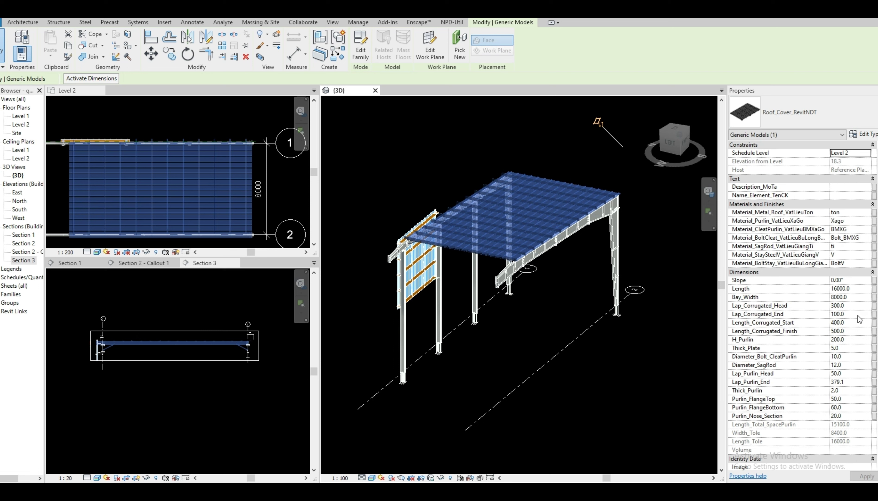
# Set the roof cover's Lap_Corrugated_Head to 0 and Lap_Corrugated_End to 400
pyautogui.click(856, 305)
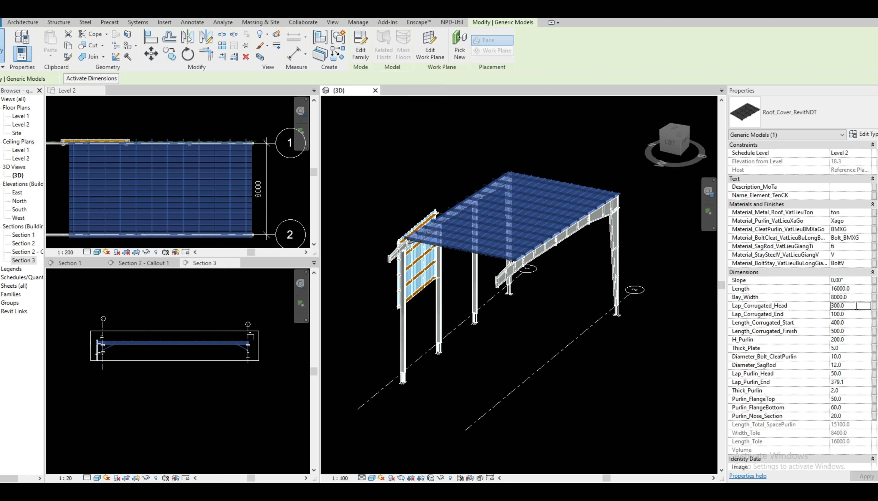
pyautogui.write('0')
pyautogui.click(855, 315)
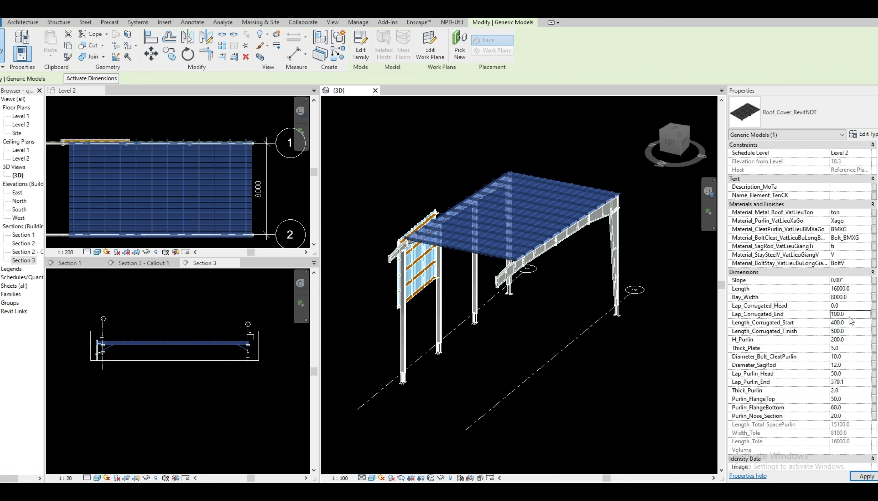
pyautogui.write('400')
pyautogui.click(665, 353)
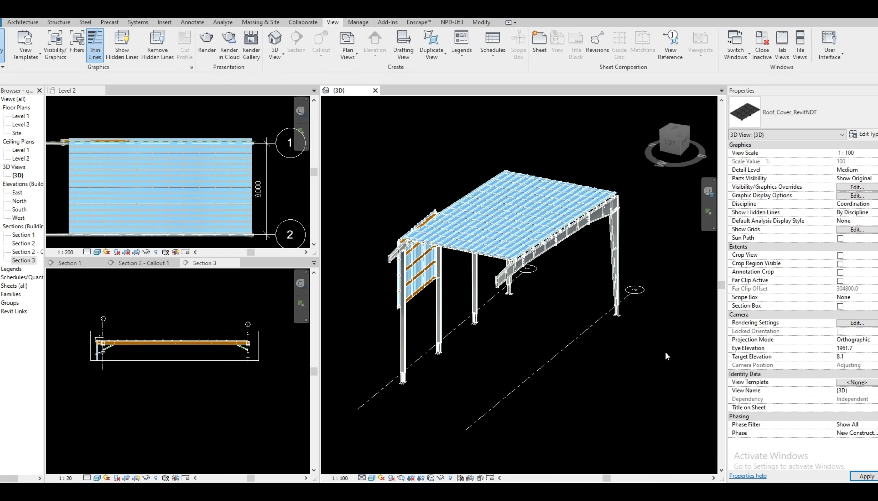
# Check the updated roof sheet overhangs at both grid lines in Section 3
pyautogui.click(245, 400)
pyautogui.scroll(3, 219, 363)
pyautogui.scroll(5, 238, 326)
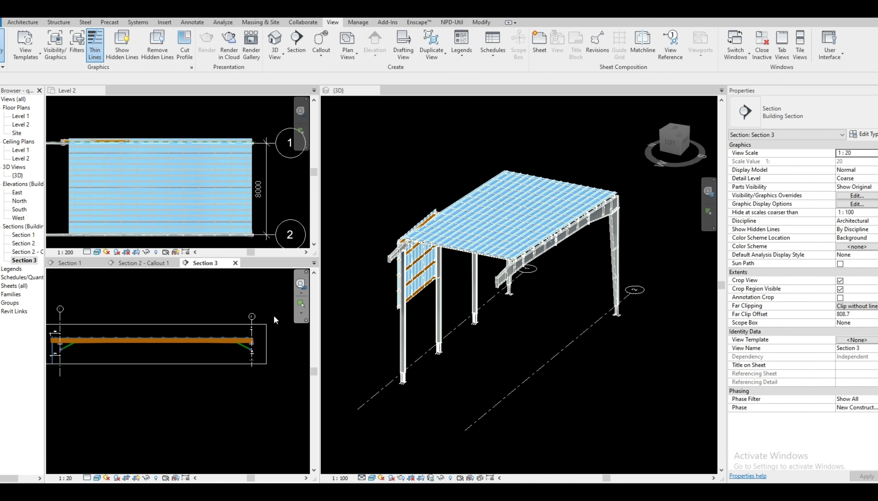
pyautogui.scroll(-3, 254, 341)
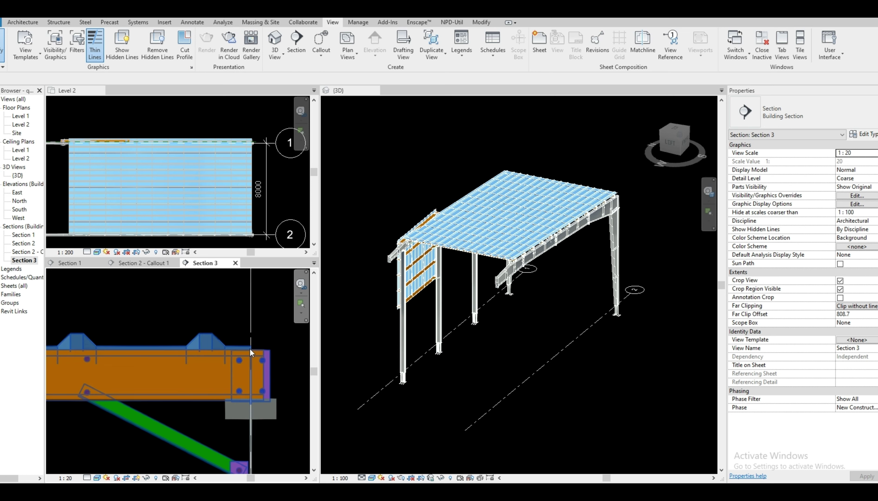
pyautogui.scroll(-5, 258, 353)
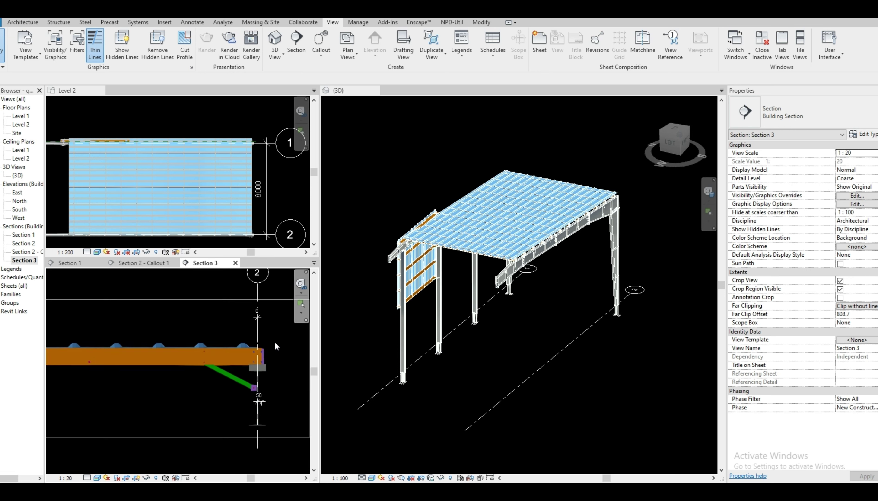
pyautogui.scroll(6, 143, 361)
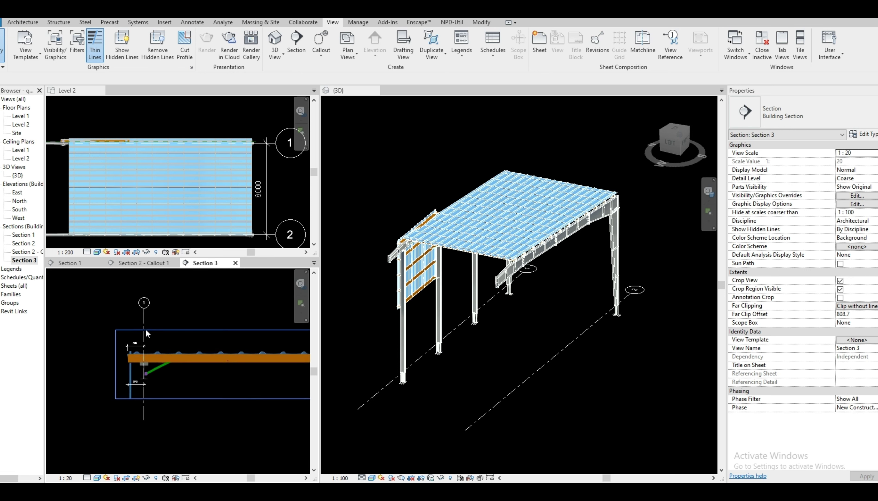
pyautogui.scroll(-4, 133, 372)
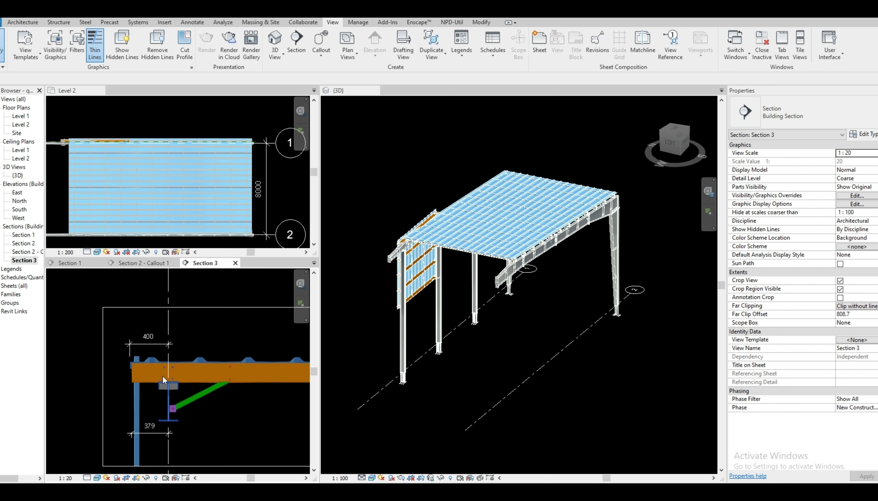
pyautogui.scroll(2, 162, 375)
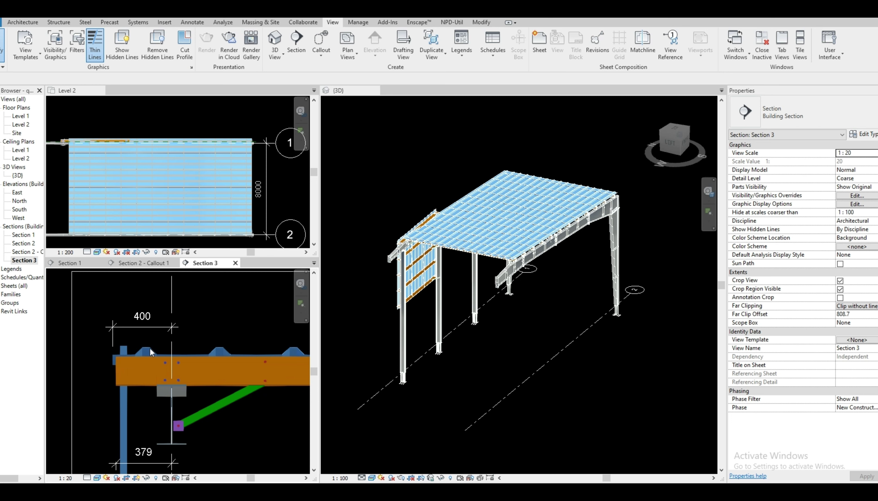
# Inspect in 3D how the roof sheet edge ends over the purlins and the rafter on the open side
pyautogui.click(553, 307)
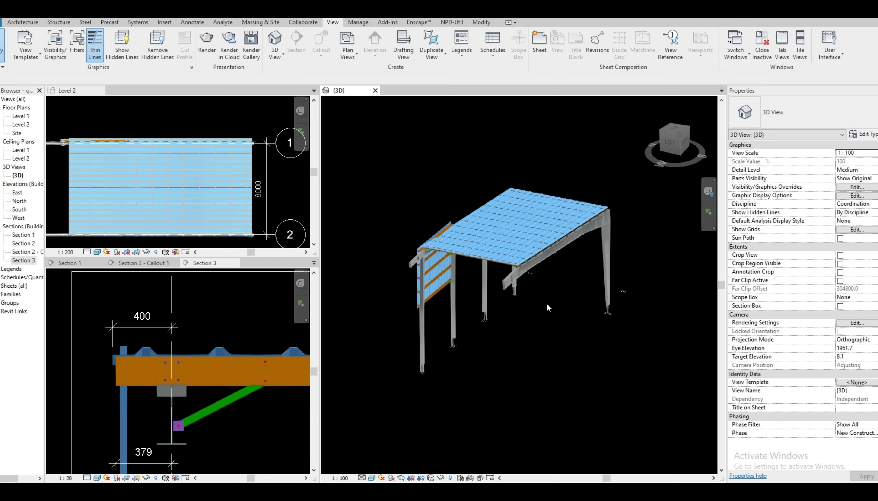
pyautogui.keyDown('shift'); pyautogui.moveTo(546, 303); pyautogui.dragTo(533, 322, button='middle'); pyautogui.keyUp('shift')
pyautogui.scroll(6, 425, 315)
pyautogui.scroll(3, 419, 299)
pyautogui.scroll(-3, 575, 295)
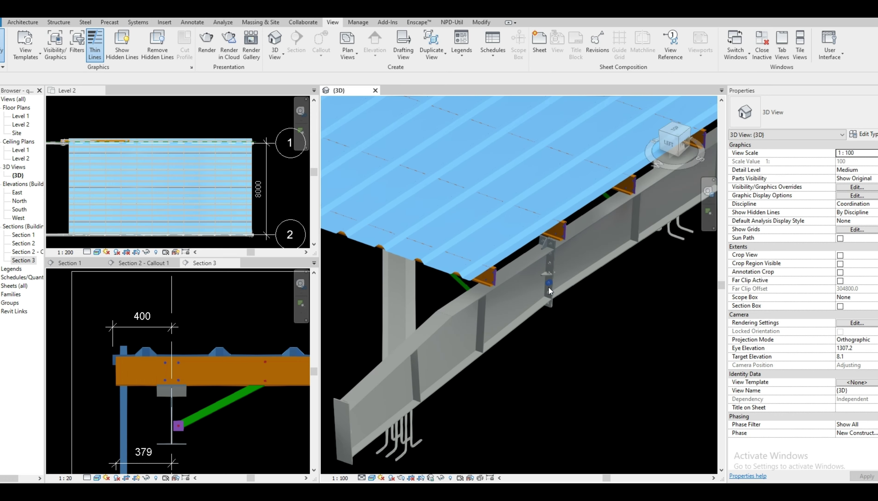
pyautogui.scroll(3, 481, 281)
pyautogui.scroll(-1, 538, 256)
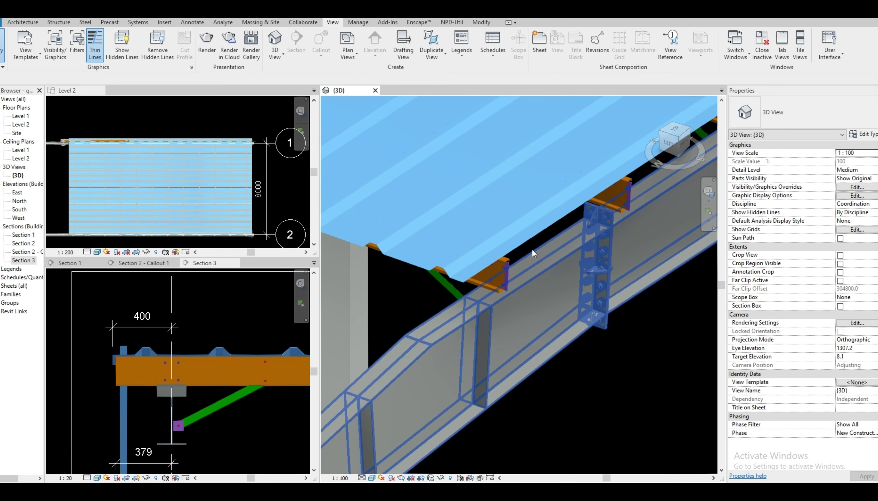
pyautogui.scroll(-2, 534, 252)
pyautogui.scroll(-10, 612, 290)
# Inspect in 3D how the roof sheet edge meets the wall sheeting on the opposite side
pyautogui.keyDown('shift'); pyautogui.moveTo(529, 276); pyautogui.dragTo(586, 252, button='middle'); pyautogui.keyUp('shift')
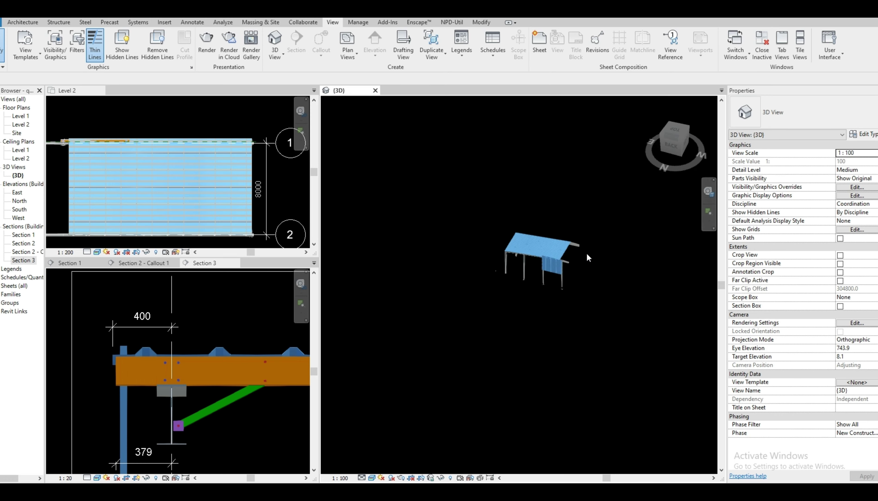
pyautogui.scroll(4, 586, 252)
pyautogui.scroll(2, 526, 261)
pyautogui.scroll(6, 399, 257)
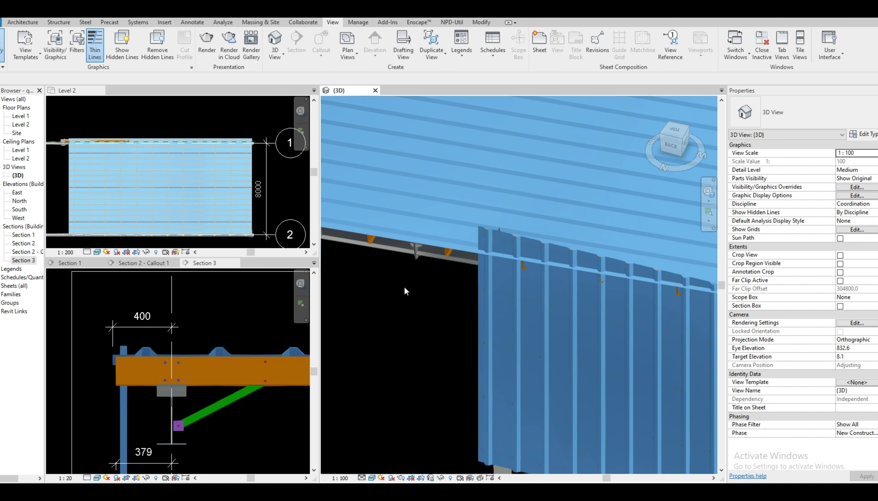
pyautogui.scroll(-1, 461, 274)
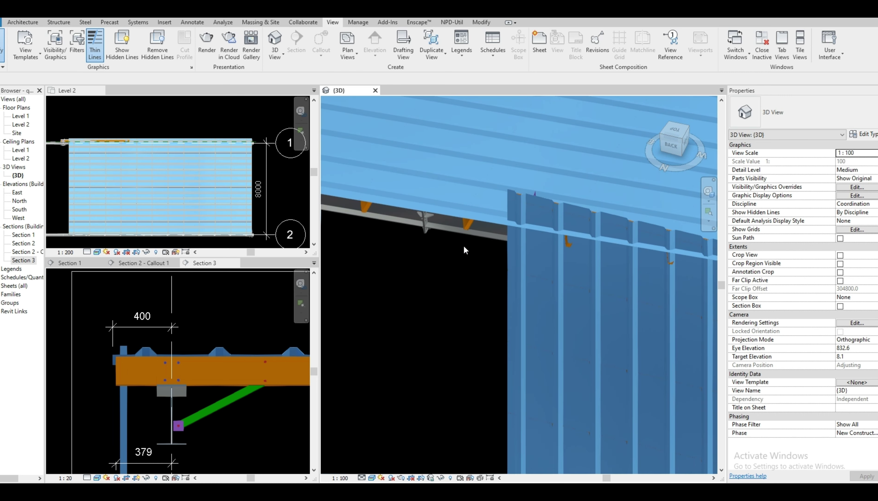
pyautogui.scroll(-2, 451, 248)
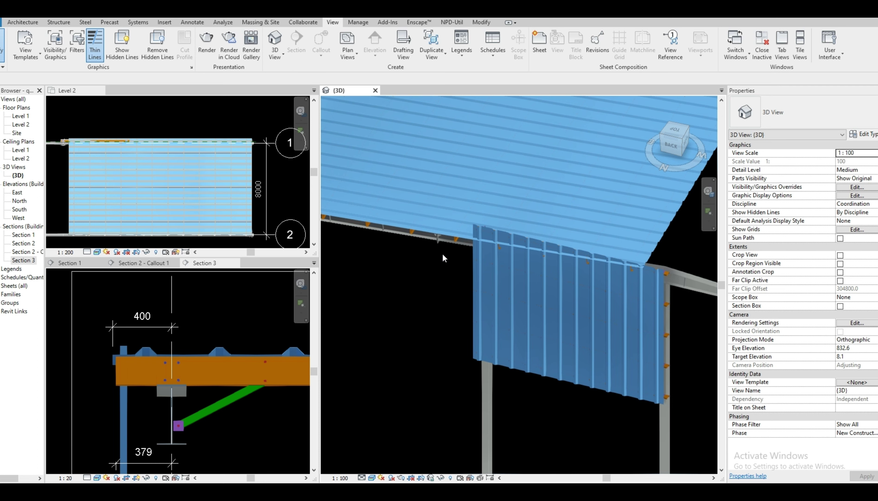
pyautogui.scroll(-5, 504, 252)
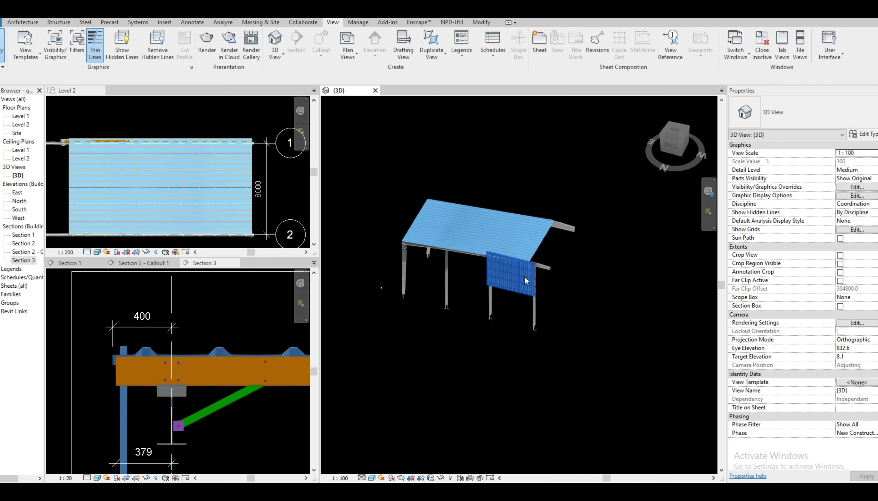
# Examine the whole roof and wall cladding in 3D from the opposite corner and review the roof cover's parameters
pyautogui.keyDown('shift'); pyautogui.moveTo(577, 277); pyautogui.dragTo(426, 242, button='middle'); pyautogui.keyUp('shift')
pyautogui.scroll(4, 429, 263)
pyautogui.scroll(-2, 429, 264)
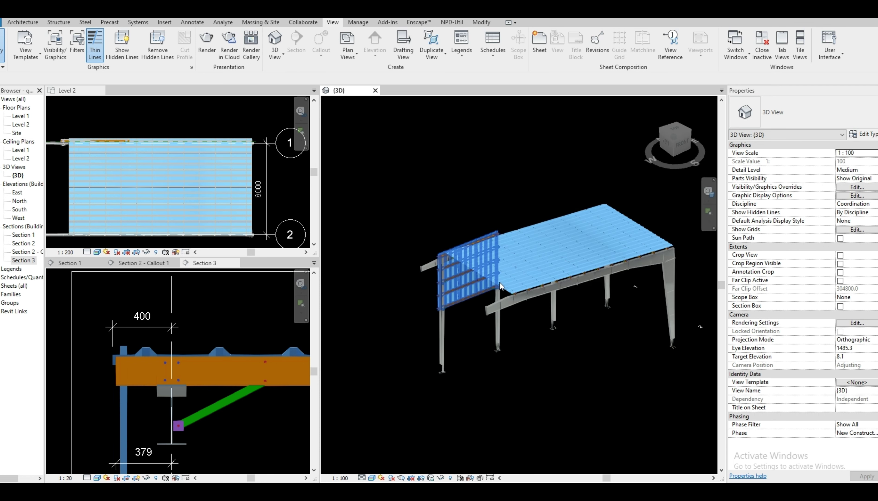
pyautogui.scroll(1, 582, 368)
pyautogui.click(514, 253)
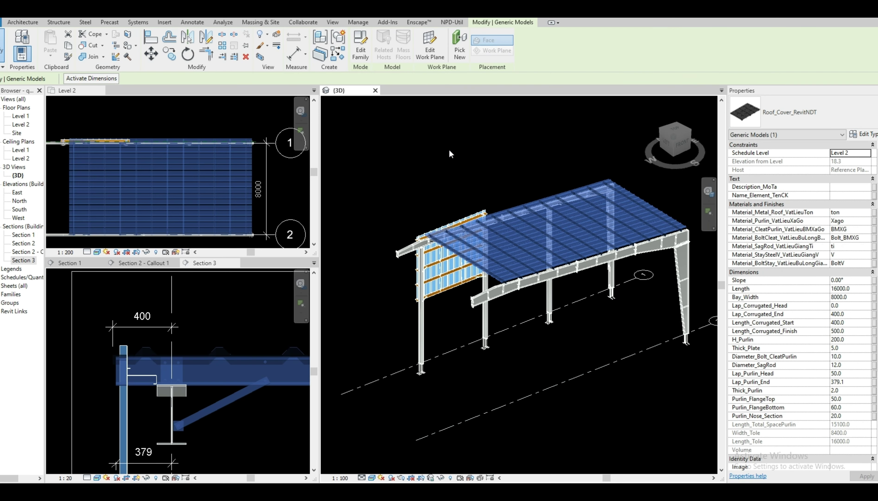
pyautogui.click(449, 150)
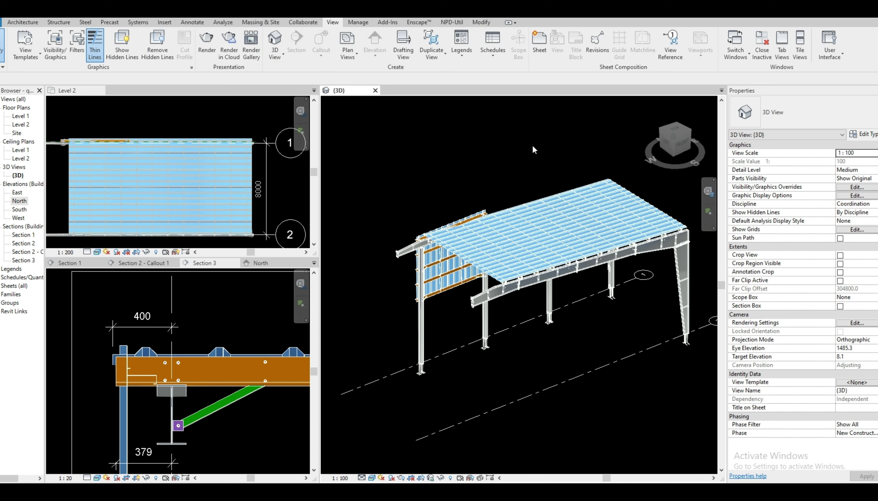
# Set the roof cover's H_Purlin to 250 with Section 2 - Callout 1 open beside the 3D view
pyautogui.click(554, 237)
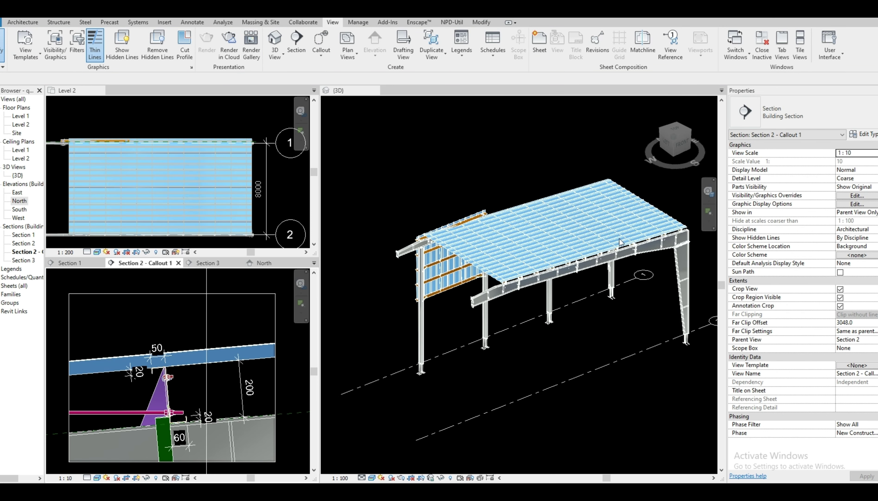
pyautogui.click(612, 229)
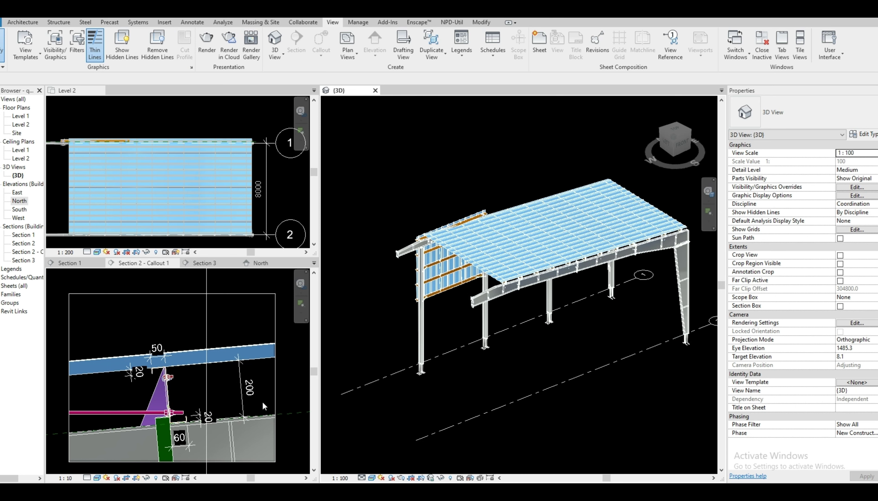
pyautogui.hotkey('ctrl', 'Left')
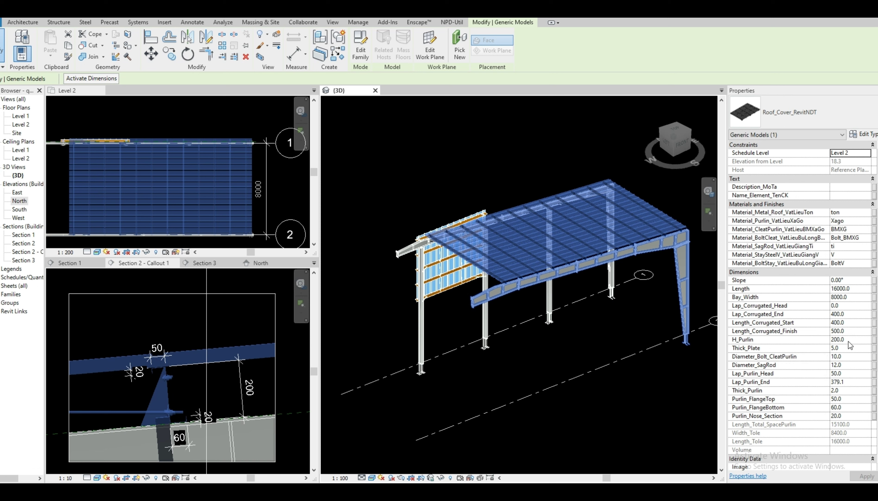
pyautogui.click(824, 338)
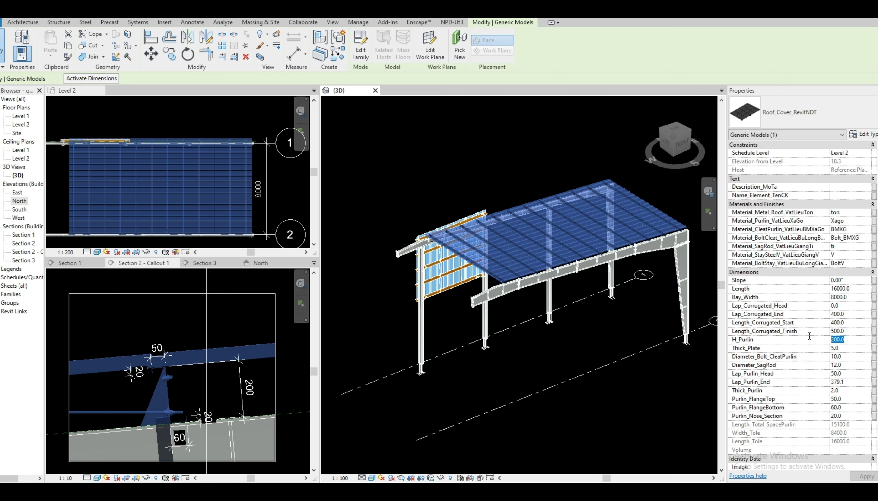
pyautogui.write('250')
pyautogui.click(560, 419)
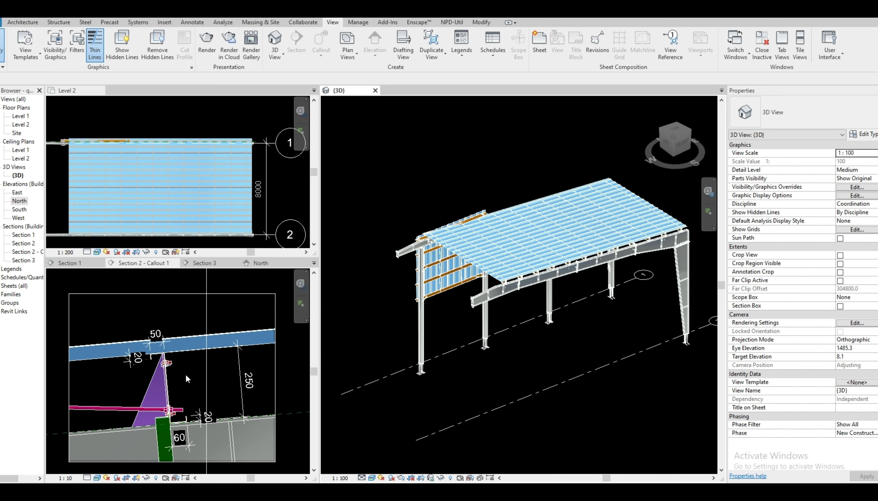
# Try switching the roof cover's purlins to the C profile with the Change_Type_Purlin_C option
pyautogui.click(511, 249)
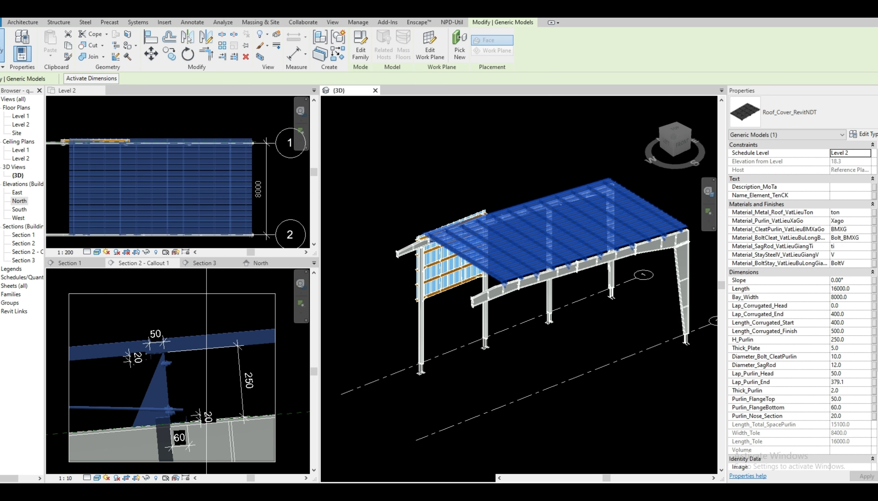
pyautogui.scroll(-5, 801, 279)
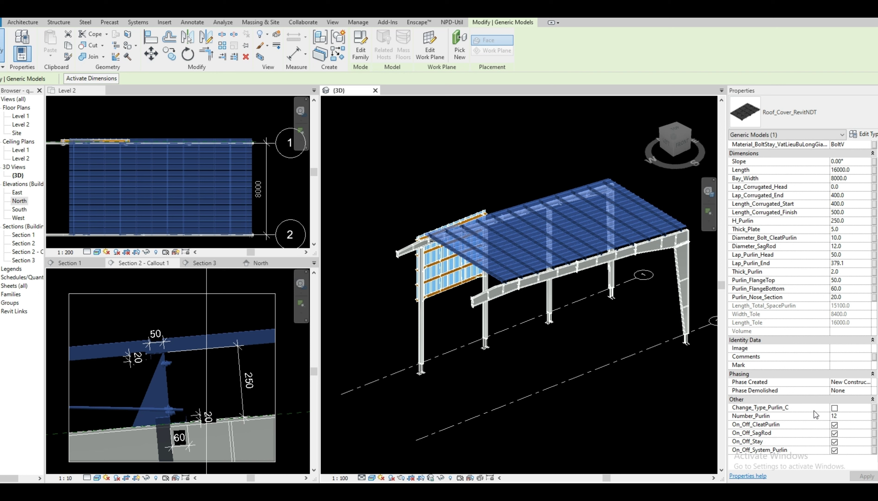
pyautogui.click(835, 407)
pyautogui.click(579, 408)
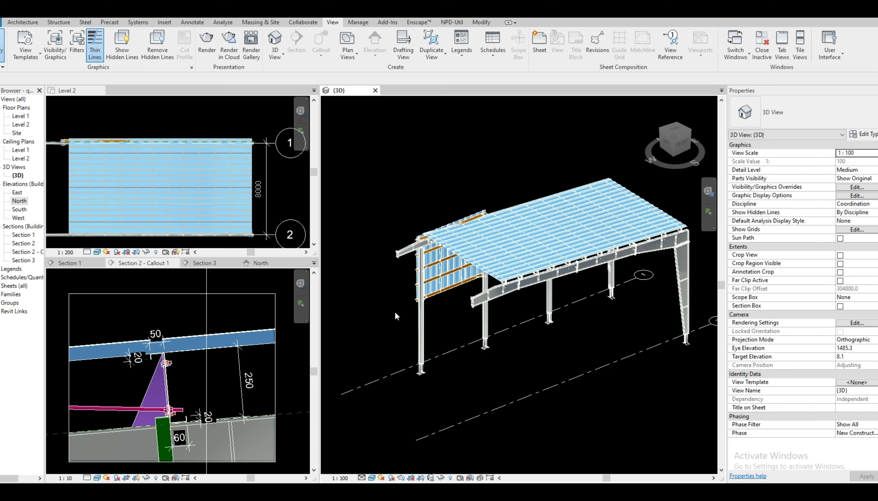
# Set the roof cover's Purlin_FlangeTop to 70 and Purlin_FlangeBottom to 50
pyautogui.click(522, 241)
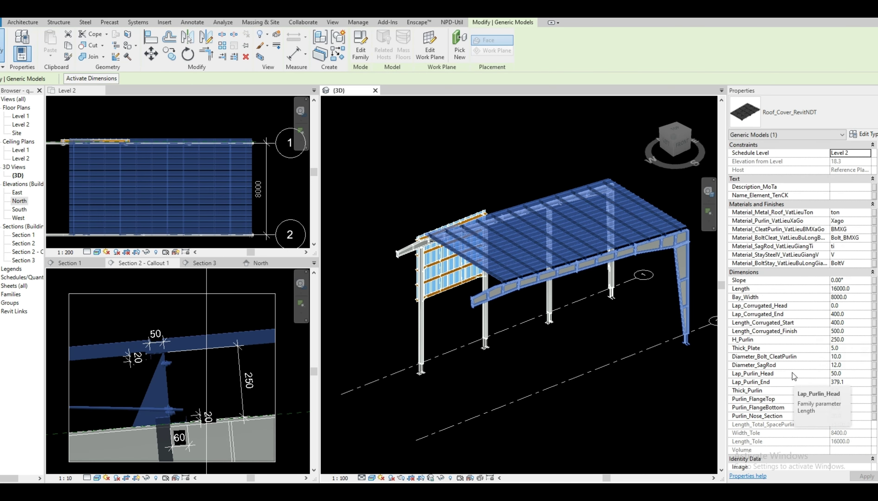
pyautogui.scroll(-2, 792, 372)
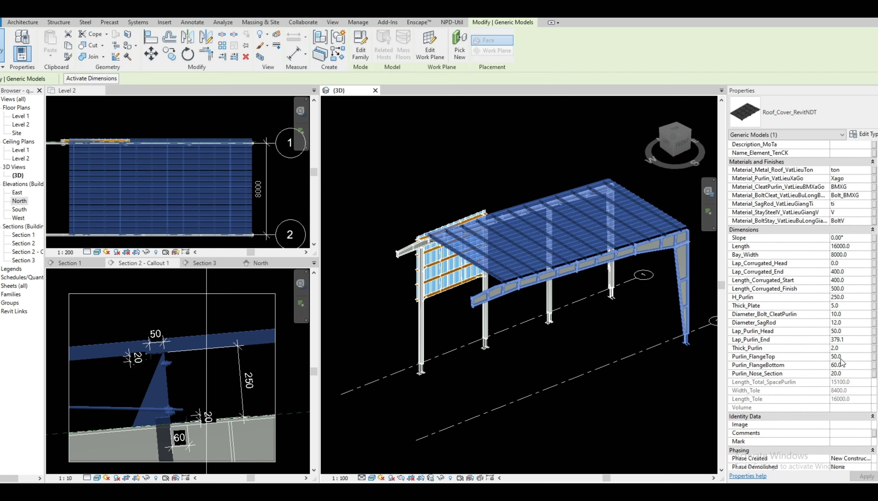
pyautogui.click(849, 357)
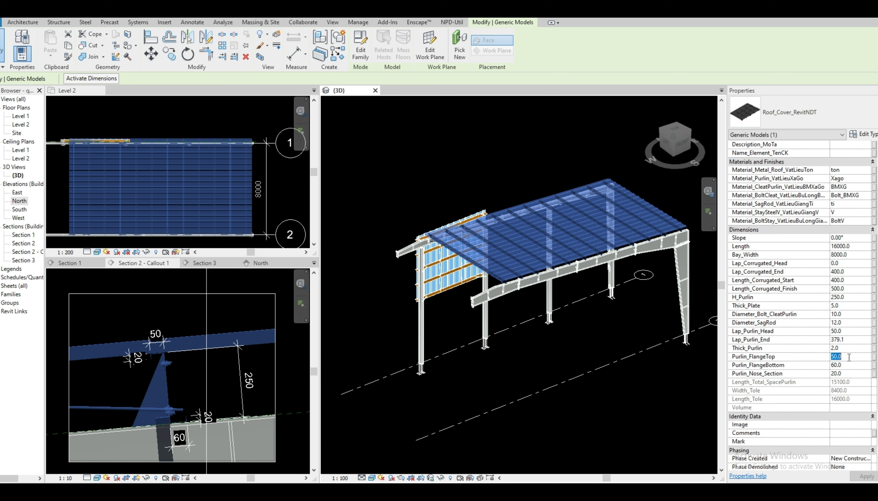
pyautogui.write('70')
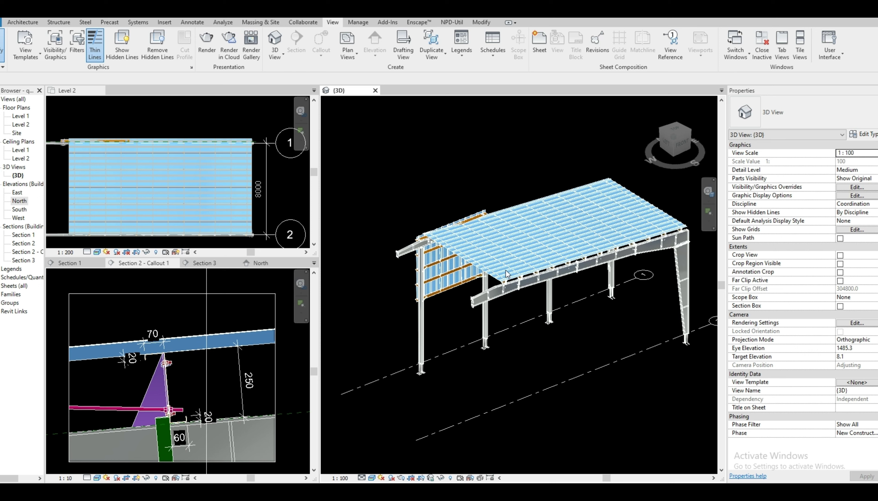
pyautogui.click(512, 248)
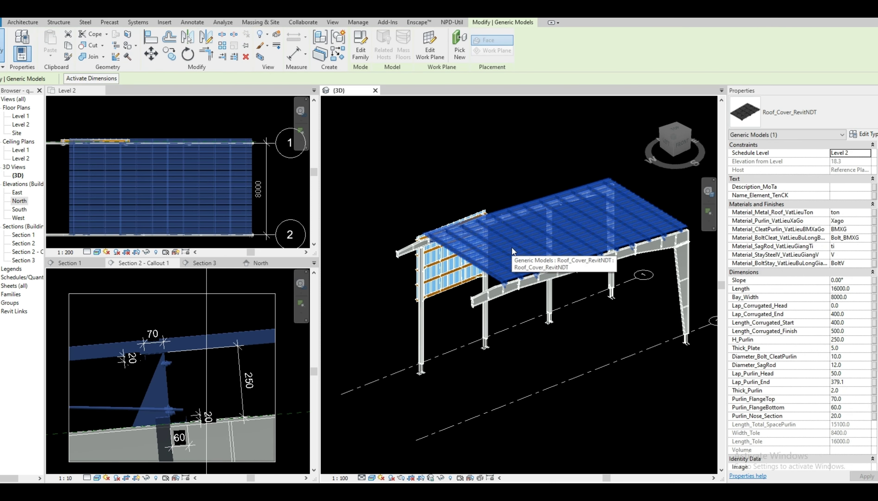
pyautogui.click(848, 407)
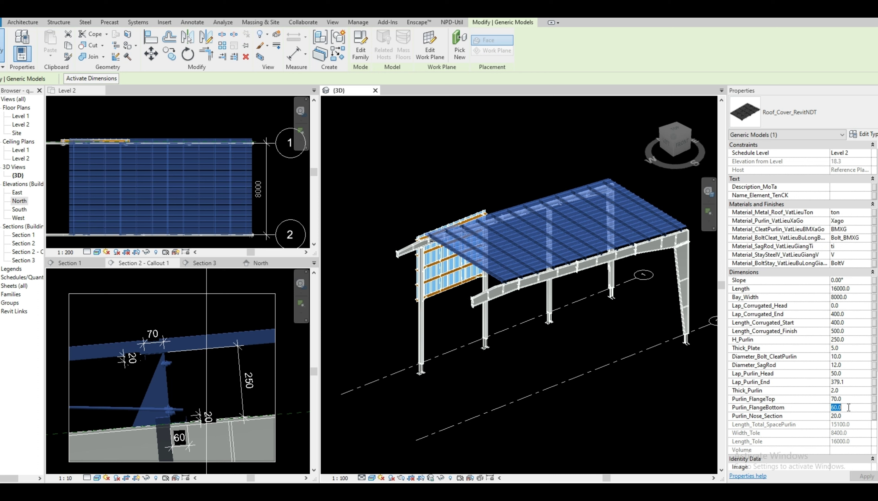
pyautogui.write('50')
pyautogui.click(863, 475)
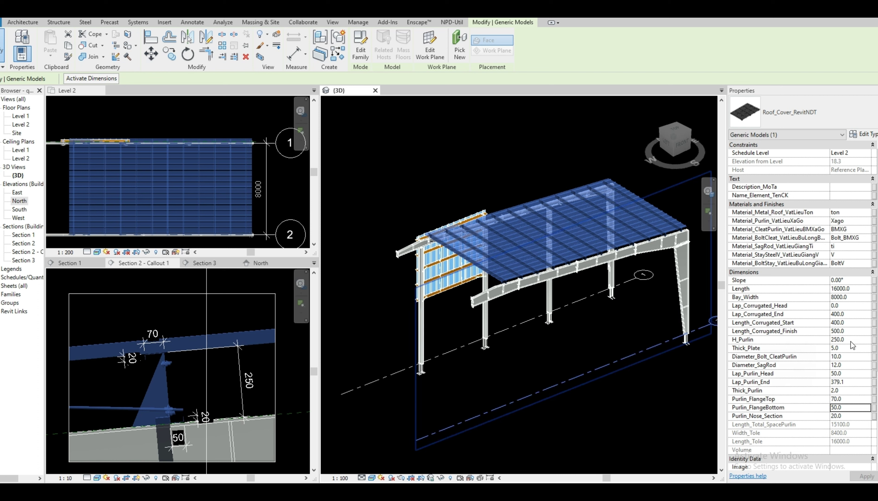
# Set the roof cover's Purlin_Nose_Section to 40
pyautogui.click(850, 416)
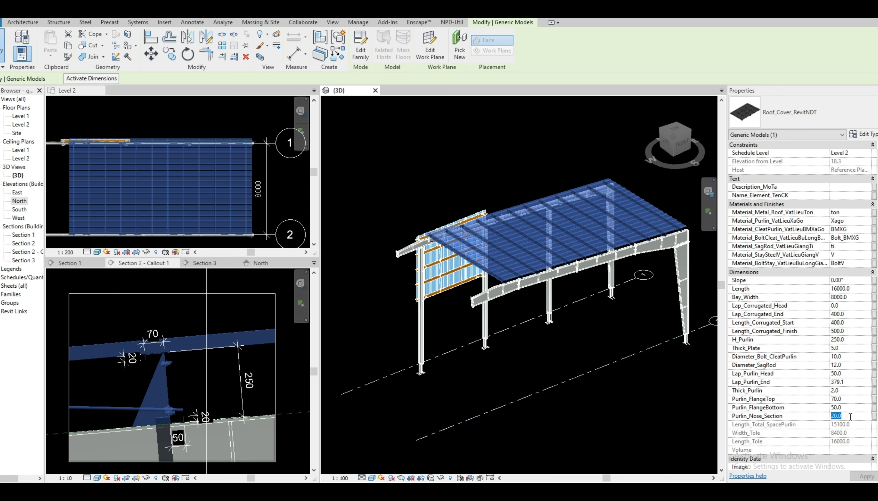
pyautogui.write('40')
pyautogui.click(378, 322)
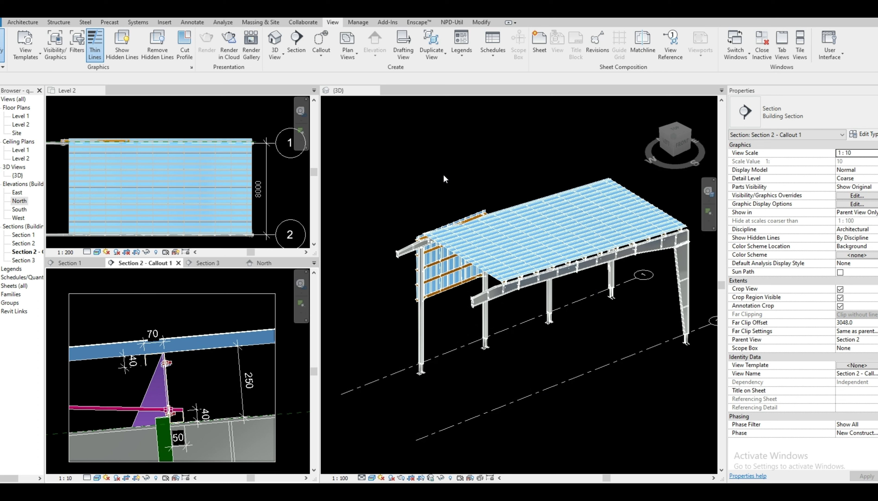
# In the North elevation, set the wall cladding's Slope to 5° so its upper edge follows the roof
pyautogui.click(269, 265)
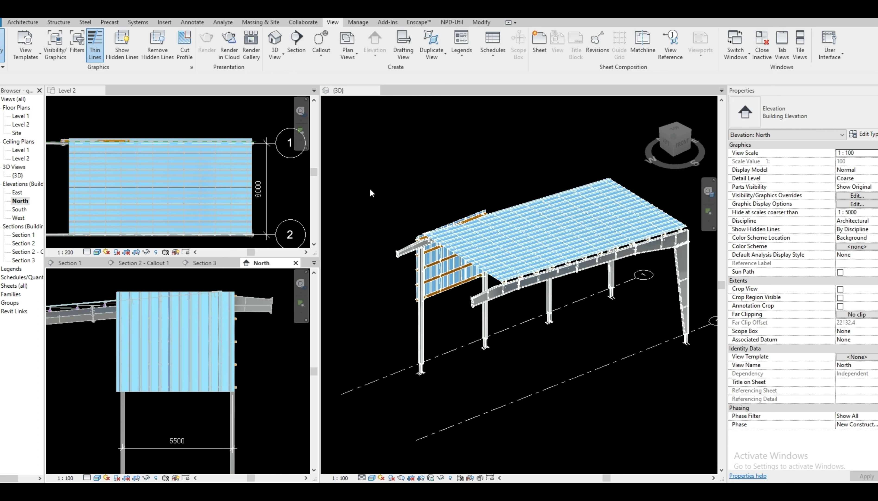
pyautogui.click(187, 380)
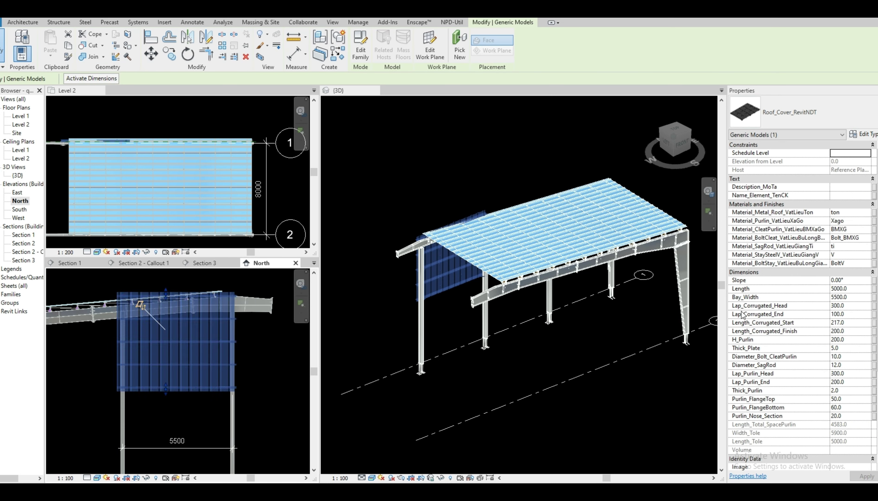
pyautogui.click(853, 283)
pyautogui.doubleClick(852, 280)
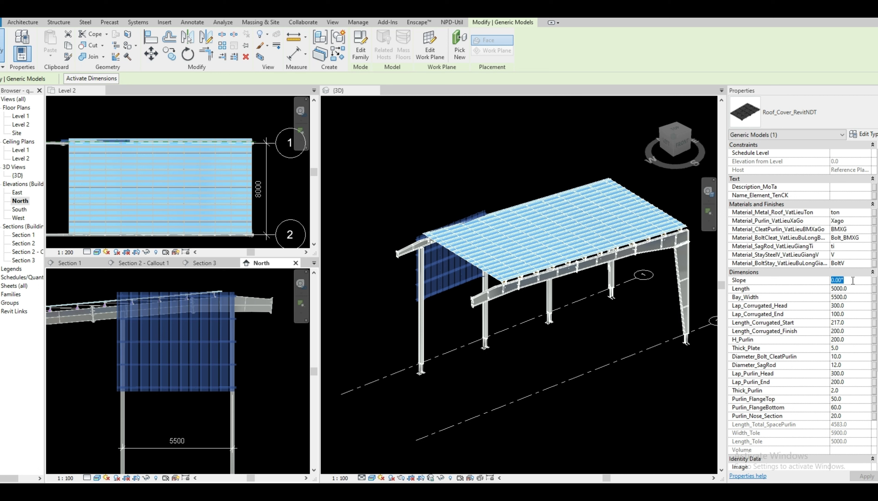
pyautogui.write('5')
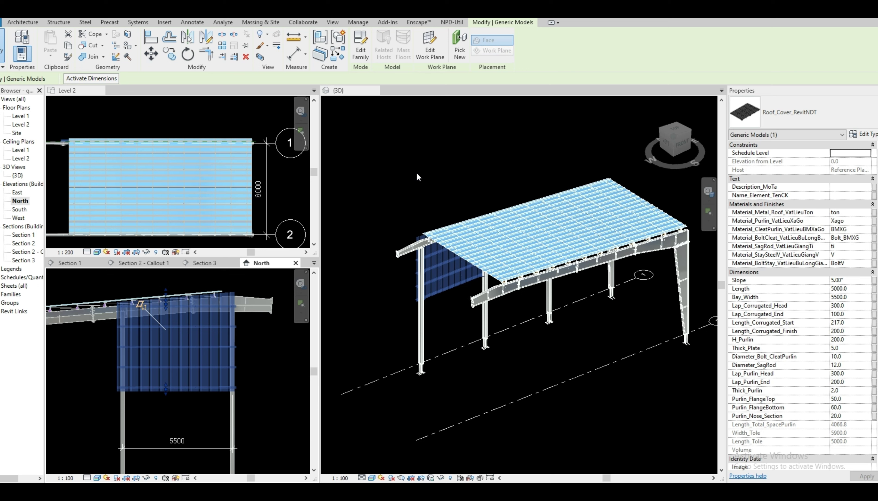
pyautogui.click(266, 365)
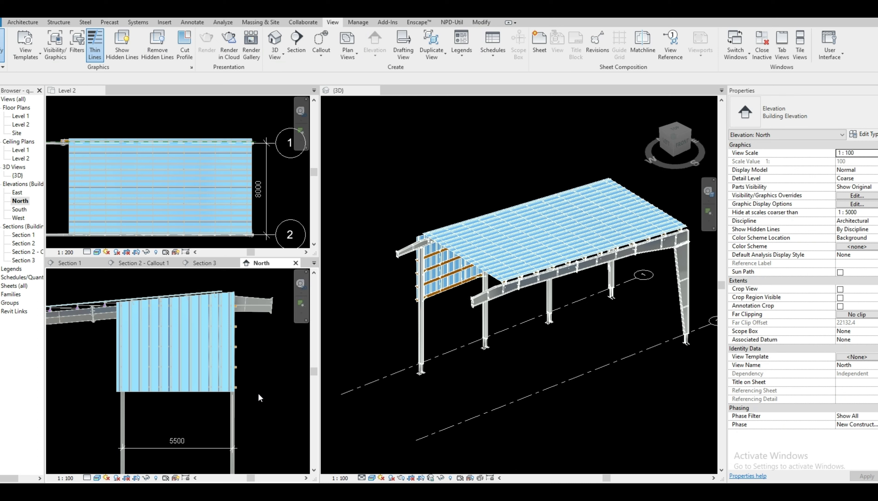
# Set the wall cladding's Lap_Corrugated_Head and Lap_Corrugated_End to 0
pyautogui.click(204, 390)
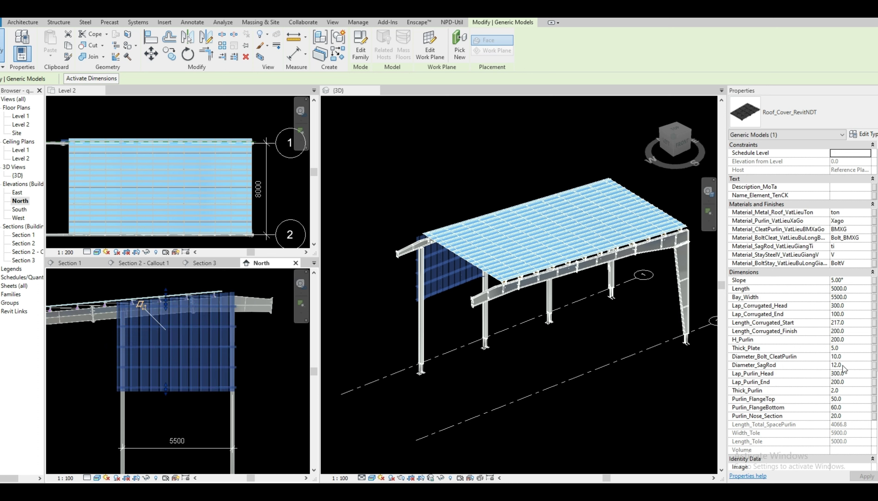
pyautogui.click(858, 305)
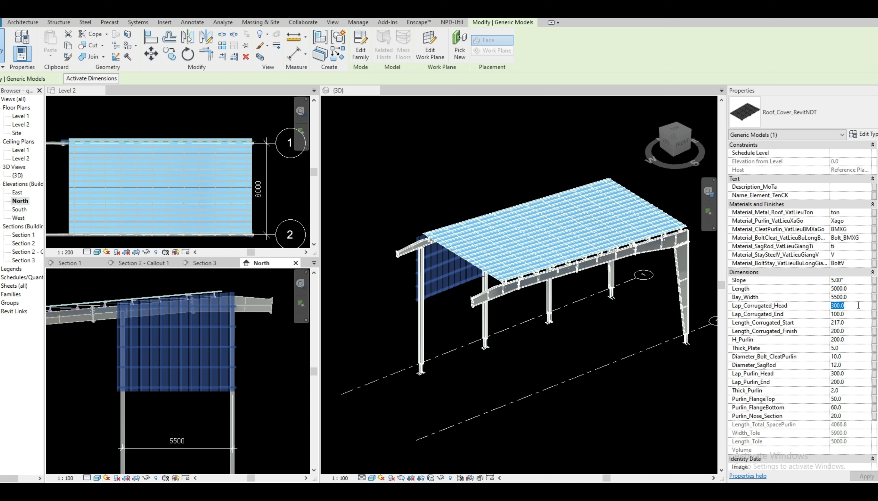
pyautogui.write('0')
pyautogui.press('Return')
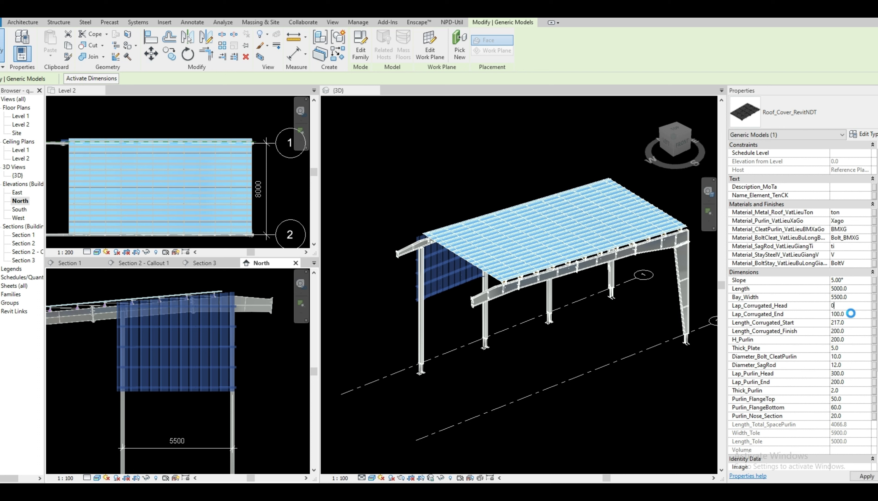
pyautogui.click(851, 313)
pyautogui.write('0')
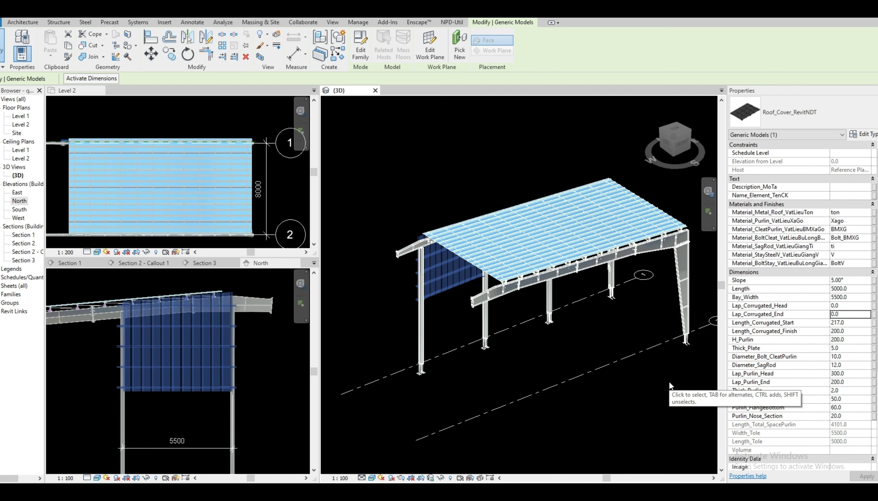
pyautogui.click(578, 419)
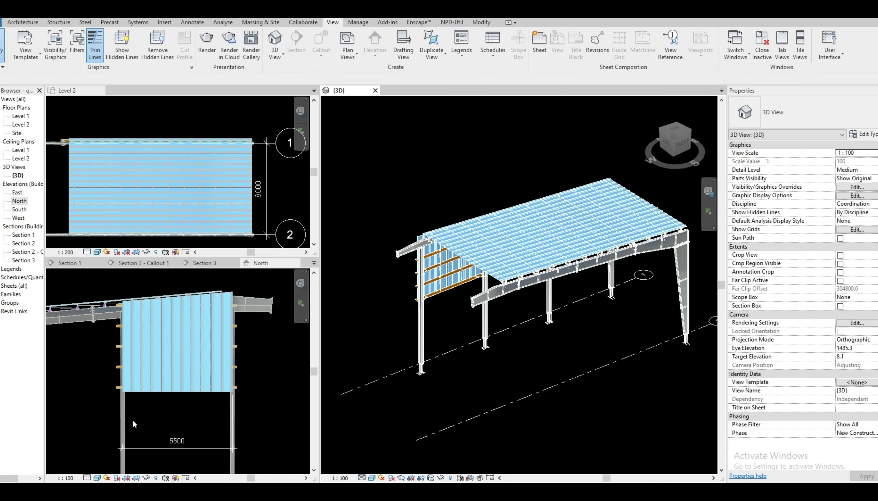
# Place an aligned dimension chain below the wall cladding in the North elevation, across both purlin ends and both sheet edges
pyautogui.scroll(4, 140, 410)
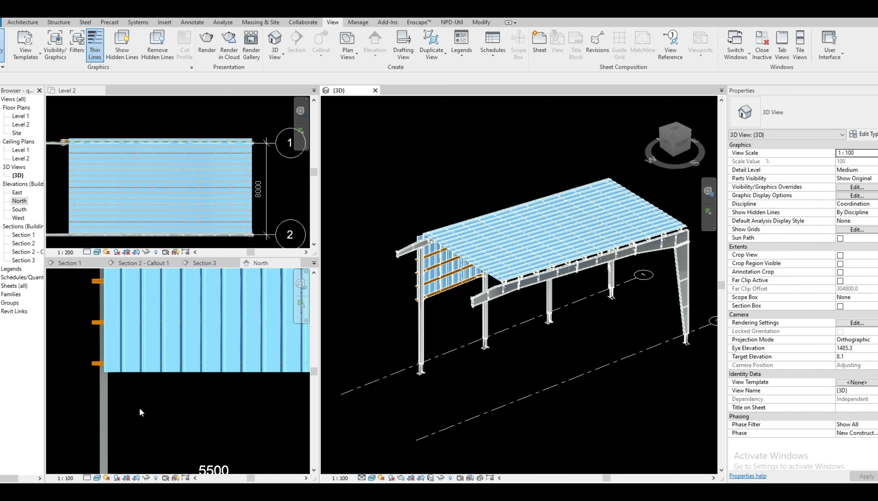
pyautogui.press('d')
pyautogui.press('i')
pyautogui.scroll(4, 132, 407)
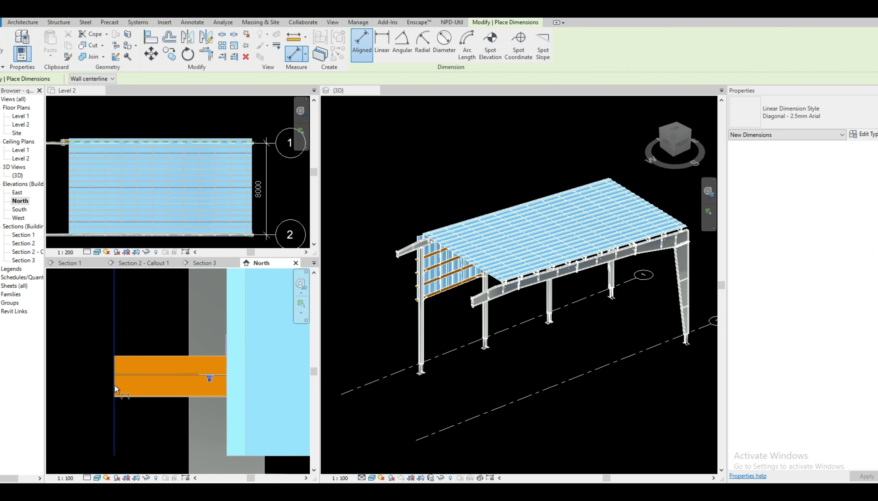
pyautogui.scroll(5, 239, 329)
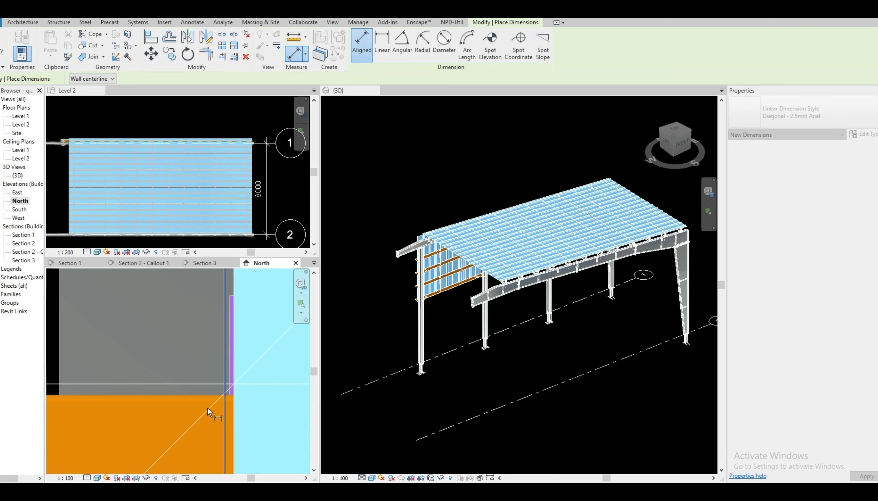
pyautogui.scroll(-2, 180, 362)
pyautogui.scroll(-8, 144, 383)
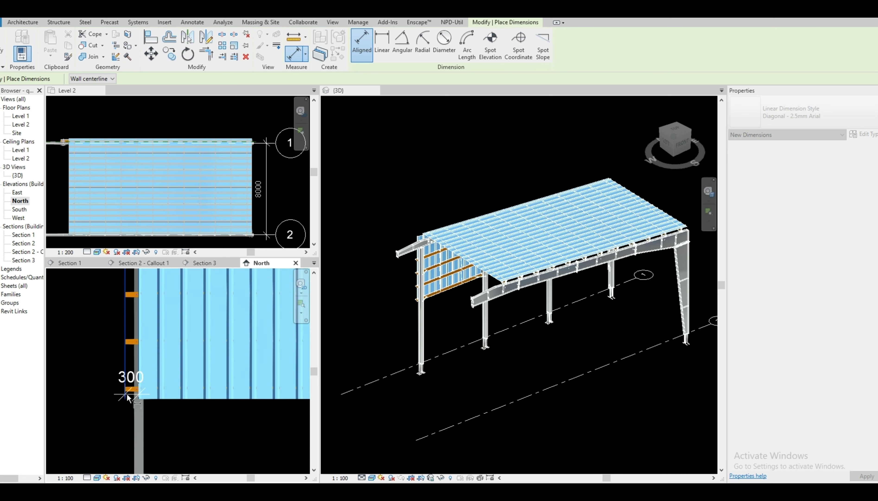
pyautogui.scroll(10, 216, 345)
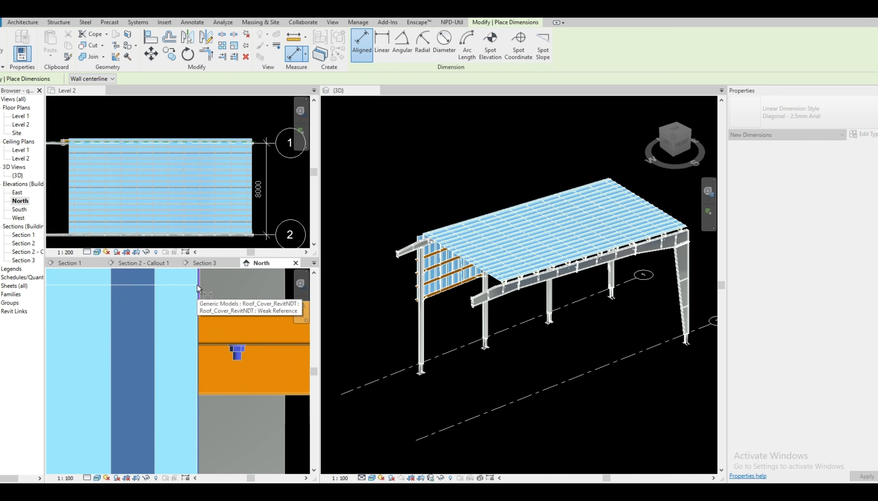
pyautogui.scroll(-8, 244, 369)
pyautogui.scroll(-4, 252, 380)
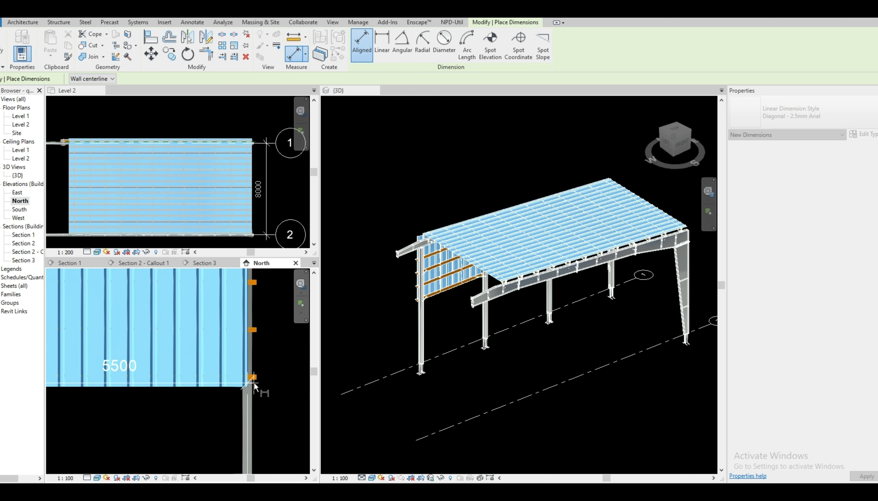
pyautogui.scroll(3, 260, 400)
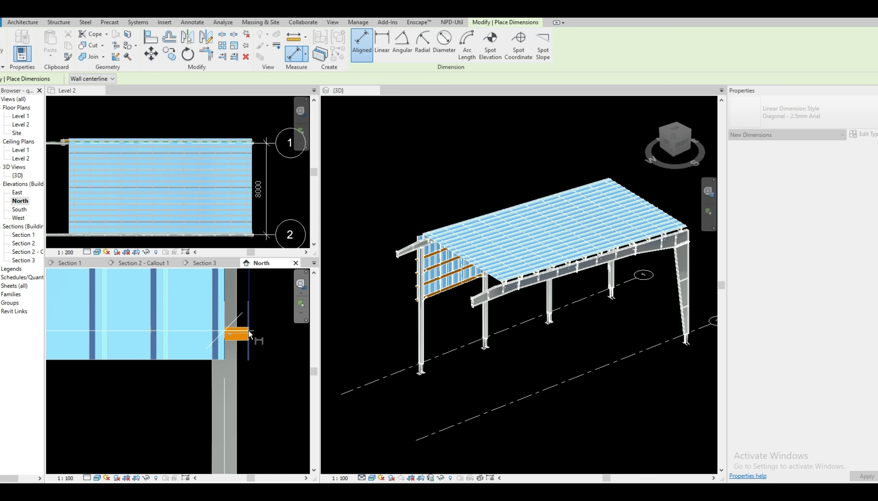
pyautogui.scroll(-5, 270, 398)
pyautogui.scroll(-3, 277, 408)
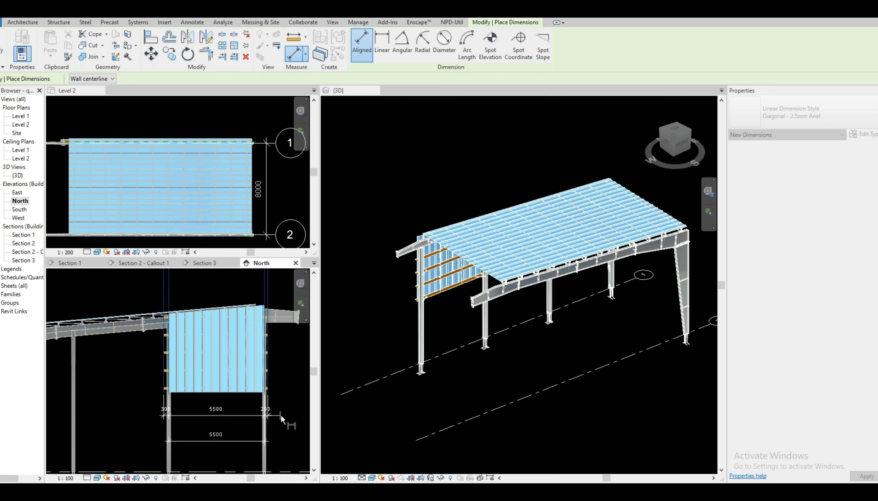
pyautogui.scroll(3, 280, 414)
pyautogui.click(280, 415)
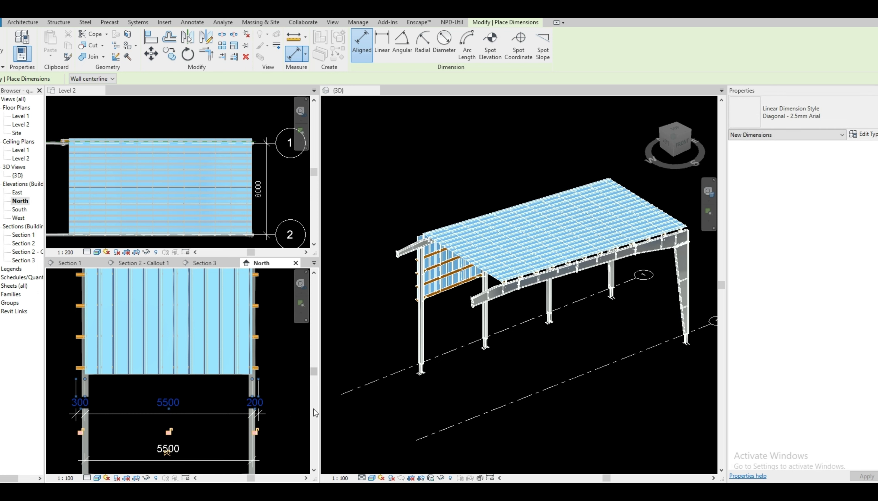
pyautogui.press('Escape')
pyautogui.press('Escape')
pyautogui.scroll(-3, 278, 389)
pyautogui.scroll(1, 128, 380)
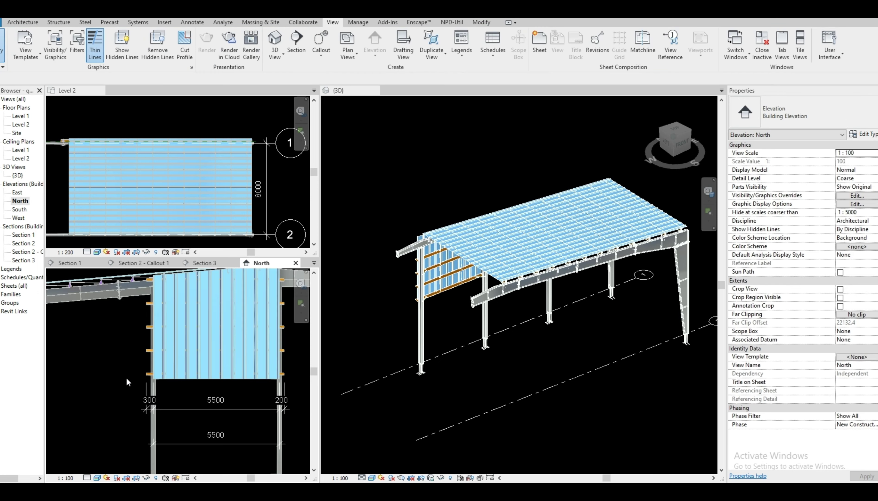
# Set the wall cladding's Lap_Purlin_Head to 0 and inspect the purlin ends in the North elevation
pyautogui.click(192, 366)
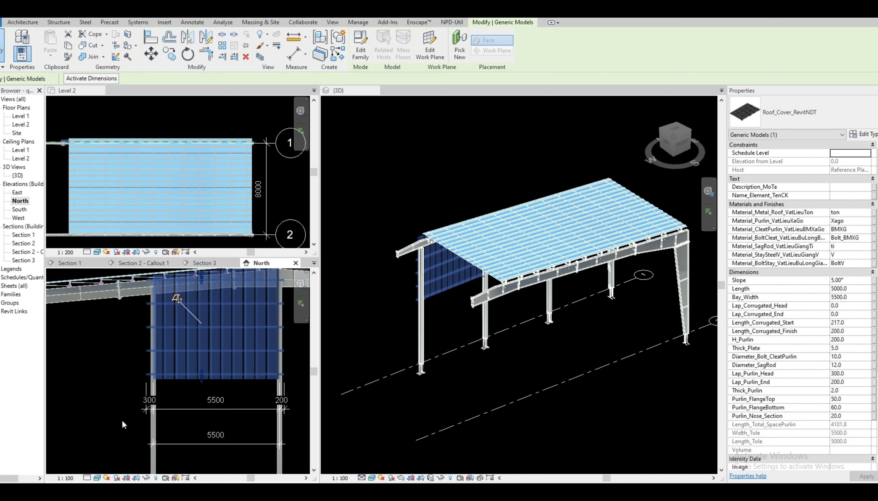
pyautogui.click(855, 373)
pyautogui.write('0')
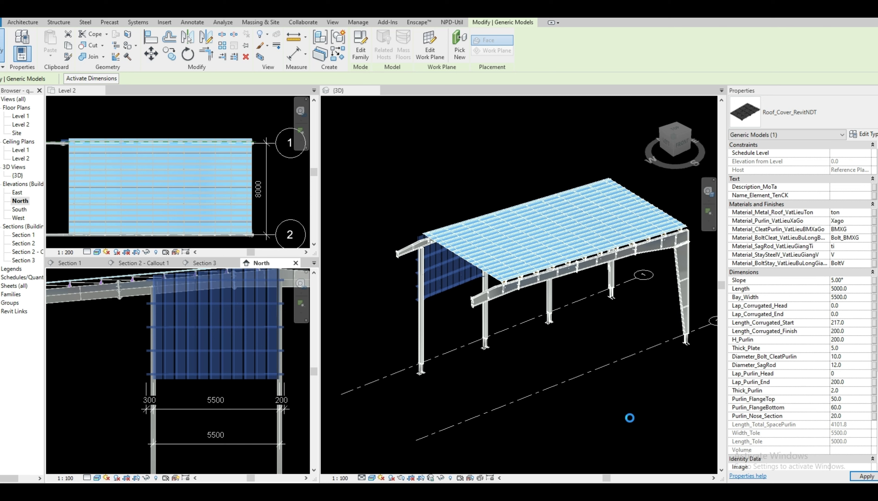
pyautogui.click(629, 417)
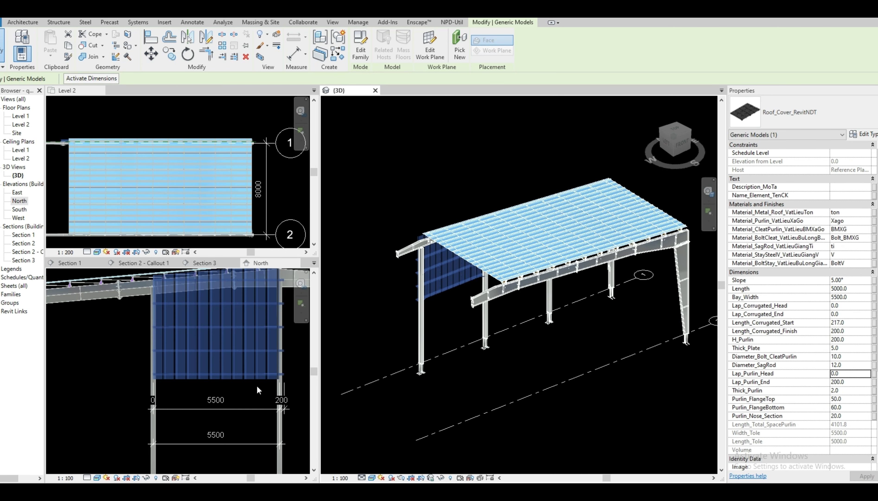
pyautogui.scroll(-2, 157, 406)
pyautogui.scroll(4, 164, 384)
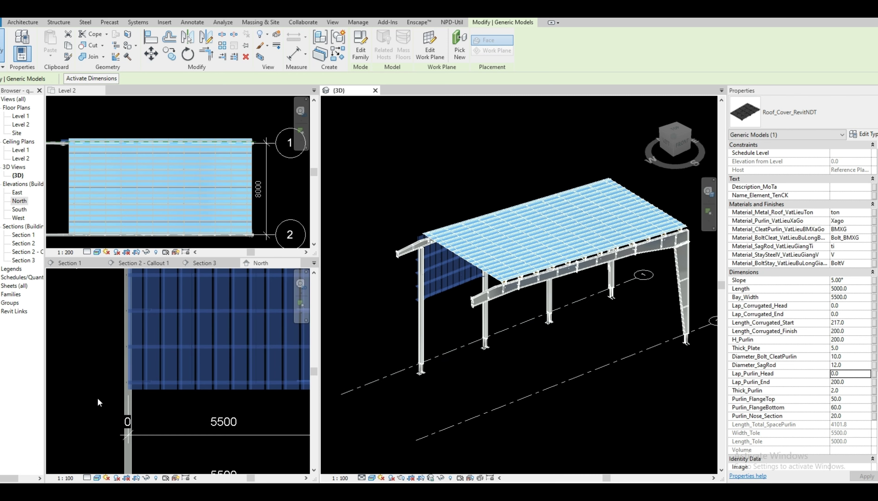
pyautogui.scroll(-4, 97, 401)
pyautogui.scroll(3, 244, 406)
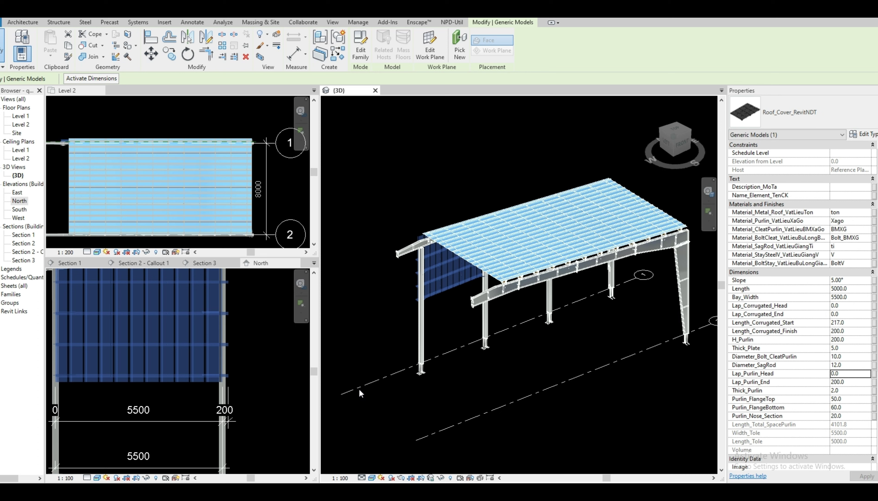
# Set the wall cladding's Lap_Purlin_End to 700 and inspect the extended purlins in the North elevation
pyautogui.click(170, 380)
pyautogui.click(170, 381)
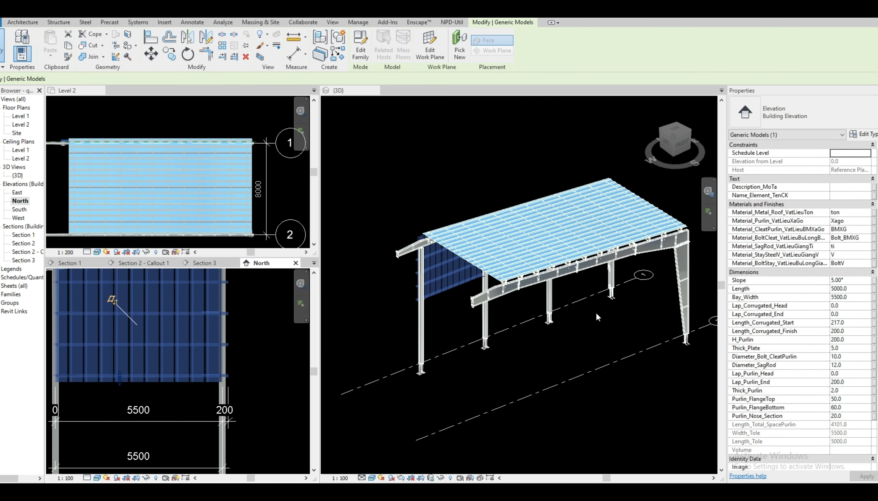
pyautogui.click(857, 381)
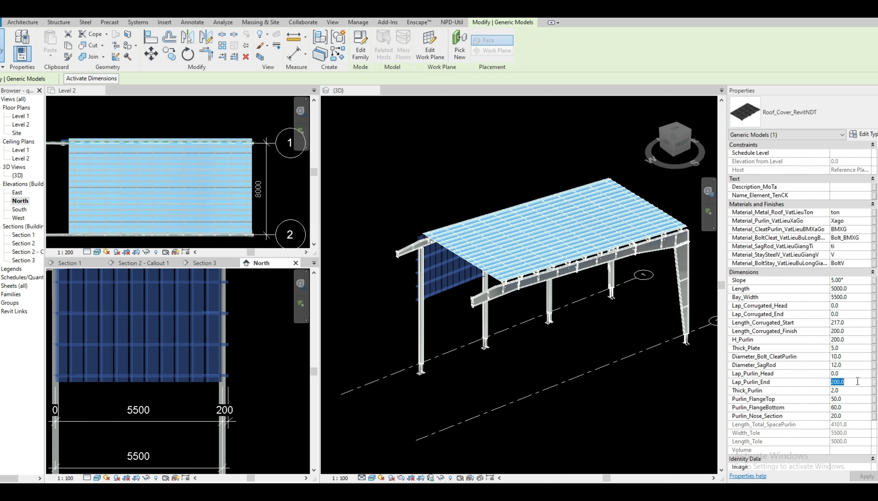
pyautogui.write('700')
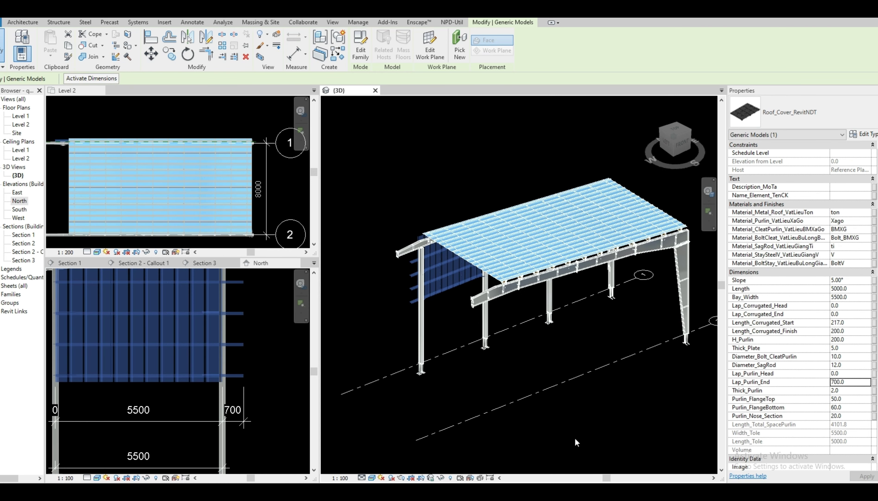
pyautogui.click(282, 397)
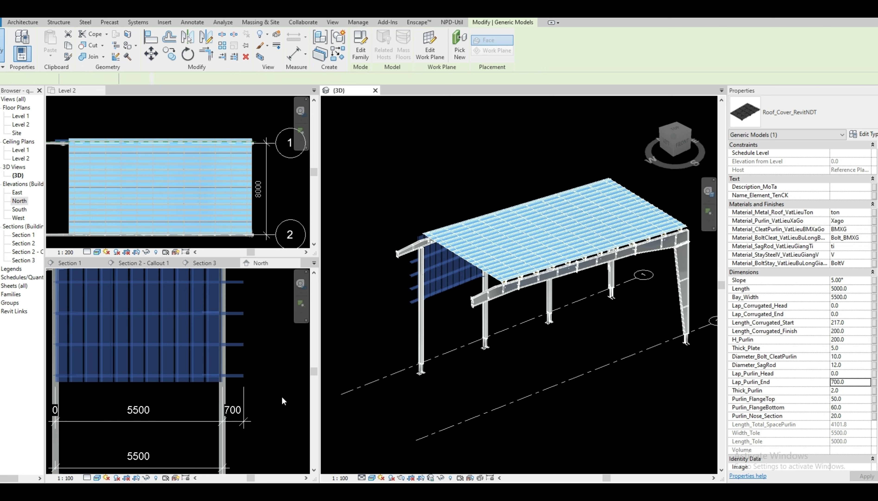
pyautogui.click(271, 379)
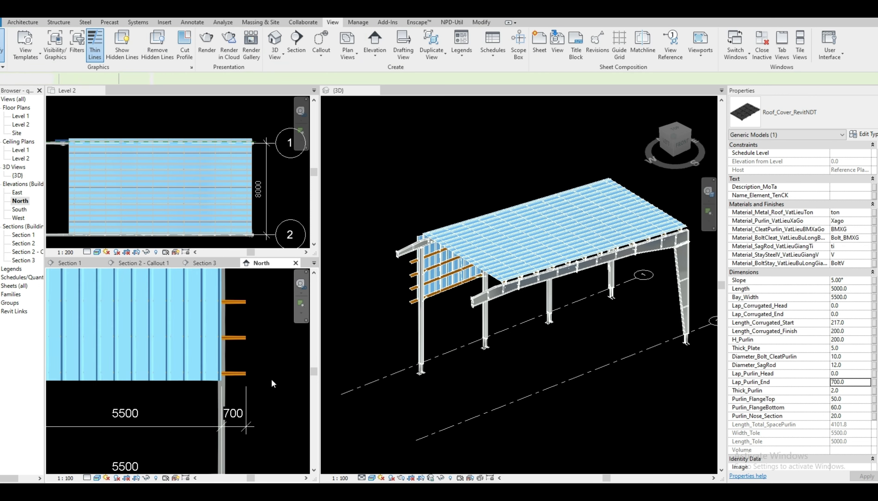
pyautogui.scroll(1, 258, 353)
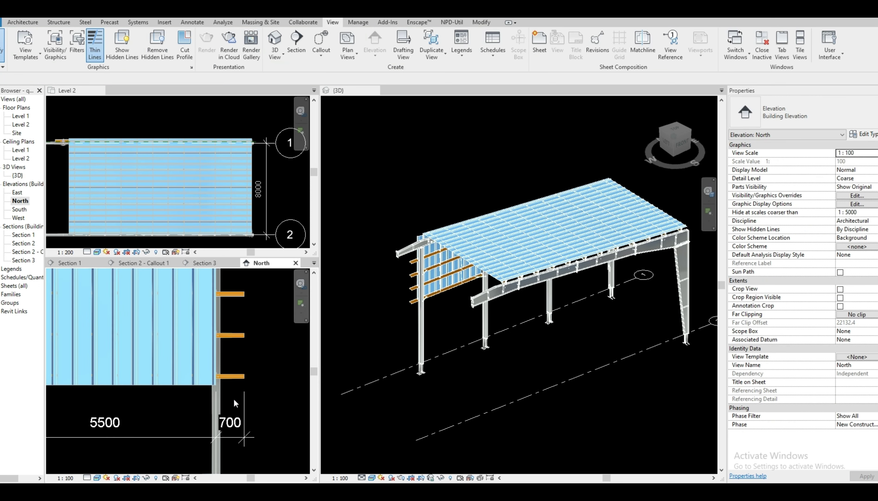
pyautogui.scroll(-1, 247, 384)
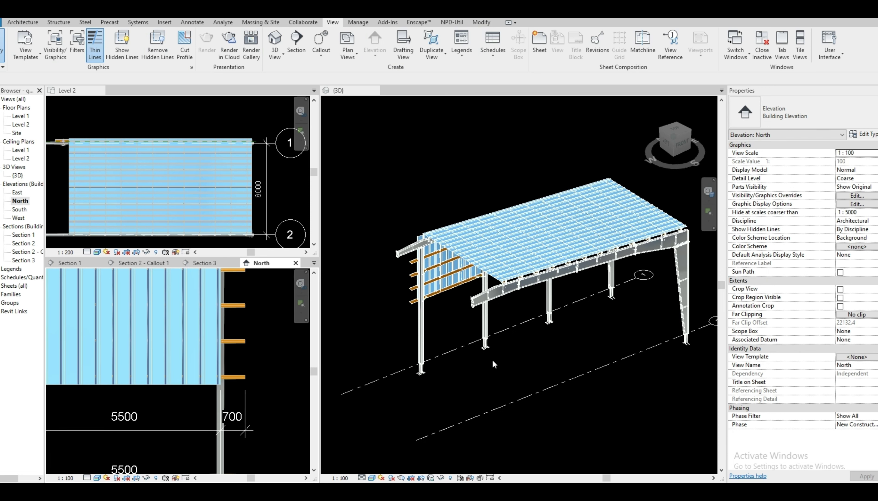
# Open the wall cladding's Diameter_Bolt_CleatPurlin value without changing it
pyautogui.click(443, 284)
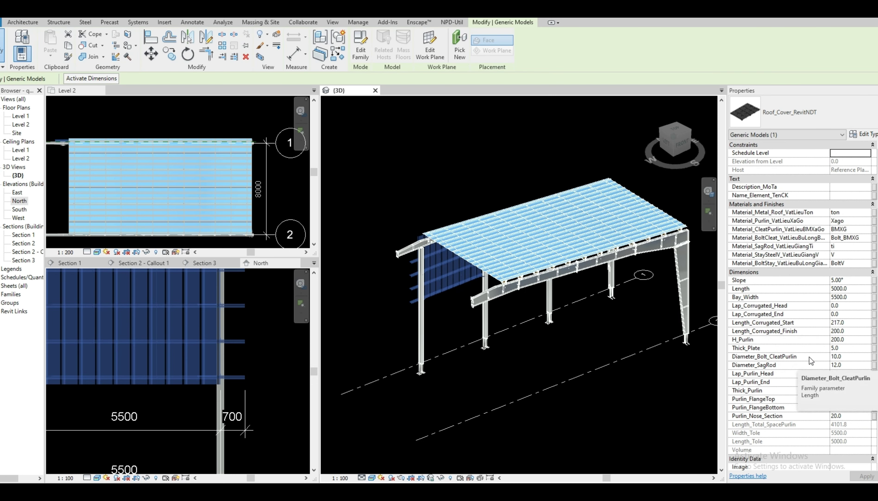
pyautogui.click(854, 357)
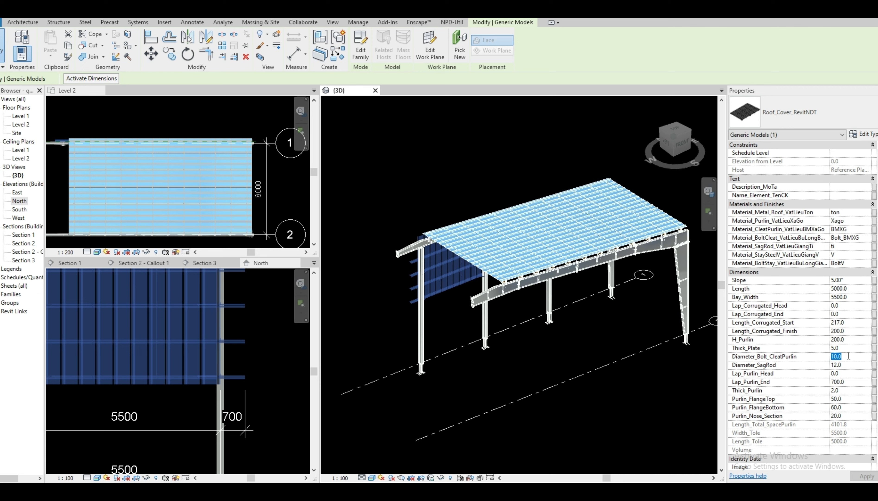
pyautogui.click(639, 387)
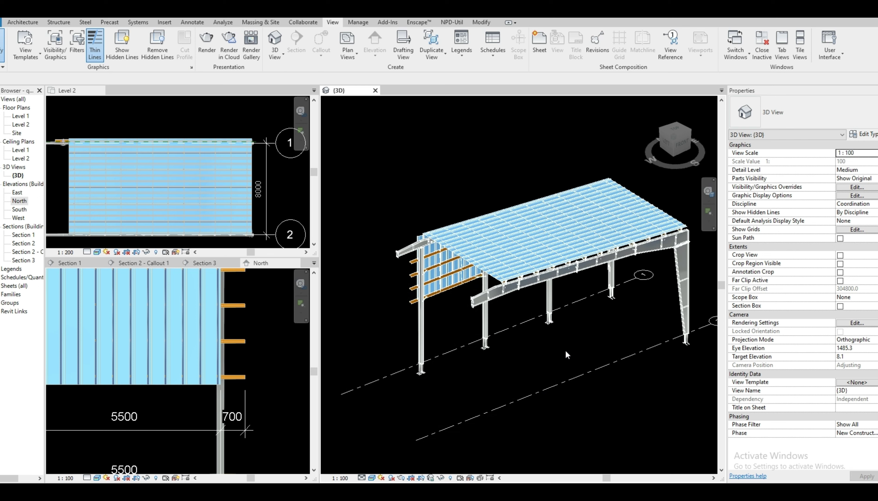
# View the roof cover from below in 3D and set its Number_Purlin to 4
pyautogui.keyDown('shift'); pyautogui.moveTo(564, 343); pyautogui.dragTo(547, 255, button='middle'); pyautogui.keyUp('shift')
pyautogui.scroll(1, 548, 256)
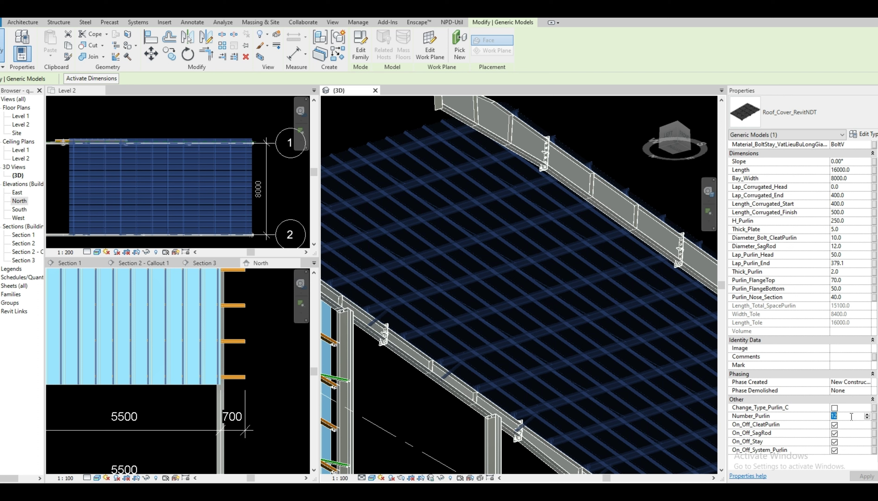
pyautogui.write('4')
pyautogui.click(867, 477)
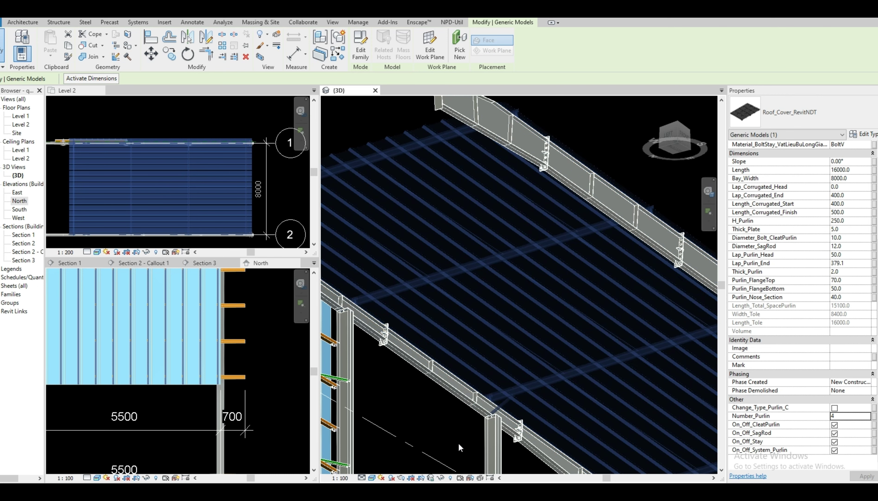
pyautogui.click(409, 419)
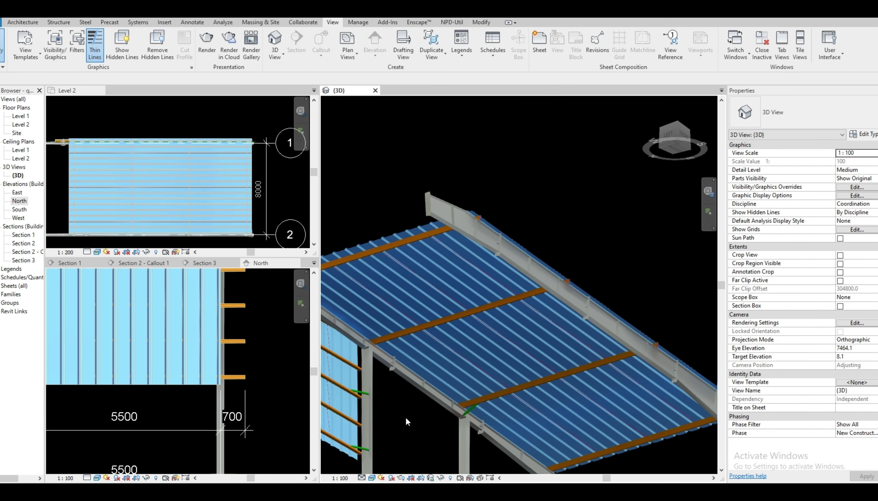
# Check the roof cover's purlin layout in Section 1
pyautogui.click(69, 262)
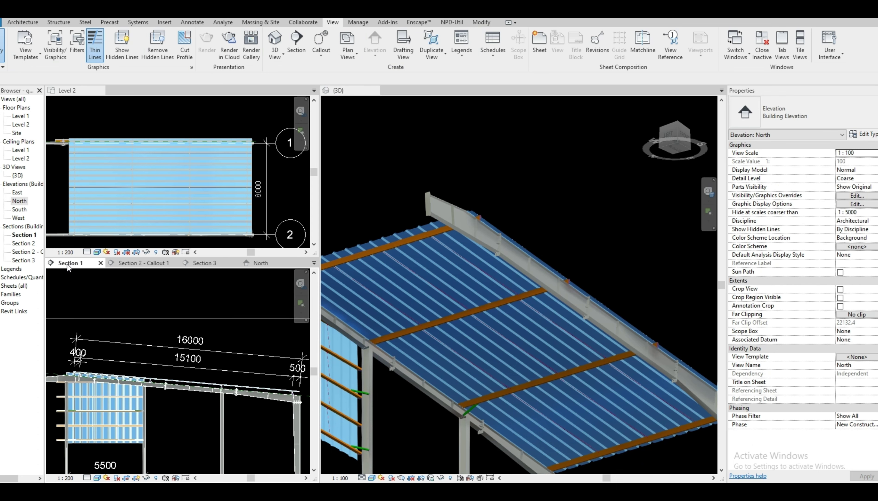
pyautogui.scroll(-2, 141, 304)
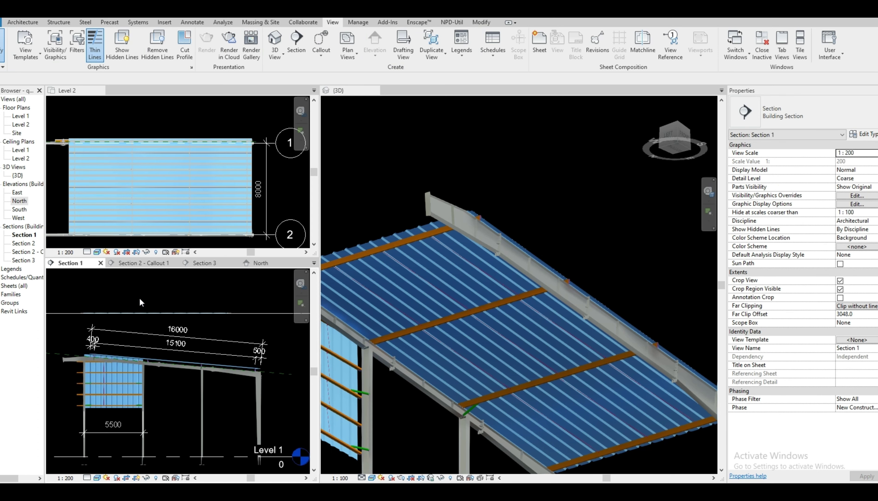
pyautogui.scroll(1, 220, 357)
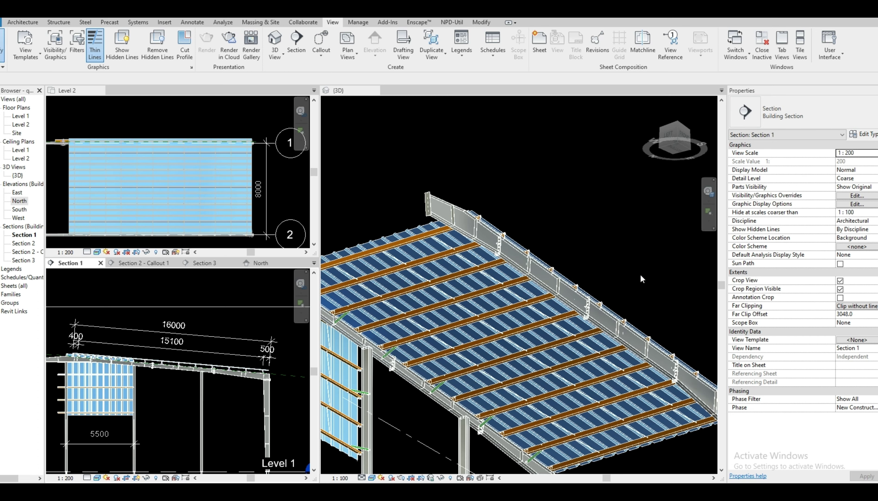
# Review the roof cover's parameters in the 3D view and examine the purlin stays along the rafter
pyautogui.click(533, 344)
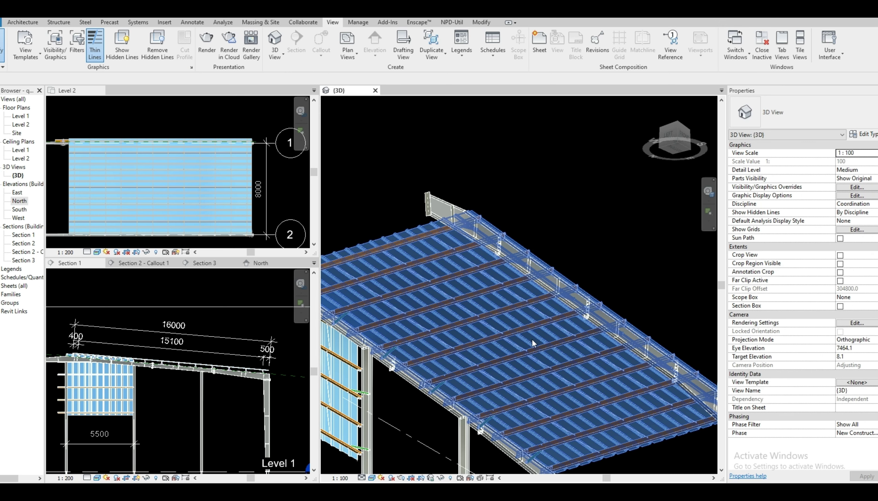
pyautogui.click(532, 344)
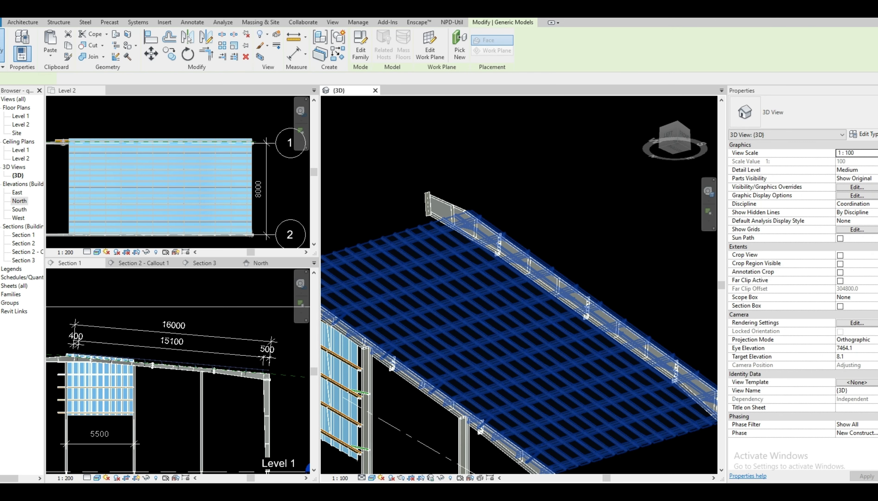
pyautogui.scroll(-5, 784, 348)
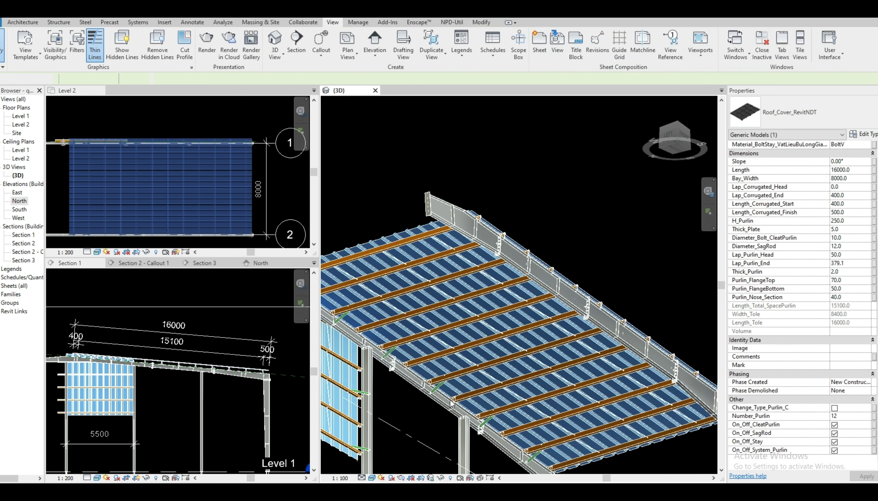
pyautogui.scroll(5, 436, 401)
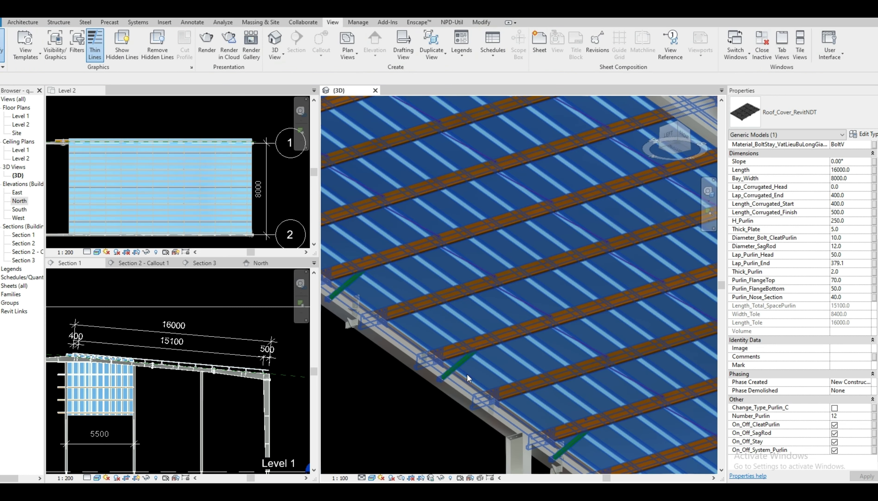
# View the roof cover's purlins from below at the rafter and turn off its On_Off_CleatPurlin parameter
pyautogui.scroll(-8, 540, 381)
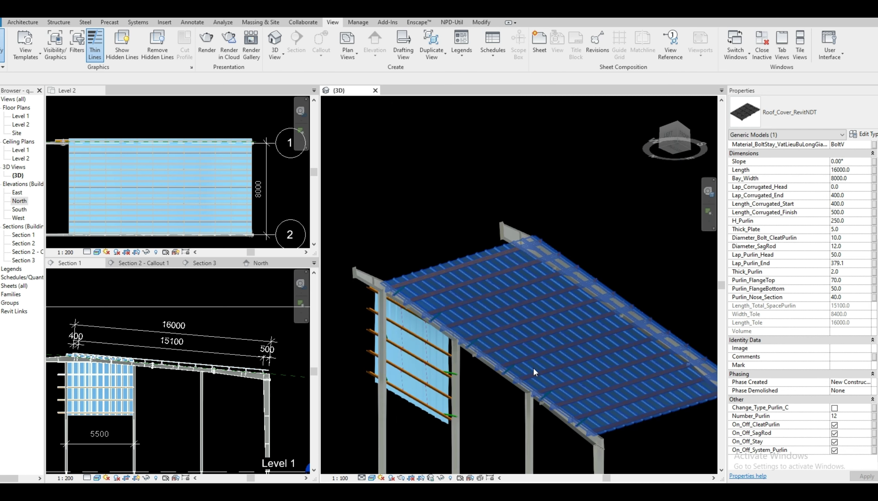
pyautogui.press('Escape')
pyautogui.scroll(-6, 570, 369)
pyautogui.keyDown('shift'); pyautogui.moveTo(570, 369); pyautogui.dragTo(473, 404, button='middle'); pyautogui.keyUp('shift')
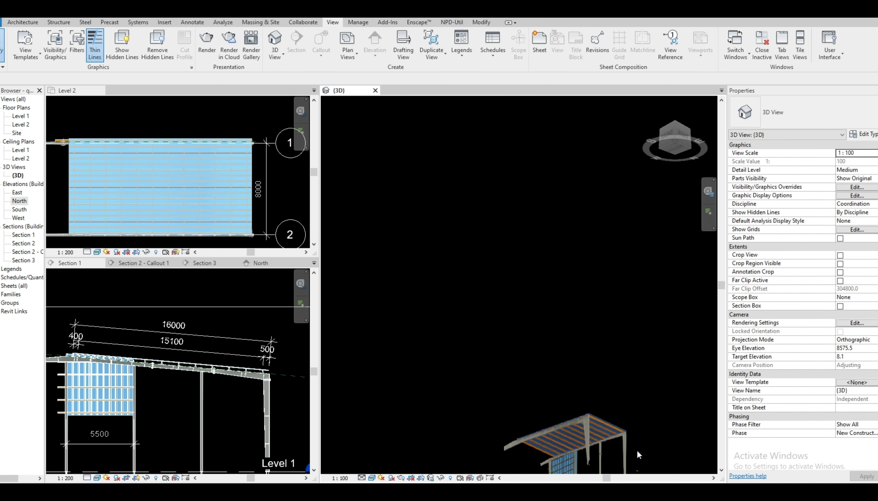
pyautogui.scroll(8, 600, 388)
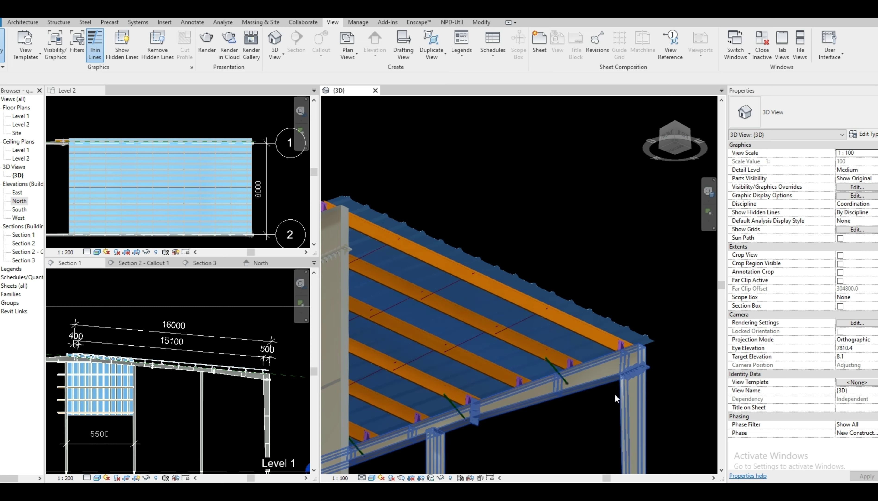
pyautogui.keyDown('shift'); pyautogui.moveTo(601, 406); pyautogui.dragTo(602, 218, button='middle'); pyautogui.keyUp('shift')
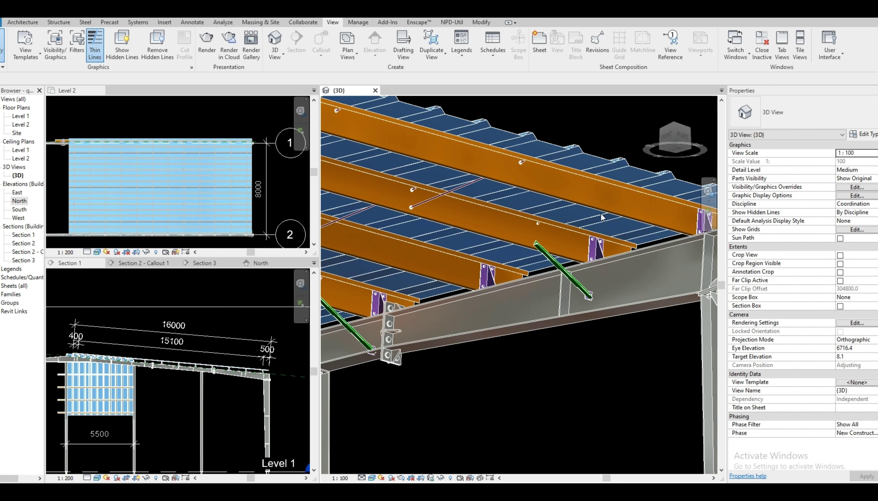
pyautogui.click(577, 156)
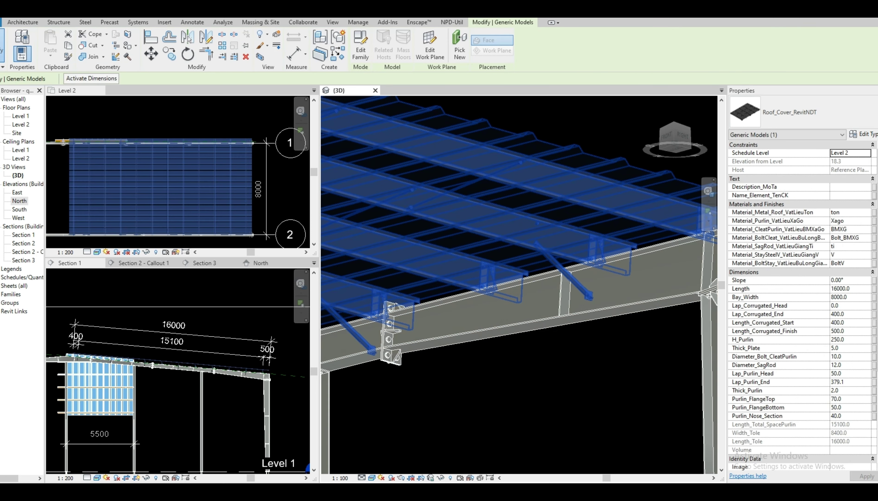
pyautogui.scroll(-5, 802, 384)
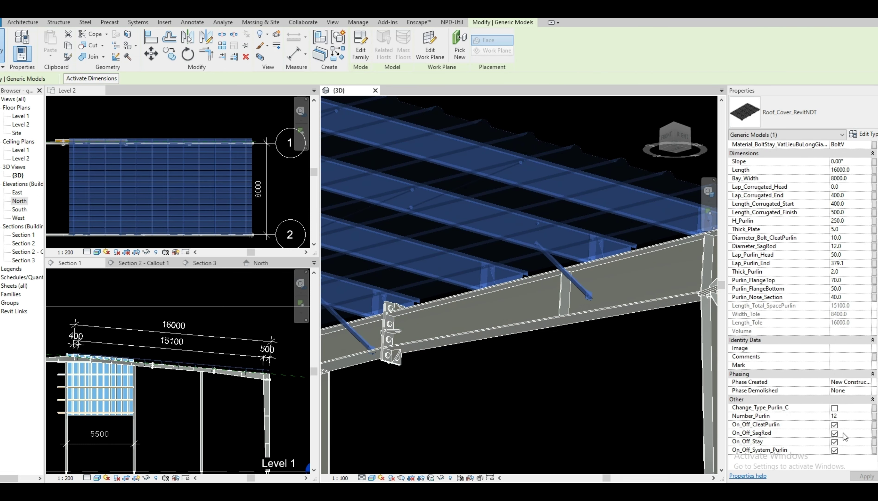
pyautogui.click(834, 424)
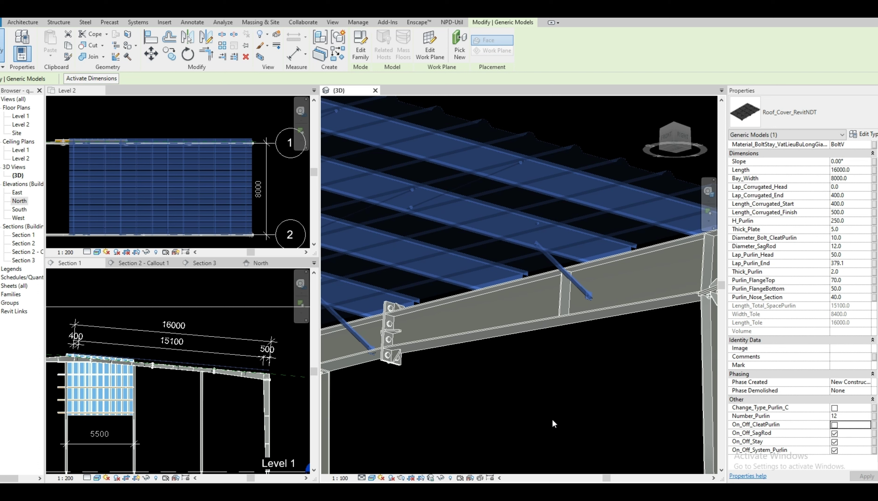
pyautogui.click(600, 348)
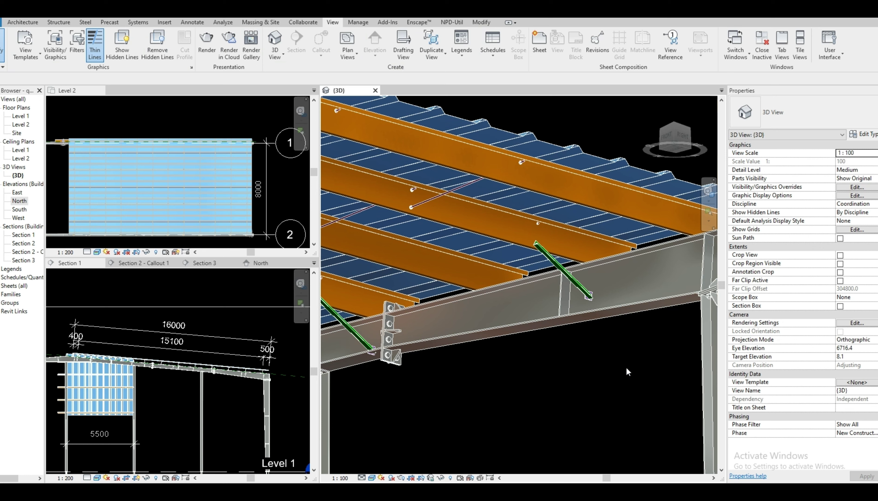
# Turn off the roof cover's On_Off_SagRod parameter to hide the sag rods between the purlins
pyautogui.click(602, 167)
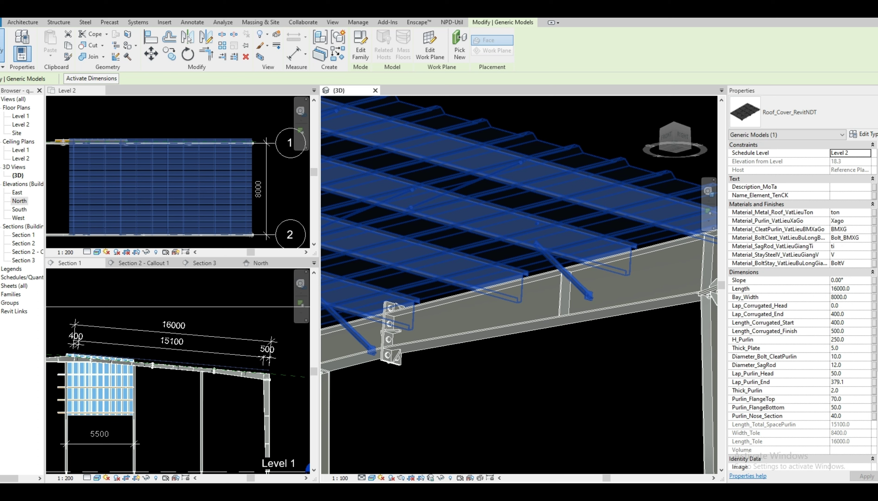
pyautogui.scroll(-5, 801, 303)
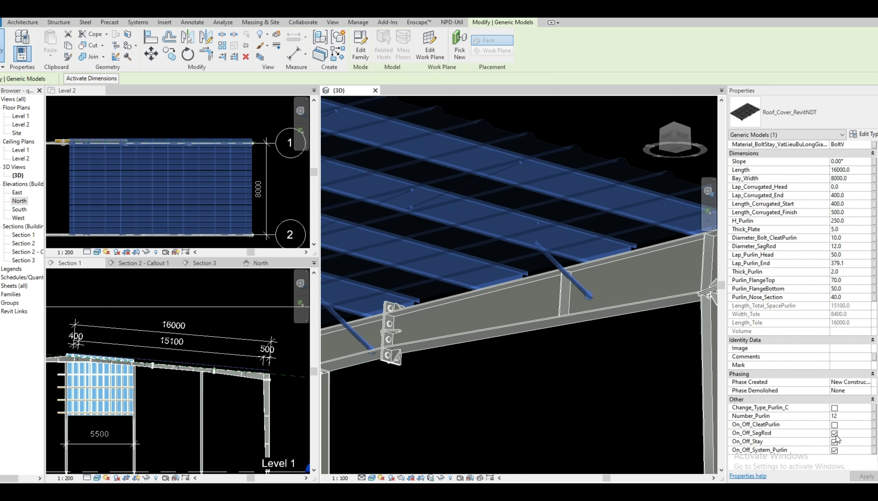
pyautogui.press('Escape')
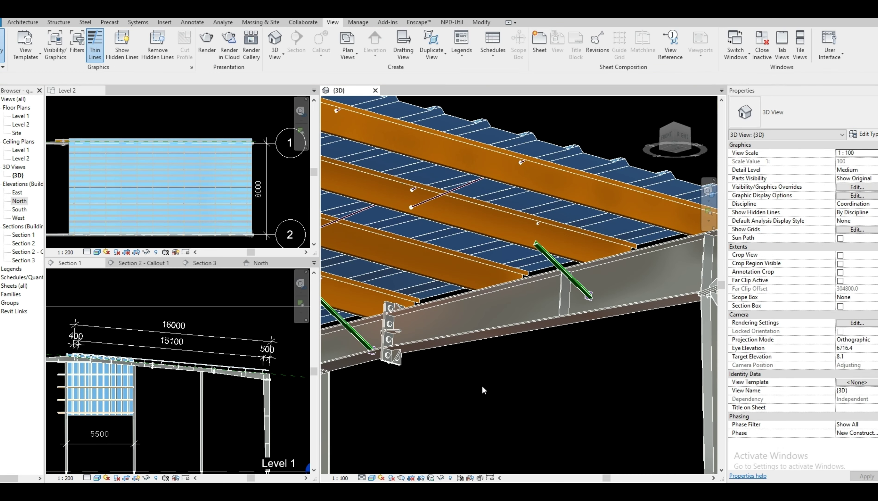
pyautogui.click(590, 152)
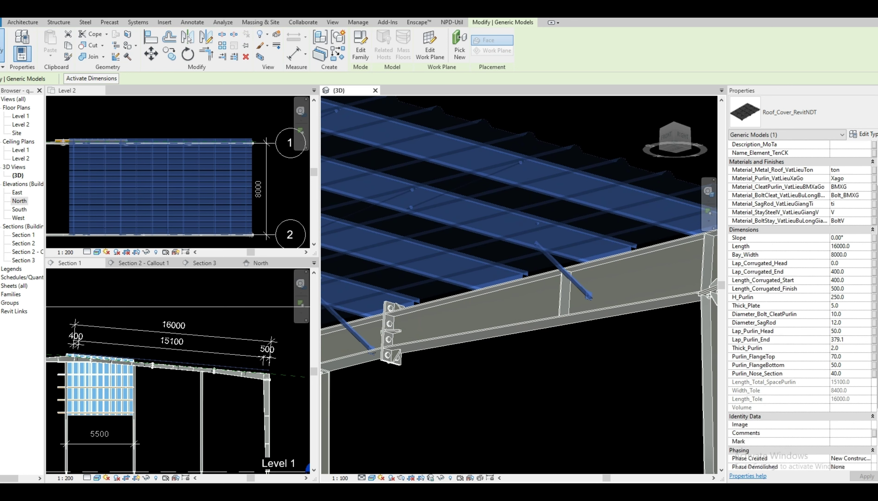
pyautogui.scroll(-3, 857, 437)
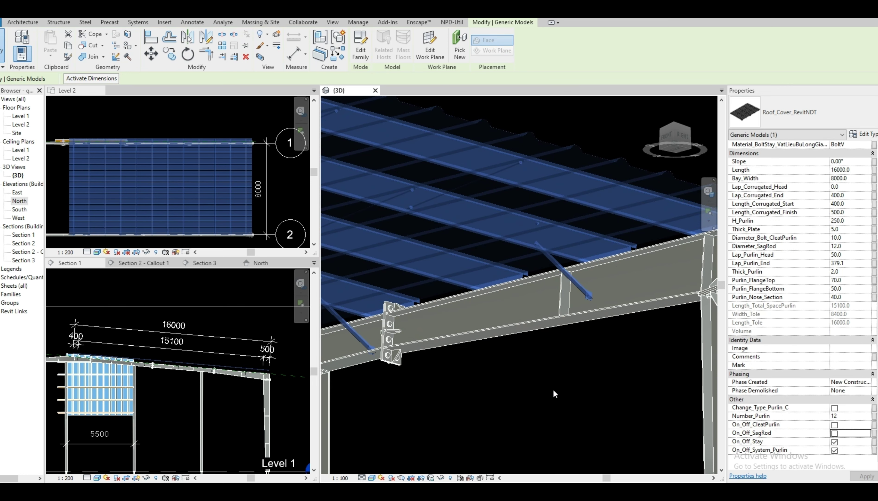
pyautogui.click(565, 395)
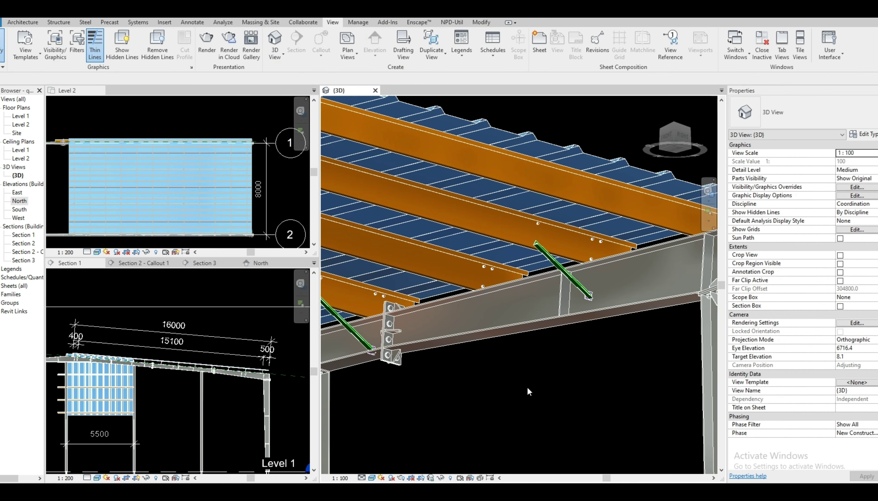
# Turn off the roof cover's On_Off_Stay parameter to hide the purlin stays along the rafter
pyautogui.click(602, 158)
pyautogui.scroll(-5, 801, 297)
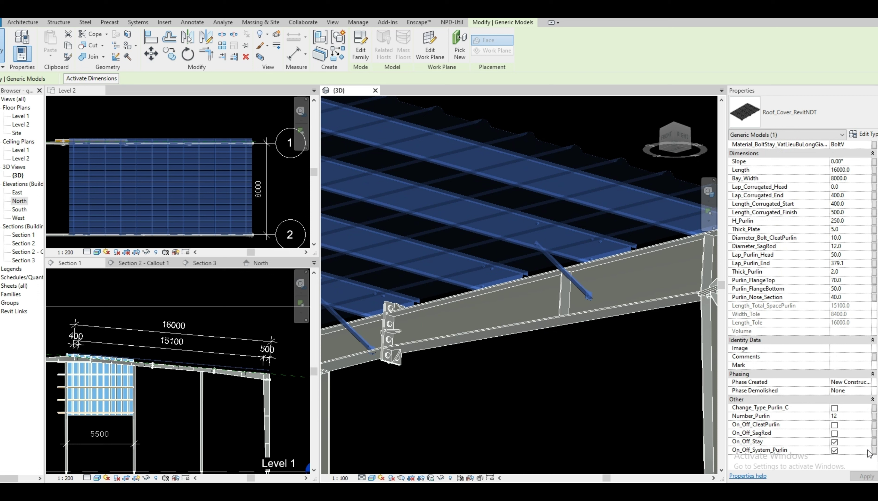
pyautogui.click(835, 442)
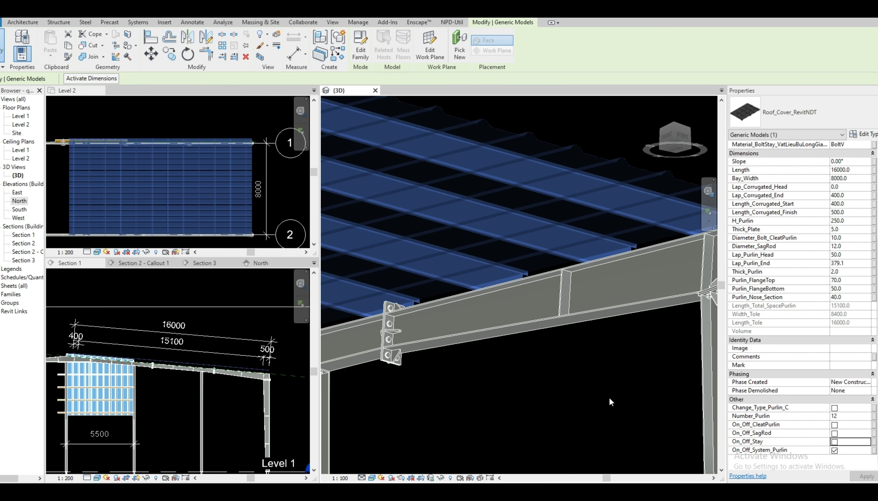
pyautogui.press('Escape')
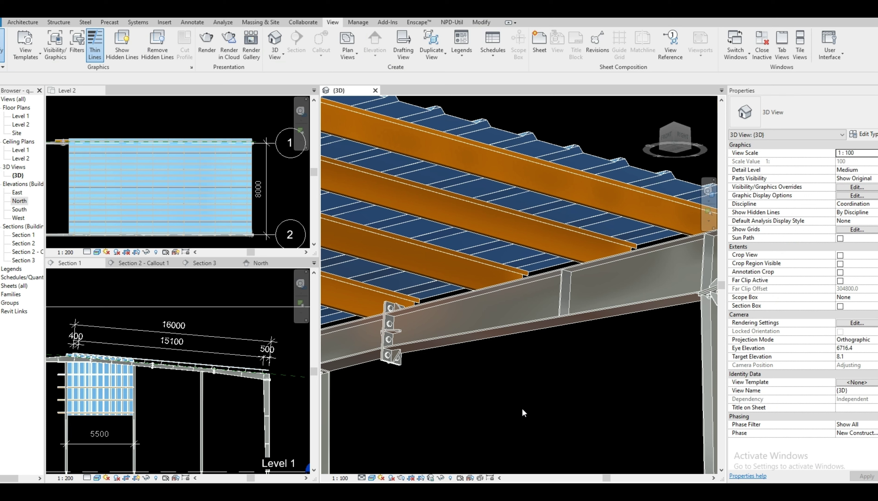
# Undo the last three visibility changes to the roof cover's stays, sag rods and purlin cleats
pyautogui.hotkey('ctrl', 'z')
pyautogui.hotkey('ctrl', 'z')
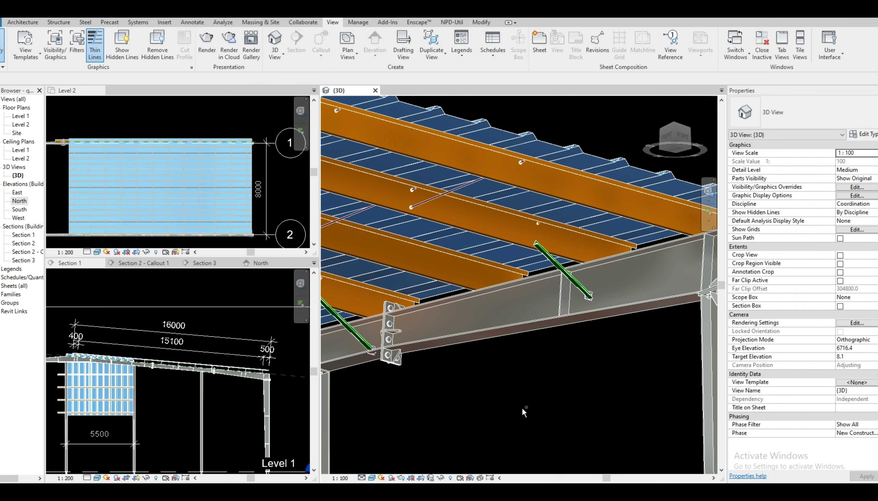
pyautogui.hotkey('ctrl', 'z')
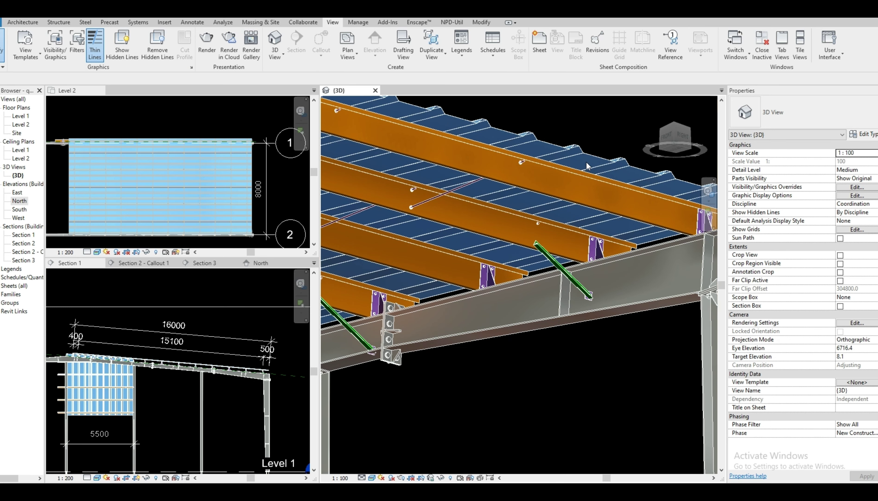
# Turn off the roof cover's On_Off_System_Purlin parameter so that only the corrugated sheeting is shown
pyautogui.click(588, 155)
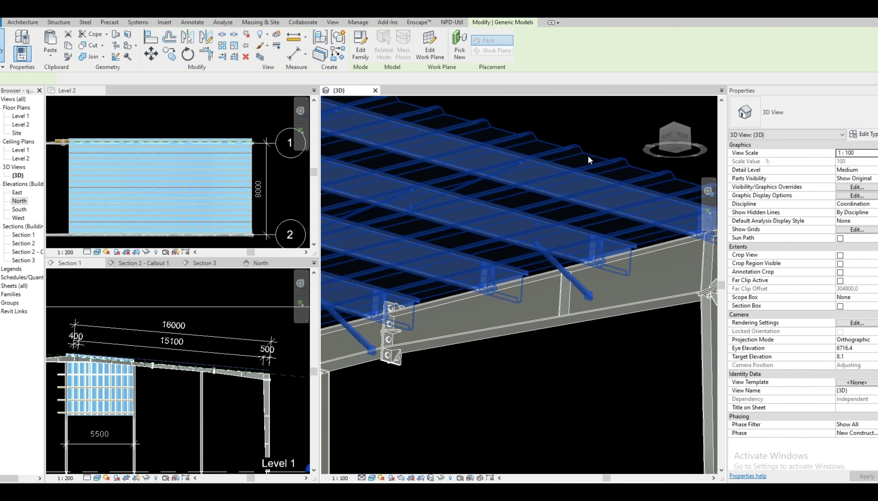
pyautogui.scroll(-5, 801, 303)
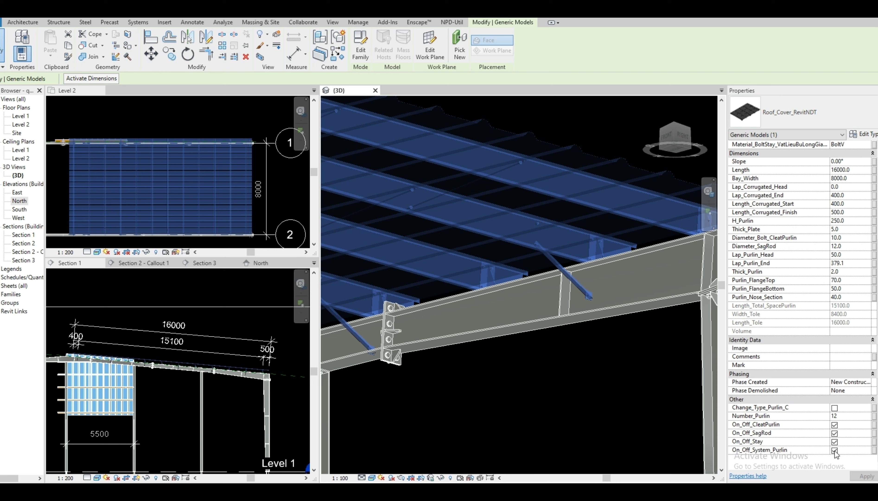
pyautogui.click(834, 450)
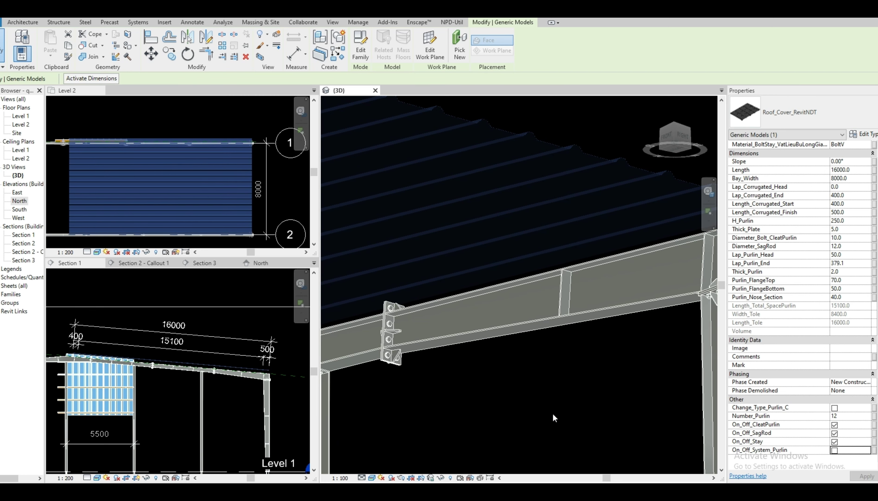
pyautogui.click(554, 411)
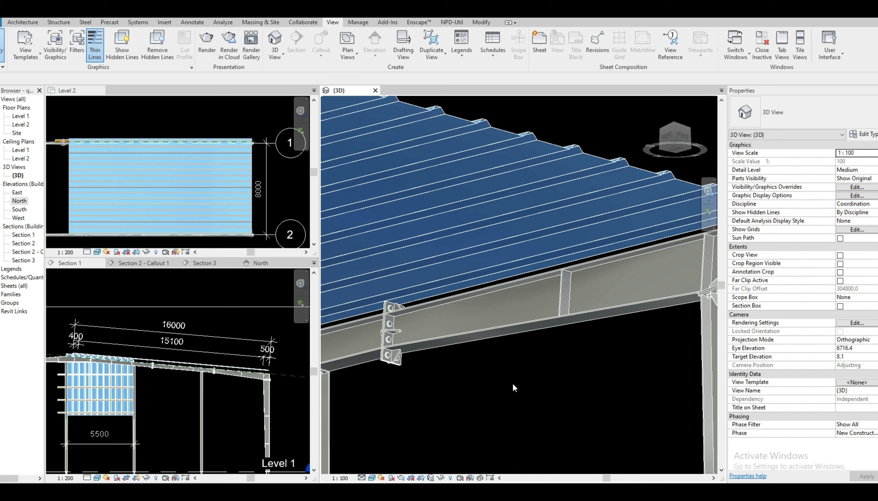
# Turn the roof cover's On_Off_System_Purlin parameter back on
pyautogui.click(551, 146)
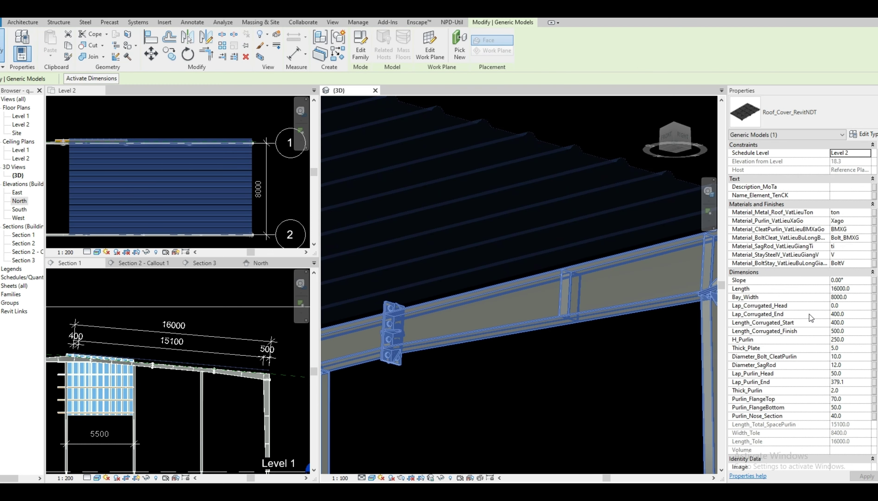
pyautogui.scroll(-5, 801, 296)
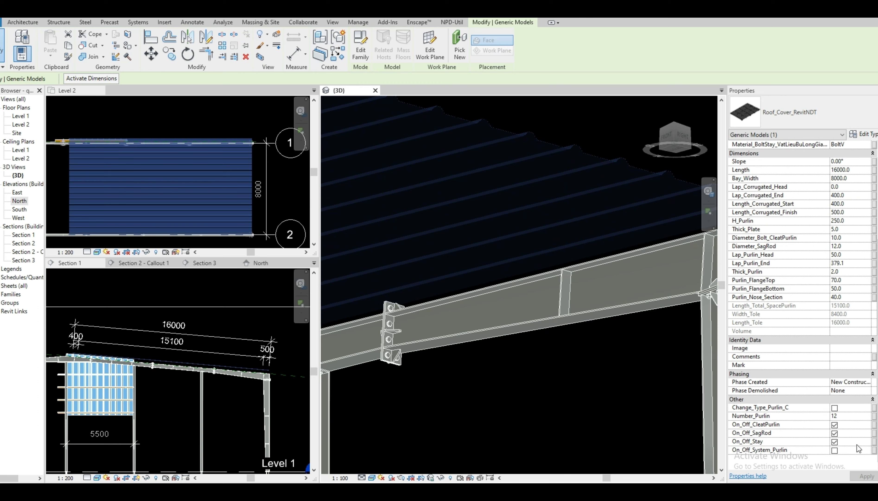
pyautogui.click(834, 450)
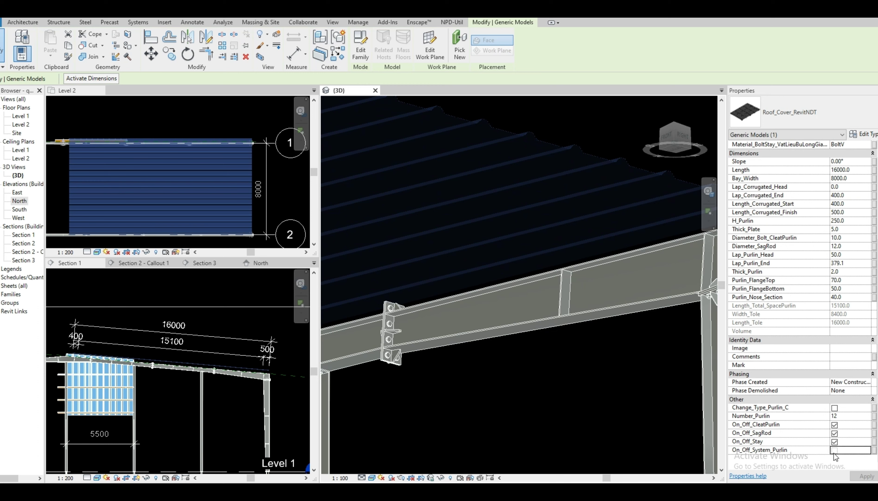
pyautogui.click(645, 420)
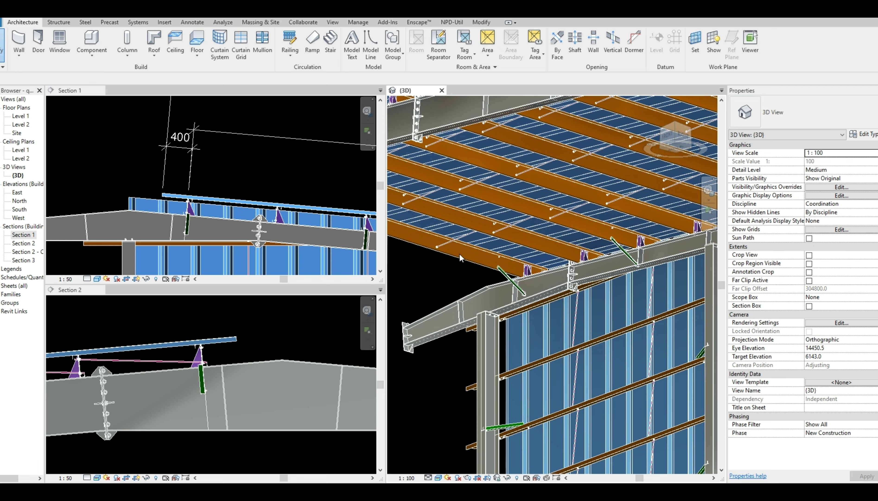
# In the roof cover's type properties, set Beam_Thick_Flange to 10 and Beam_Thick_Web to 6
pyautogui.click(468, 235)
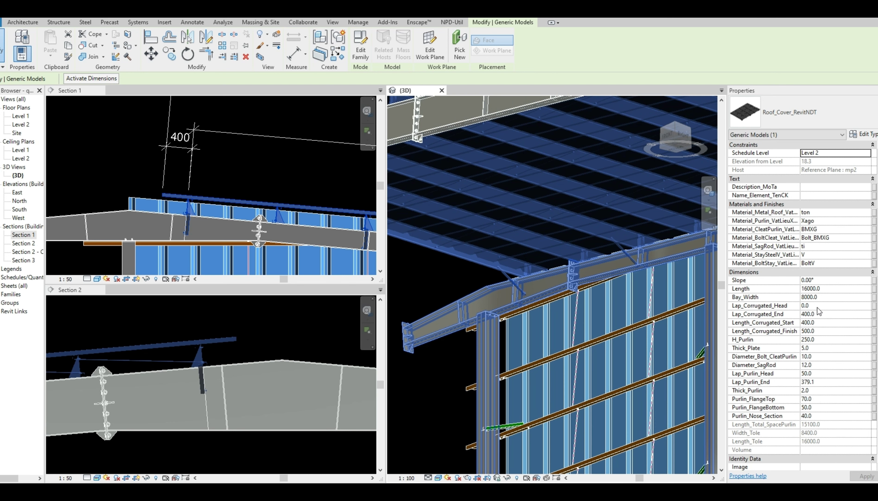
pyautogui.click(867, 136)
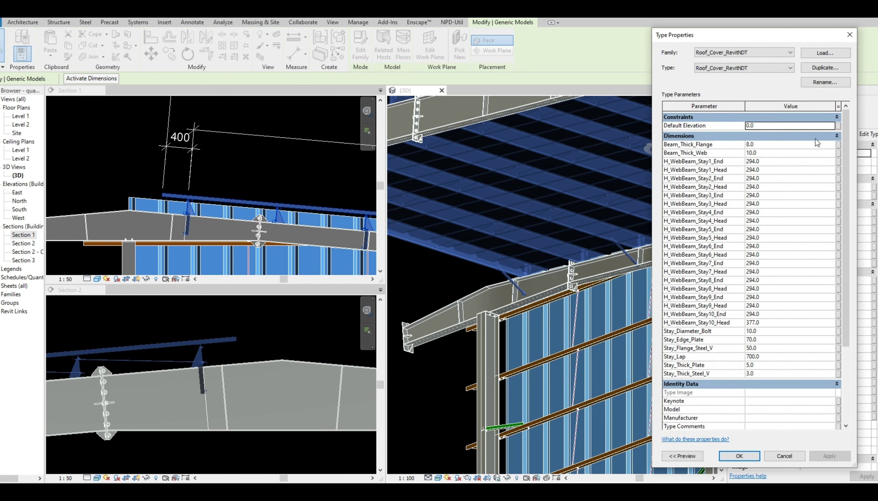
pyautogui.click(770, 144)
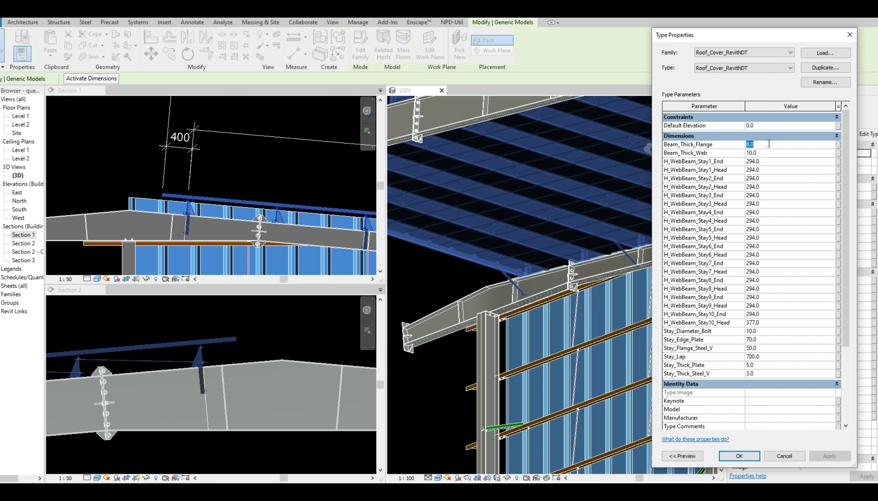
pyautogui.write('10')
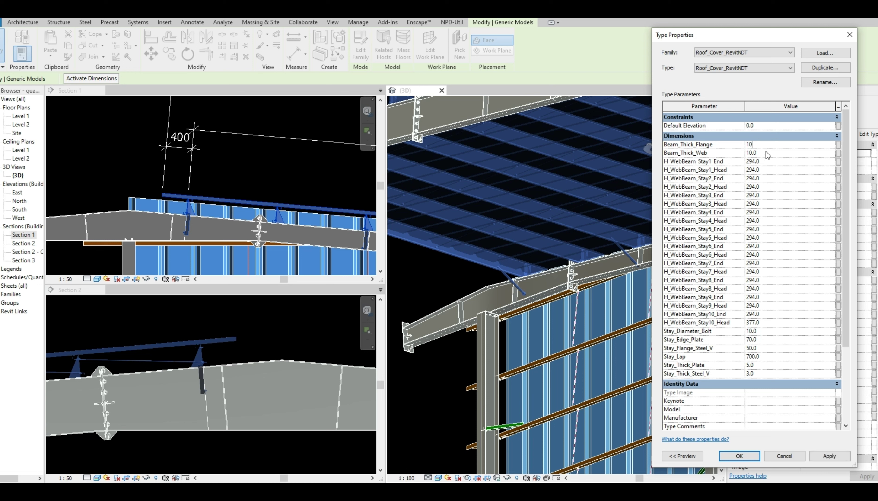
pyautogui.click(767, 152)
pyautogui.write('6')
pyautogui.click(739, 459)
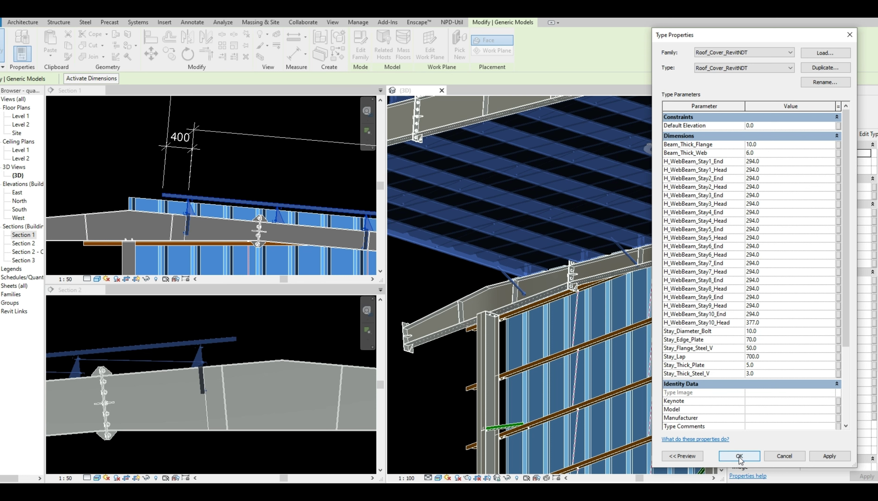
pyautogui.click(738, 458)
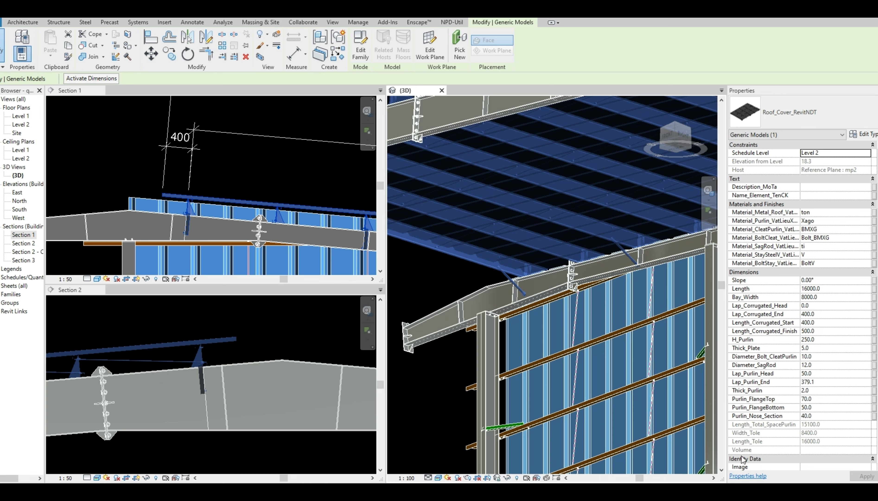
pyautogui.press('Escape')
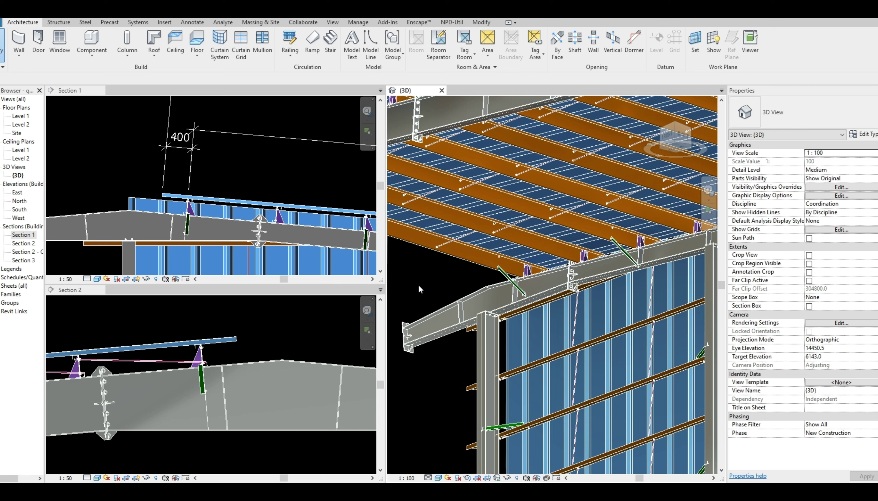
# Place an aligned dimension in Section 1 across the beam's web height, beside the green stay nearest the sheeting edge
pyautogui.click(210, 180)
pyautogui.scroll(1, 164, 237)
pyautogui.scroll(4, 165, 237)
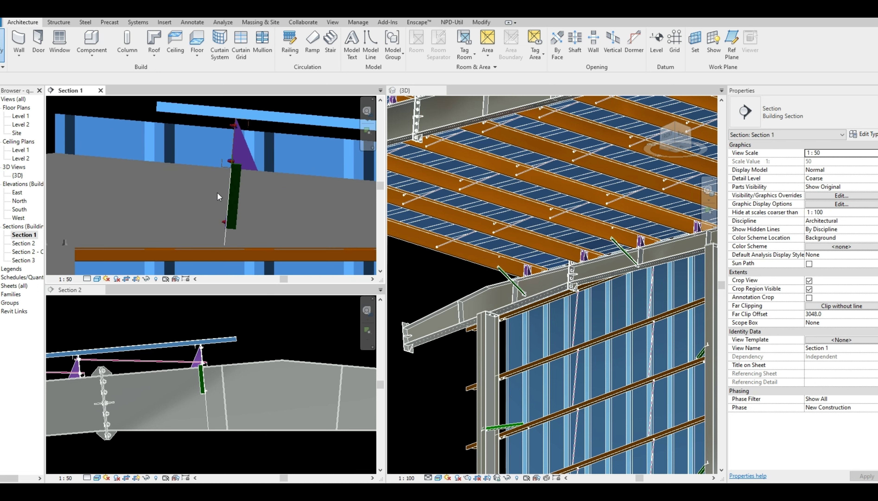
pyautogui.press('d')
pyautogui.press('i')
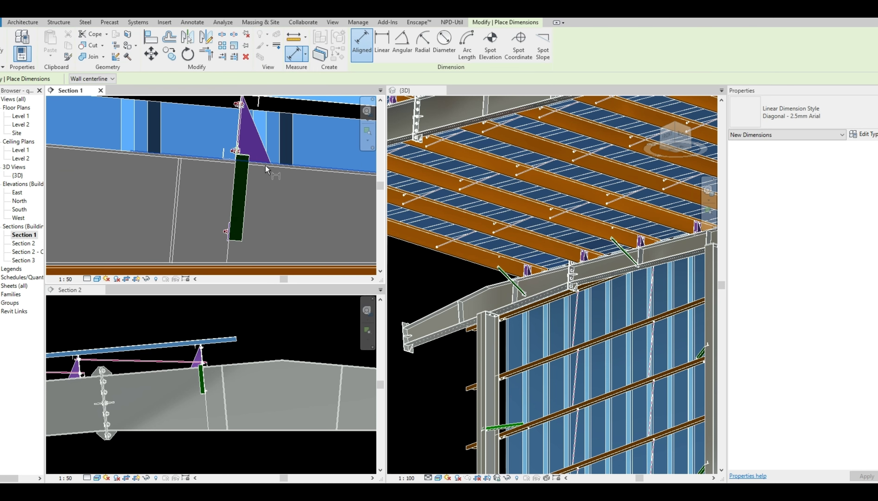
pyautogui.click(218, 163)
pyautogui.click(227, 265)
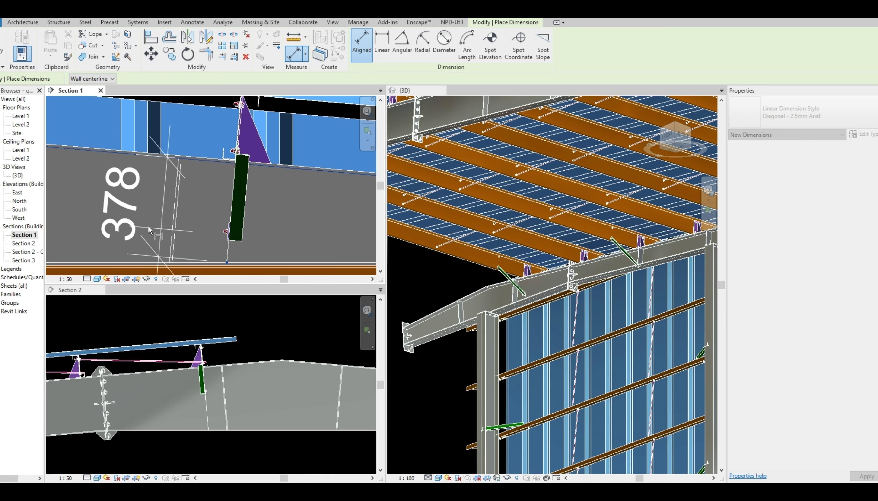
pyautogui.click(122, 205)
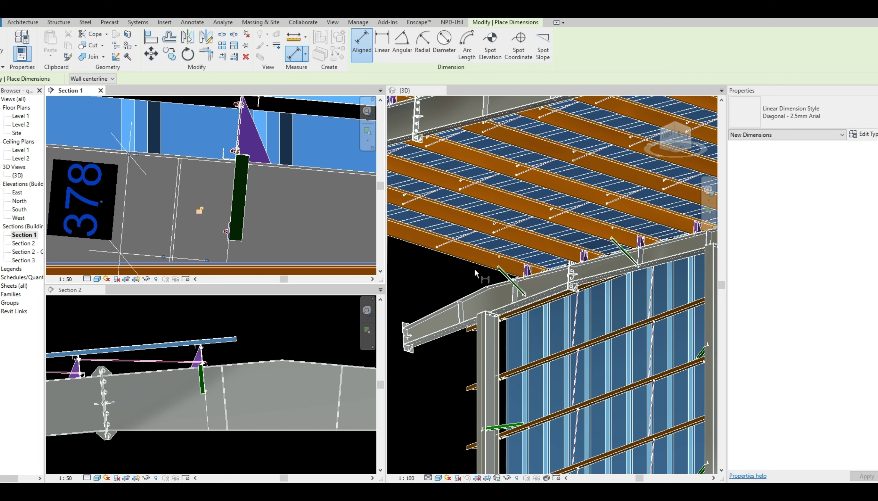
pyautogui.press('Escape')
pyautogui.press('Escape')
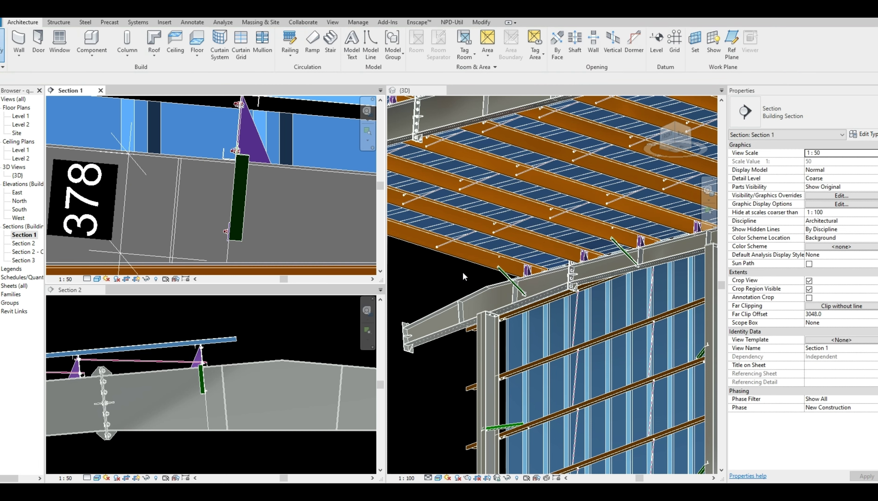
# In the roof cover's type properties, set H_WebBeam_Stay1_End to 378
pyautogui.click(475, 263)
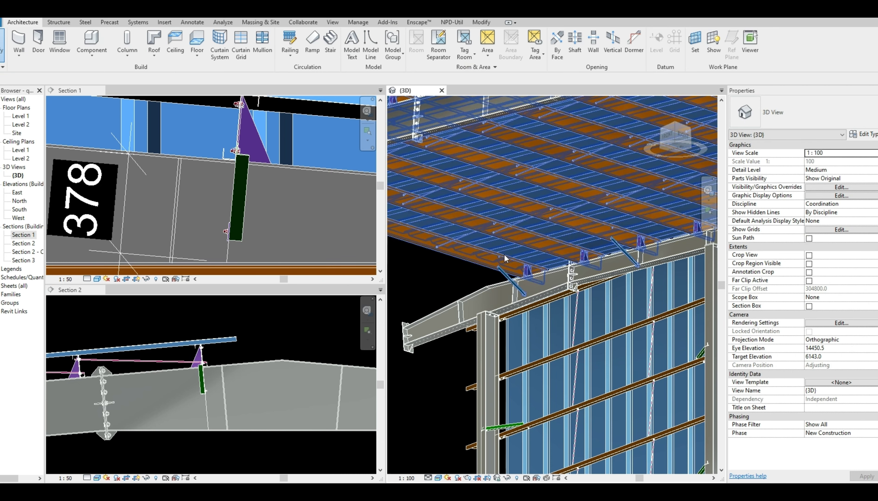
pyautogui.click(484, 266)
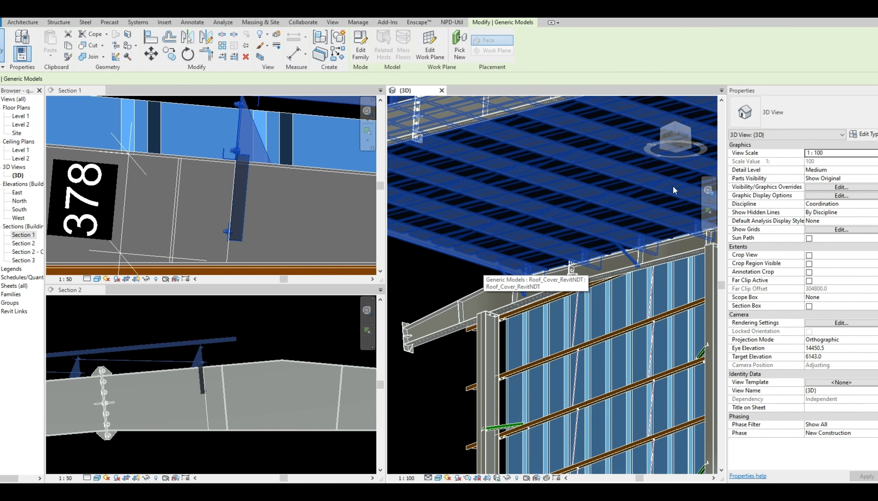
pyautogui.click(866, 136)
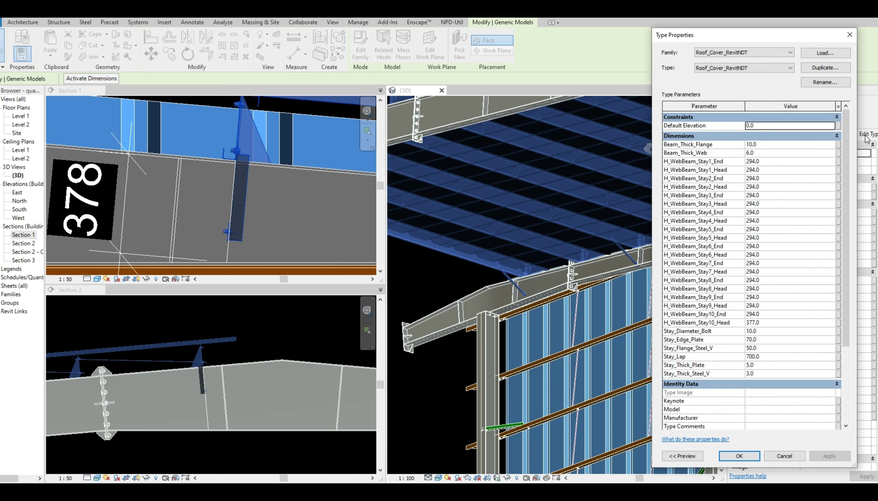
pyautogui.click(778, 161)
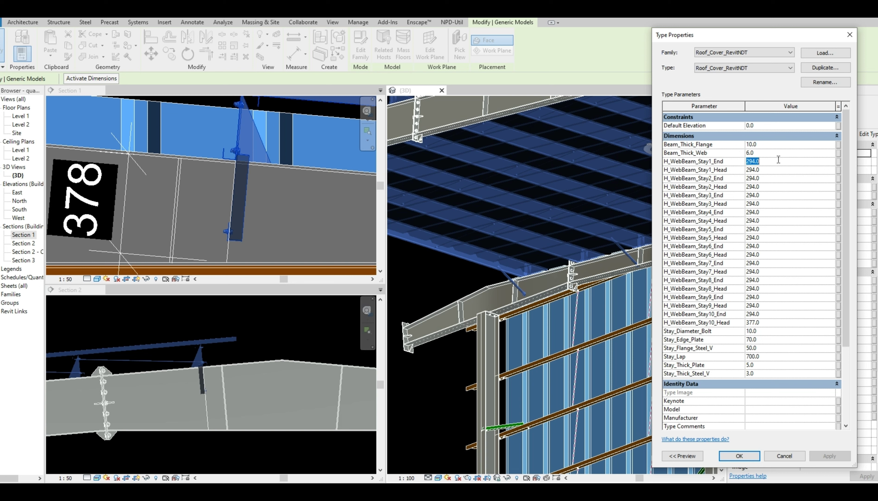
pyautogui.write('378')
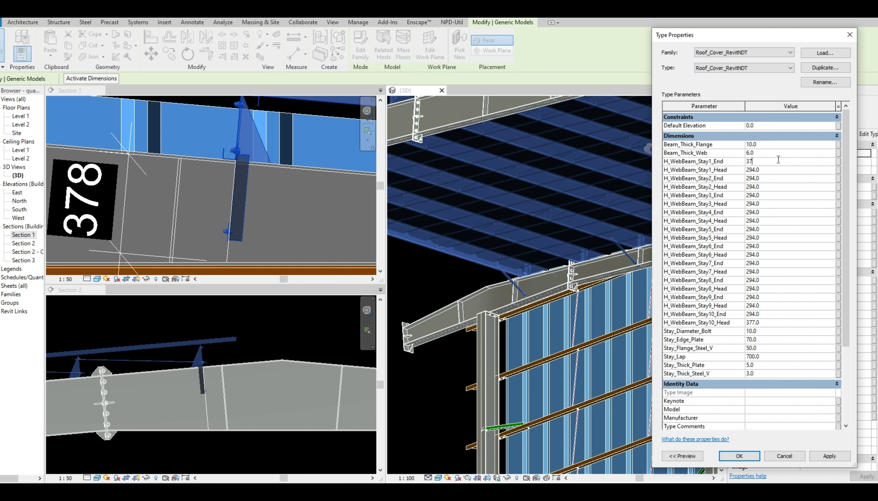
pyautogui.click(740, 457)
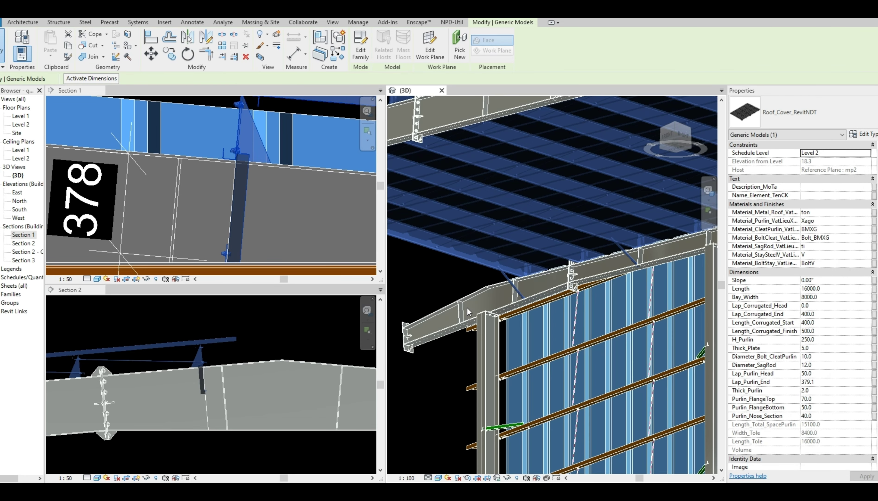
pyautogui.click(441, 275)
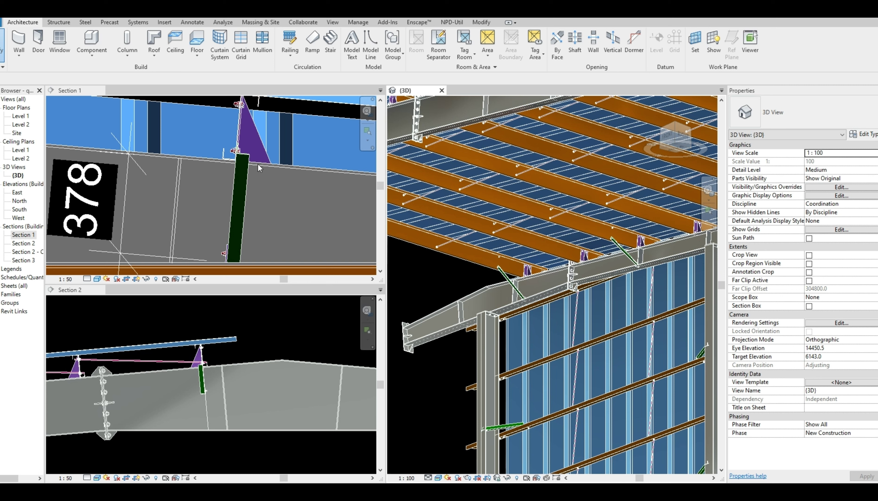
# Examine the lengthened stay in Section 1 and the first stay at the opposite beam in the 3D view
pyautogui.scroll(-1, 263, 182)
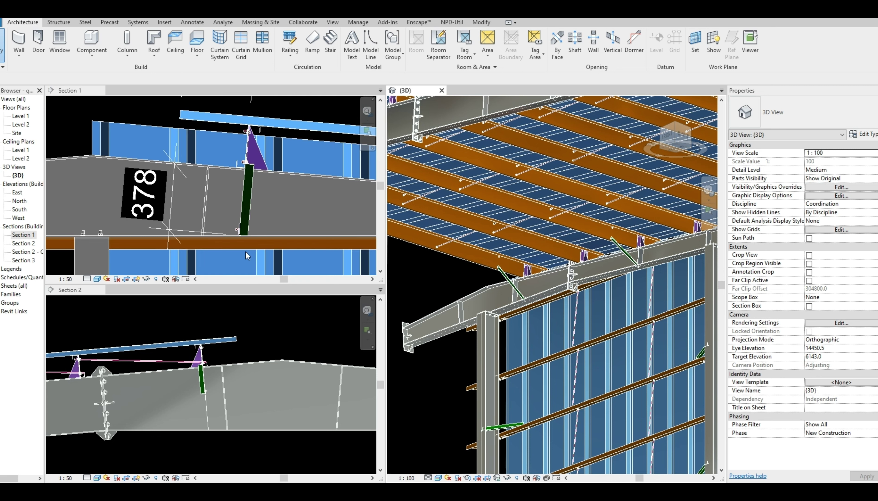
pyautogui.scroll(1, 245, 251)
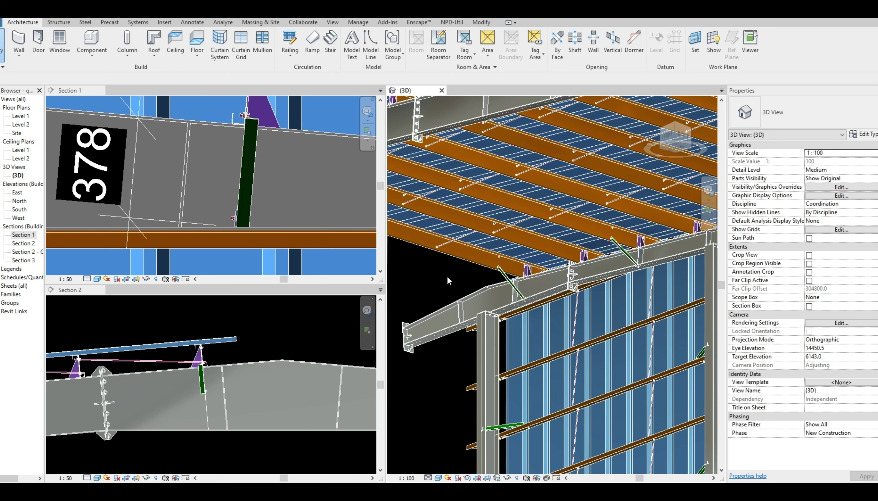
pyautogui.keyDown('shift'); pyautogui.moveTo(447, 275); pyautogui.dragTo(705, 338, button='middle'); pyautogui.keyUp('shift')
pyautogui.scroll(-5, 617, 299)
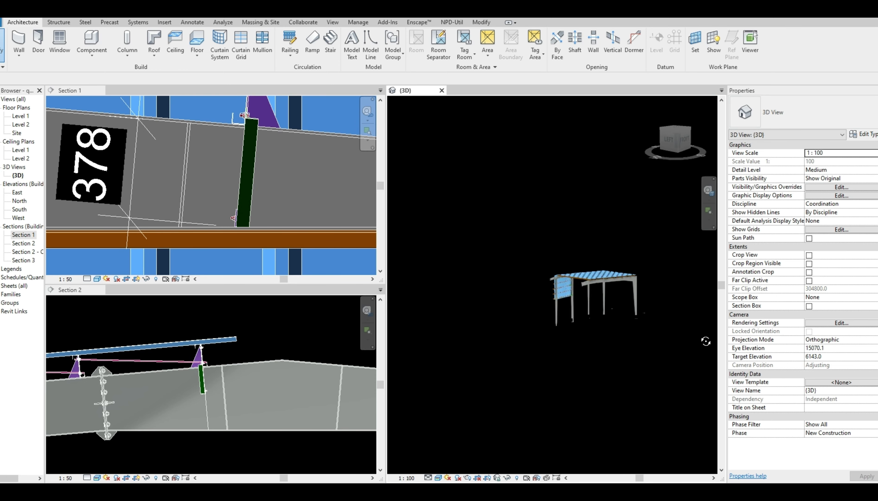
pyautogui.keyDown('shift'); pyautogui.moveTo(455, 298); pyautogui.dragTo(655, 301, button='middle'); pyautogui.keyUp('shift')
pyautogui.scroll(6, 597, 276)
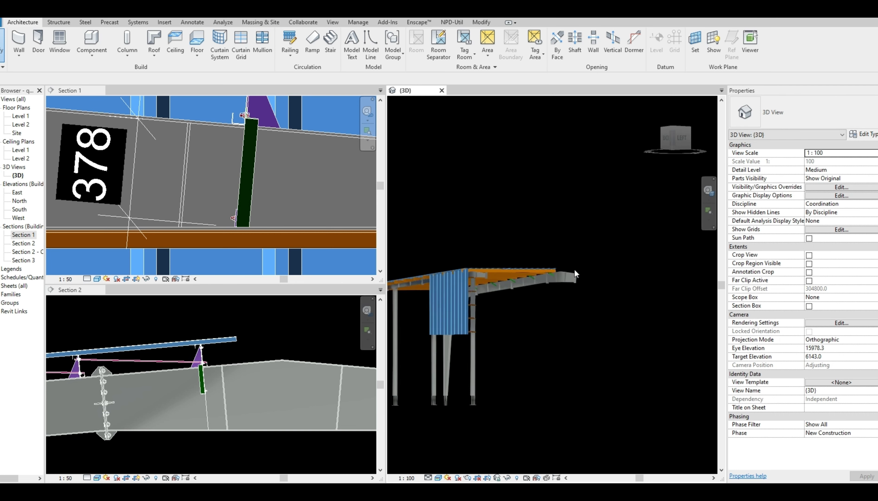
pyautogui.keyDown('shift'); pyautogui.moveTo(581, 311); pyautogui.dragTo(582, 313, button='middle'); pyautogui.keyUp('shift')
pyautogui.scroll(5, 598, 300)
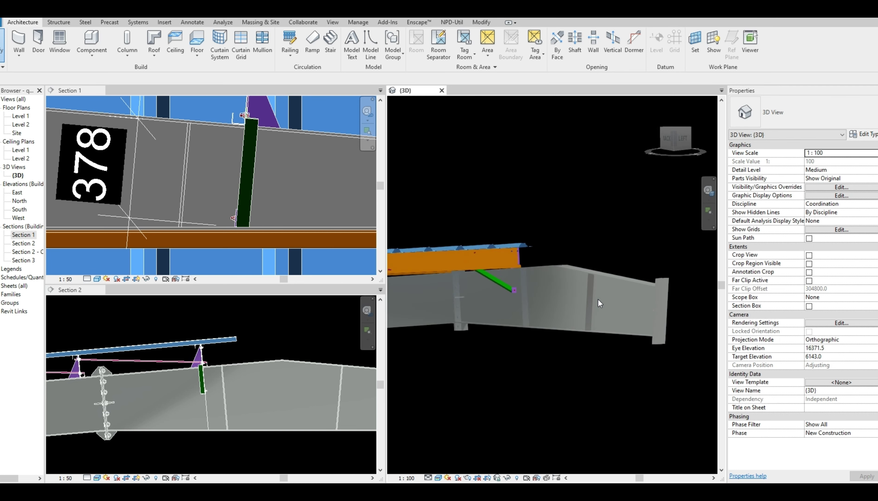
pyautogui.scroll(-1, 638, 296)
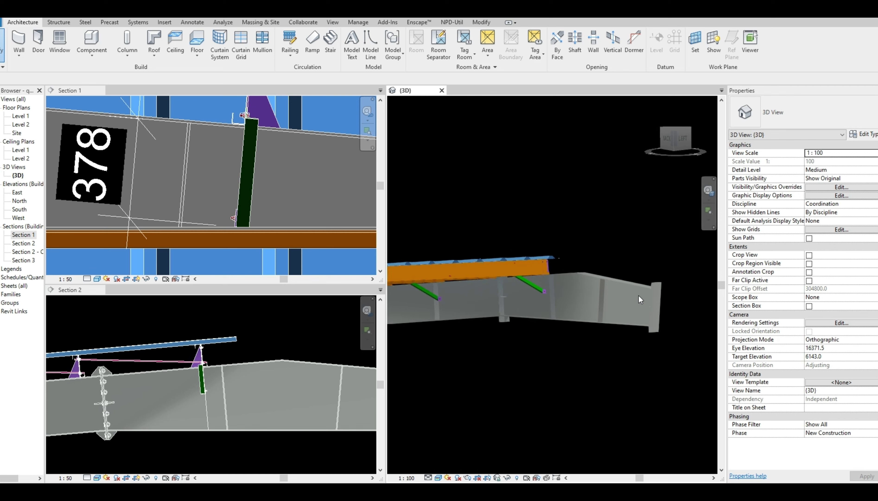
# Place an aligned dimension in Section 2 across the beam's web height, beside the green stay
pyautogui.click(206, 450)
pyautogui.scroll(4, 201, 439)
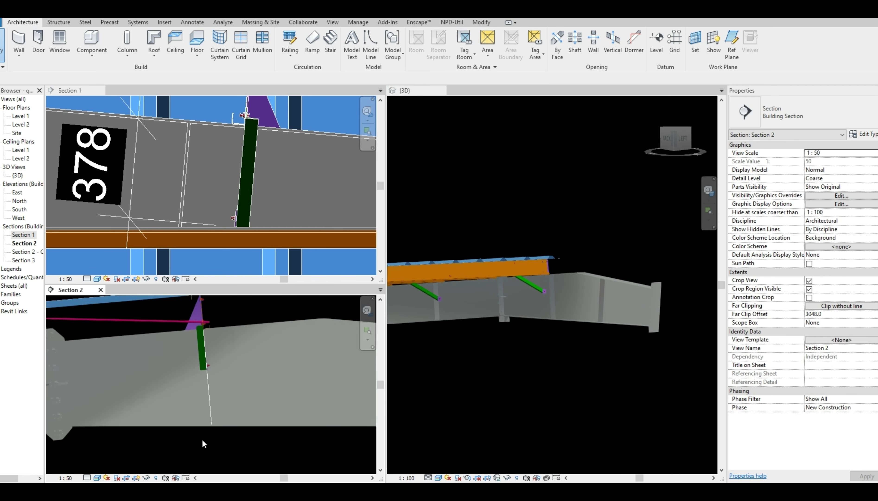
pyautogui.press('d')
pyautogui.press('i')
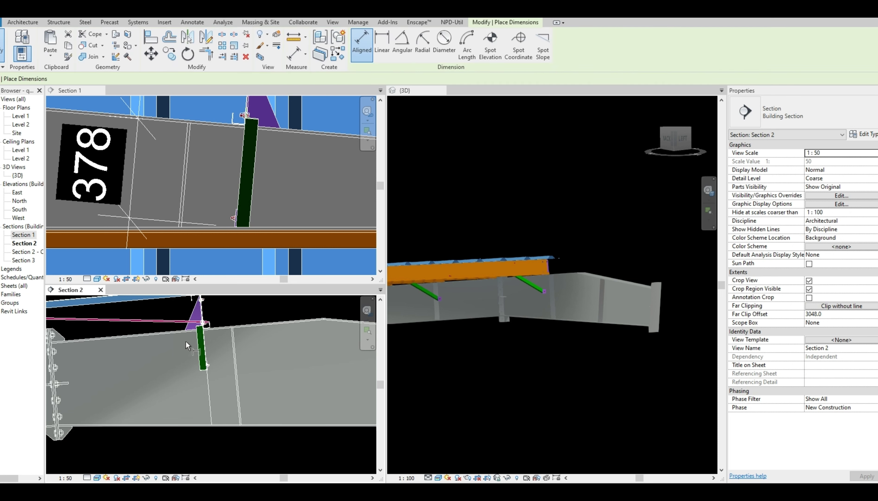
pyautogui.click(183, 332)
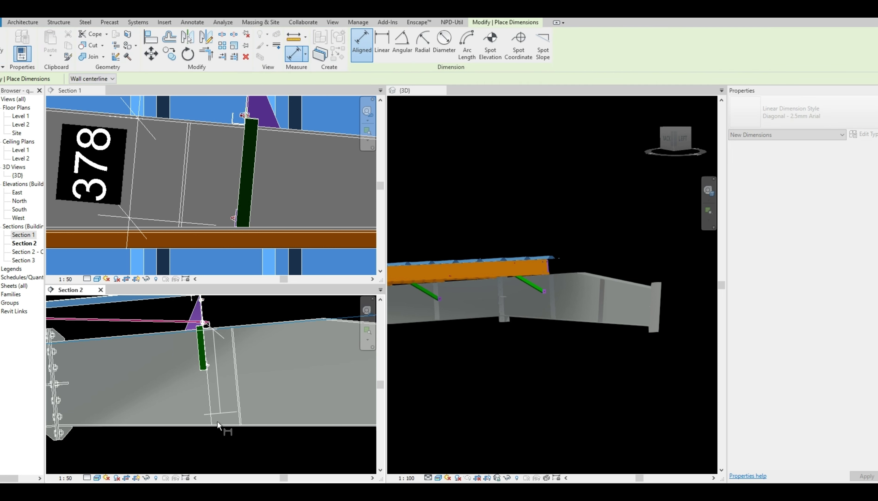
pyautogui.click(212, 425)
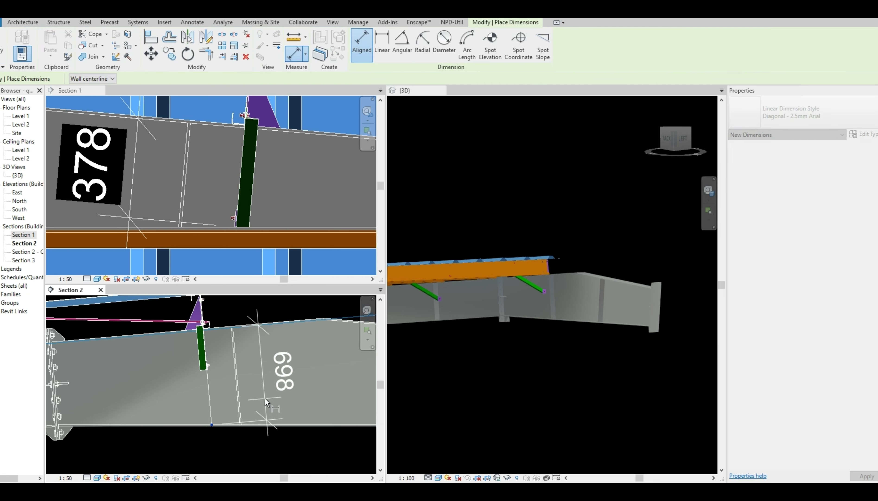
pyautogui.click(266, 402)
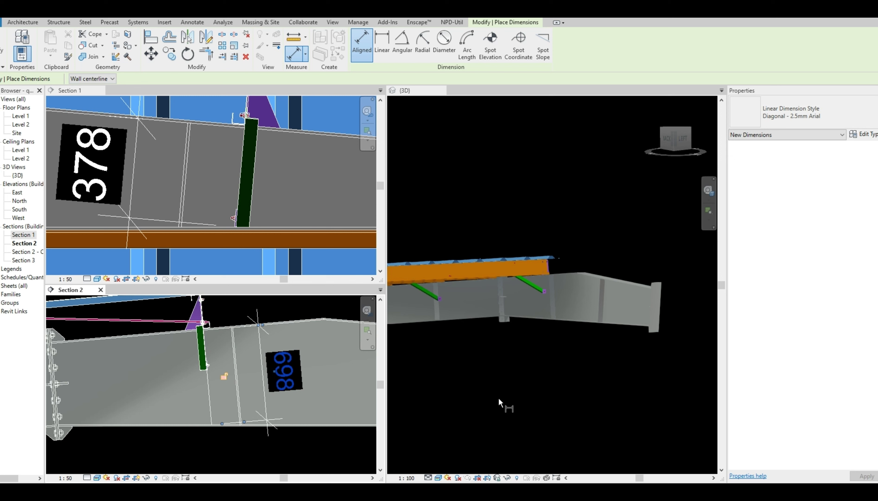
pyautogui.press('Escape')
pyautogui.press('Escape')
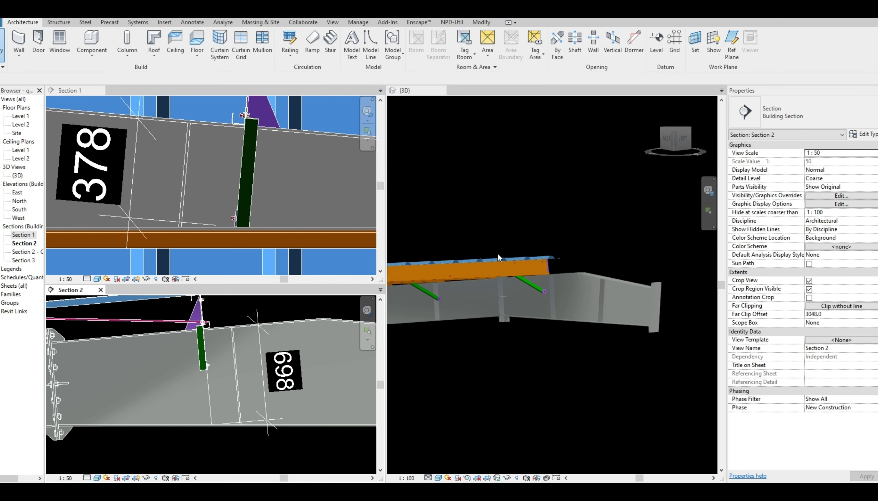
# In the roof cover's type properties, set H_WebBeam_Stay1_Head to 698
pyautogui.click(495, 267)
pyautogui.click(495, 261)
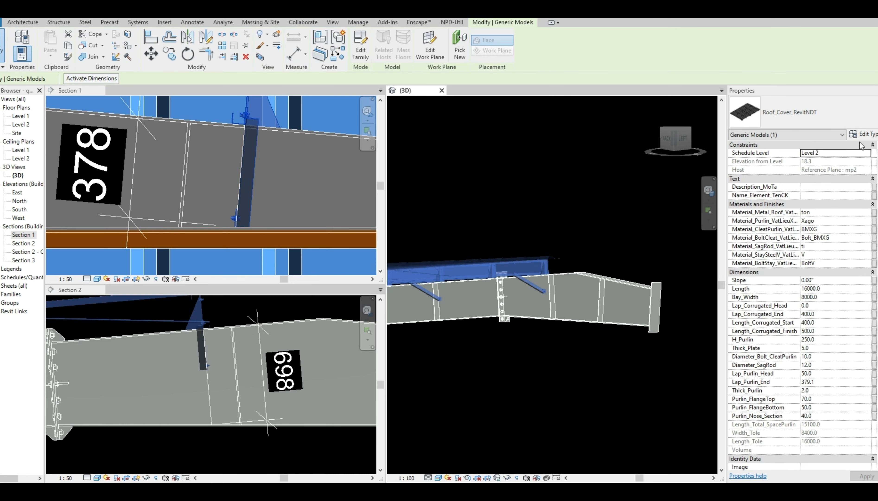
pyautogui.click(866, 135)
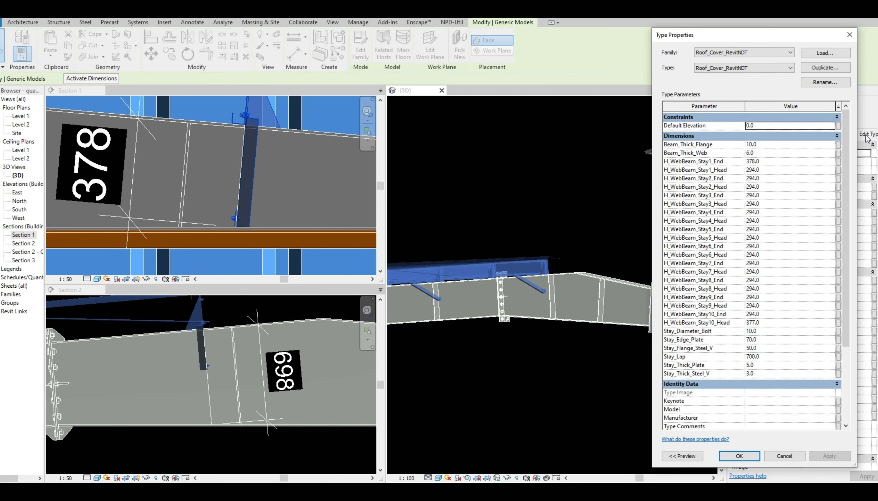
pyautogui.click(778, 170)
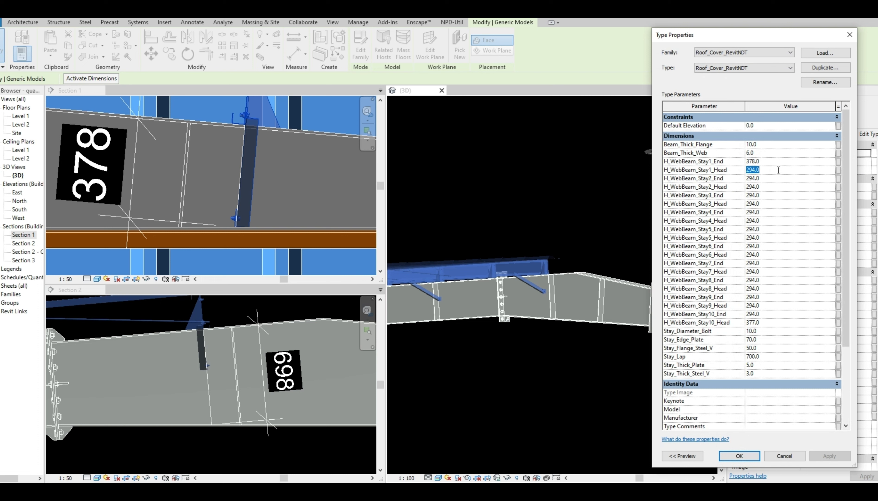
pyautogui.write('698')
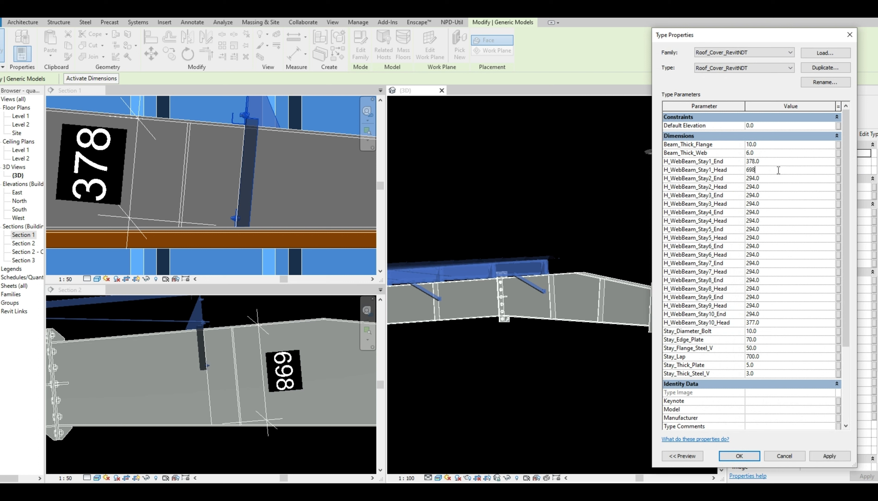
pyautogui.click(739, 457)
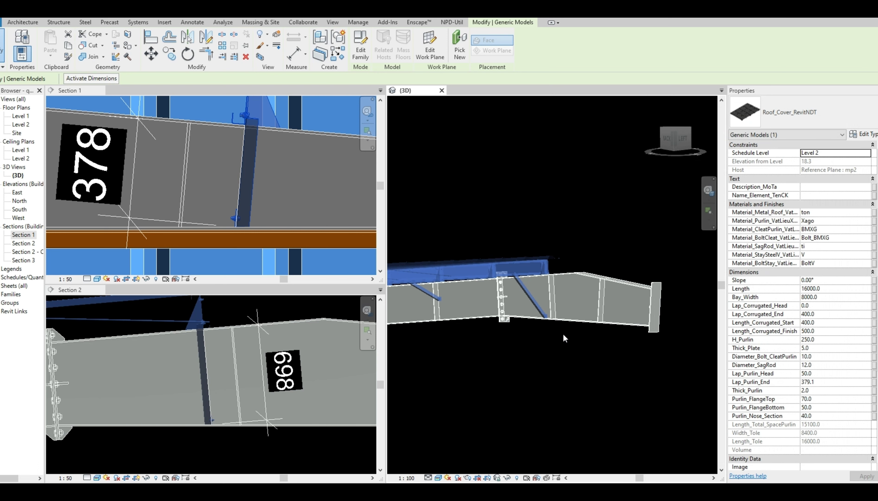
# Examine the head-side stay's connection at the beam's bottom flange and the remaining stays across the 3D model
pyautogui.scroll(5, 547, 326)
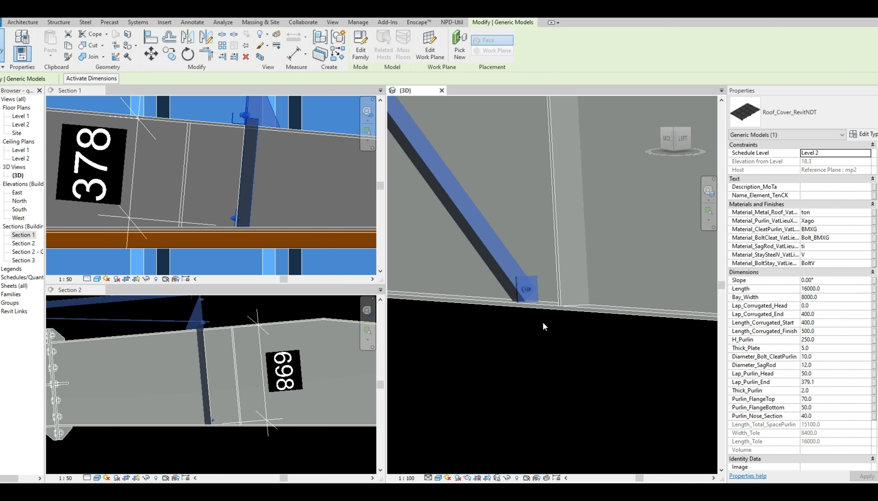
pyautogui.click(543, 323)
pyautogui.scroll(-4, 587, 382)
pyautogui.scroll(-2, 587, 382)
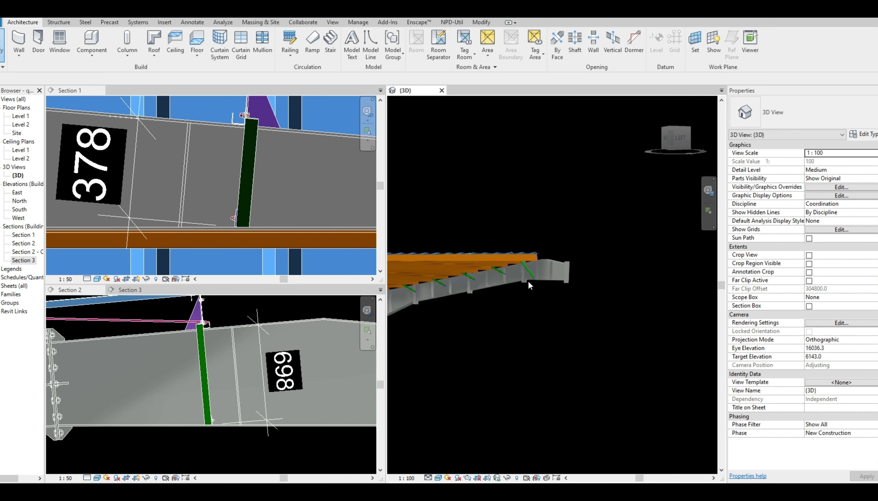
pyautogui.keyDown('shift'); pyautogui.moveTo(519, 288); pyautogui.dragTo(609, 352, button='middle'); pyautogui.keyUp('shift')
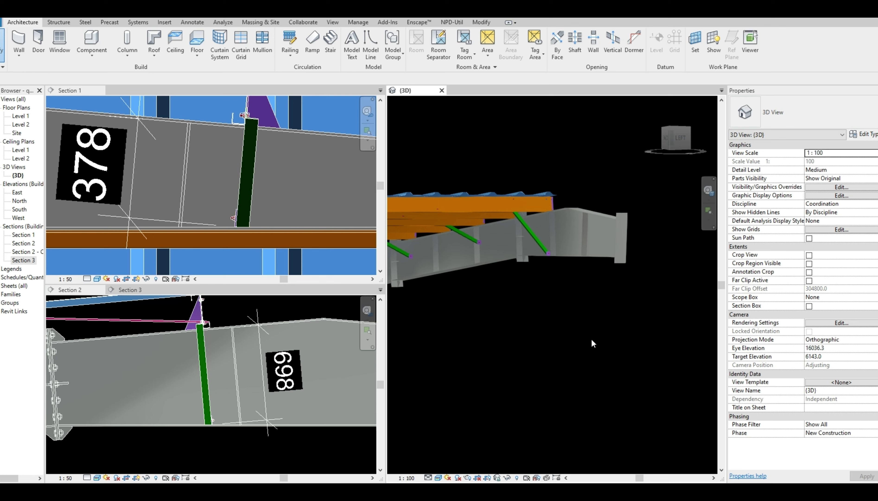
pyautogui.keyDown('shift'); pyautogui.moveTo(591, 340); pyautogui.dragTo(685, 364, button='middle'); pyautogui.keyUp('shift')
pyautogui.scroll(5, 561, 321)
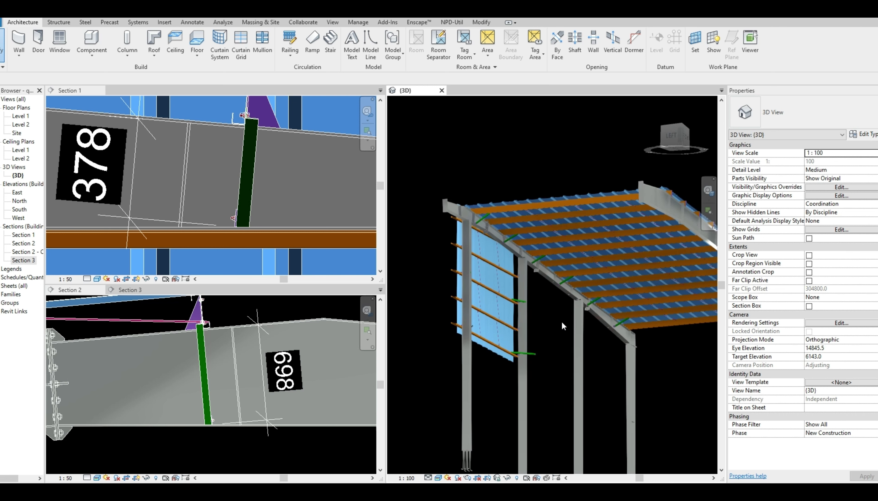
pyautogui.scroll(-8, 561, 323)
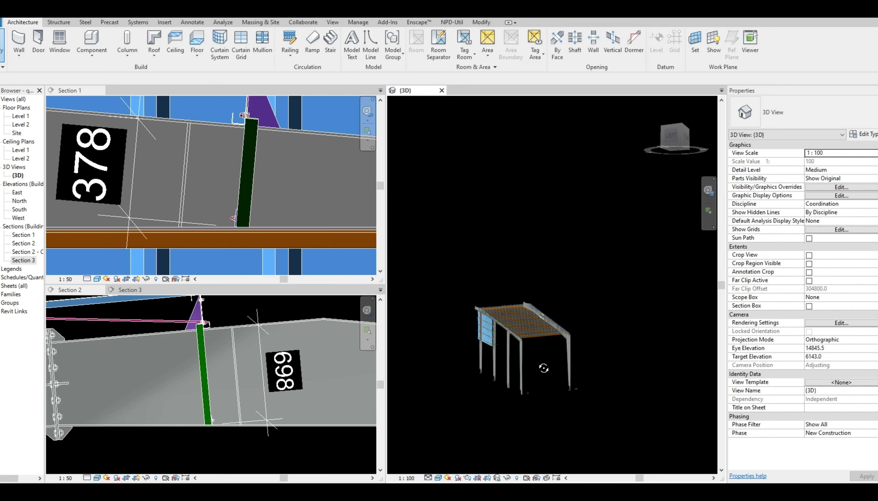
pyautogui.moveTo(539, 375)
pyautogui.keyDown('shift'); pyautogui.mouseDown(button='middle')
pyautogui.moveTo(545, 388)
pyautogui.moveTo(534, 387)
pyautogui.mouseUp(button='middle'); pyautogui.keyUp('shift')
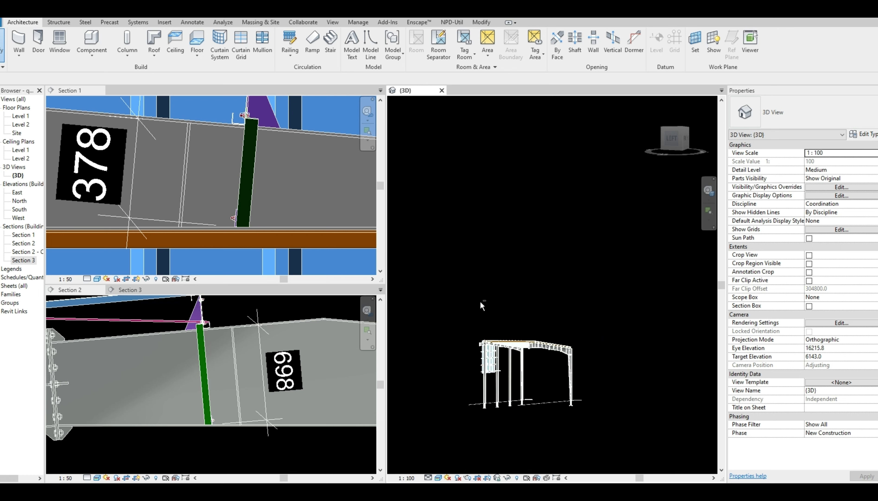
# With Section 3 showing the stay, set Stay_Lap to 900 in the roof cover's type properties
pyautogui.keyDown('shift'); pyautogui.moveTo(481, 304); pyautogui.dragTo(539, 332, button='middle'); pyautogui.keyUp('shift')
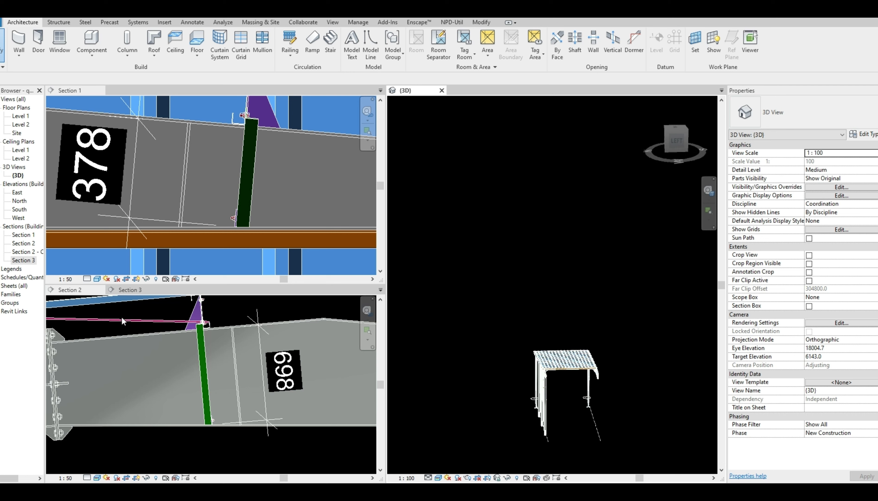
pyautogui.click(124, 291)
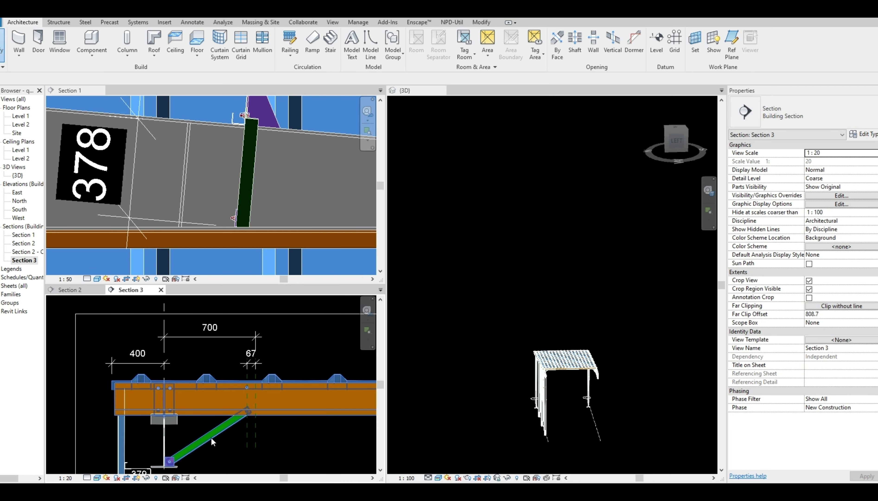
pyautogui.click(588, 364)
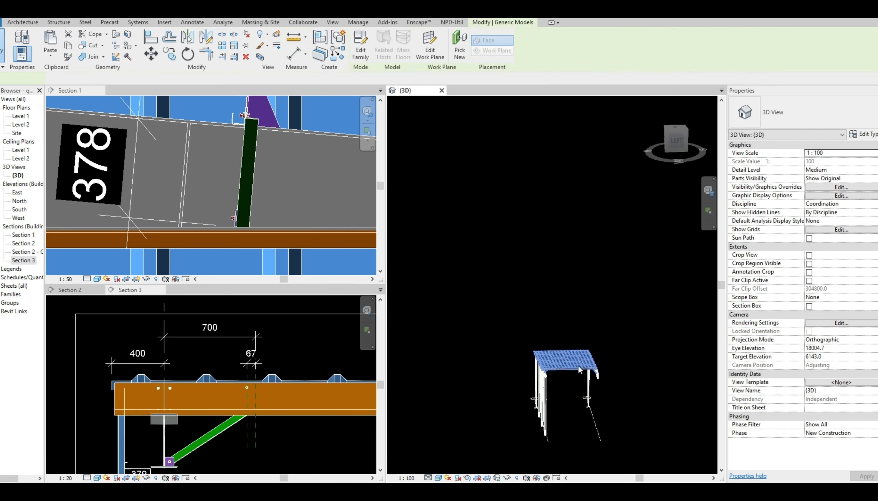
pyautogui.click(867, 134)
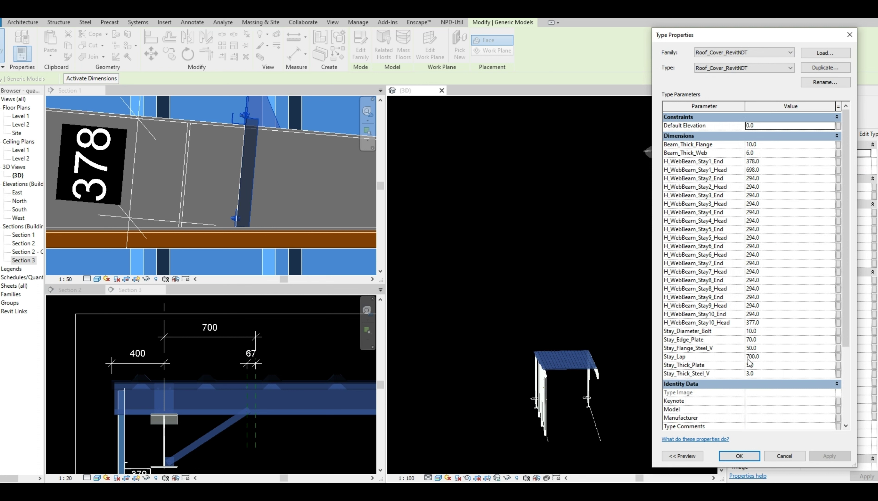
pyautogui.click(762, 357)
pyautogui.doubleClick(762, 357)
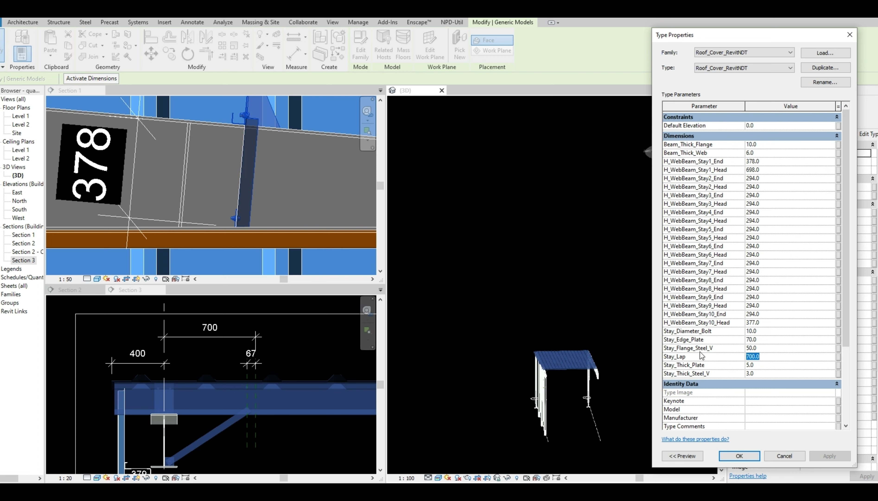
pyautogui.write('900')
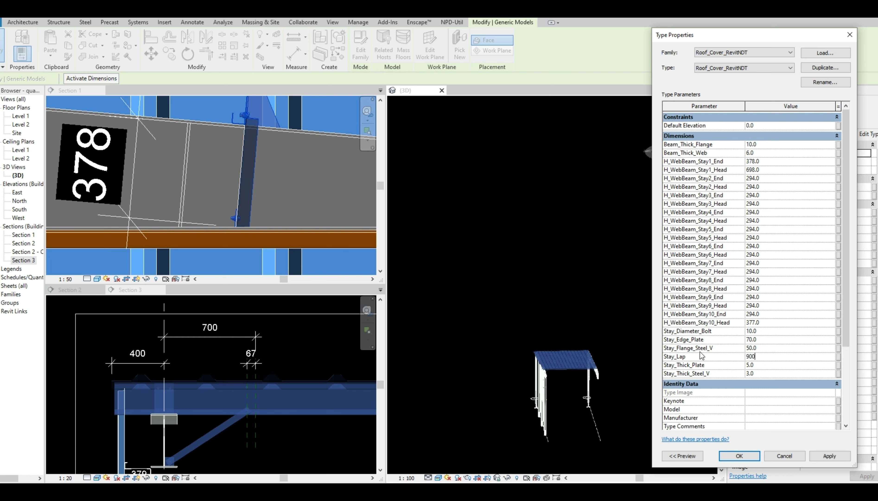
pyautogui.click(738, 456)
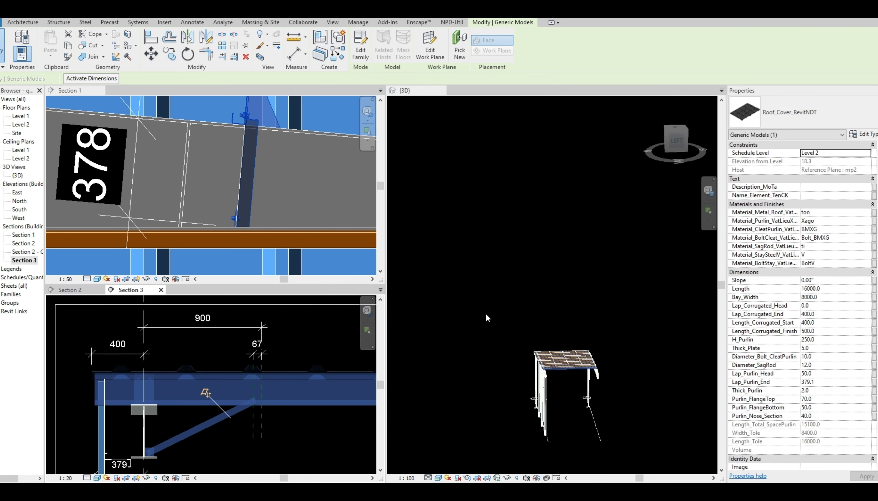
pyautogui.click(339, 439)
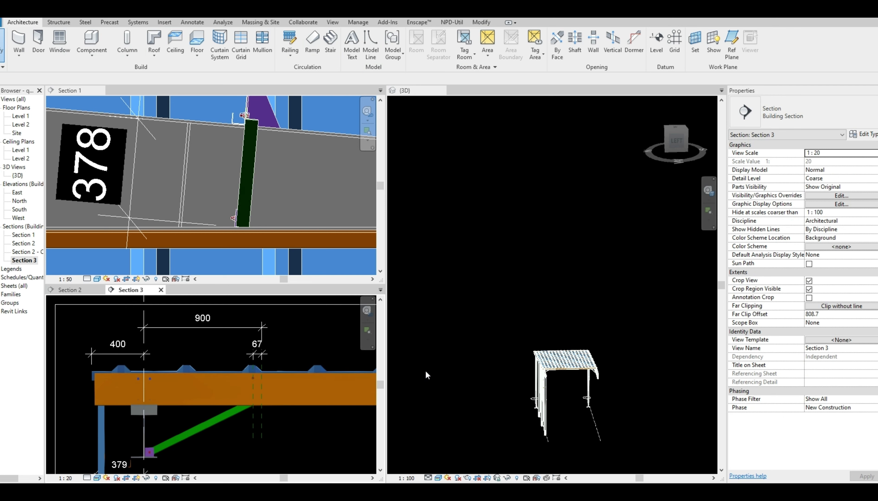
# Review the roof cover's beam web and stay dimensions in its type properties without changing them
pyautogui.click(465, 358)
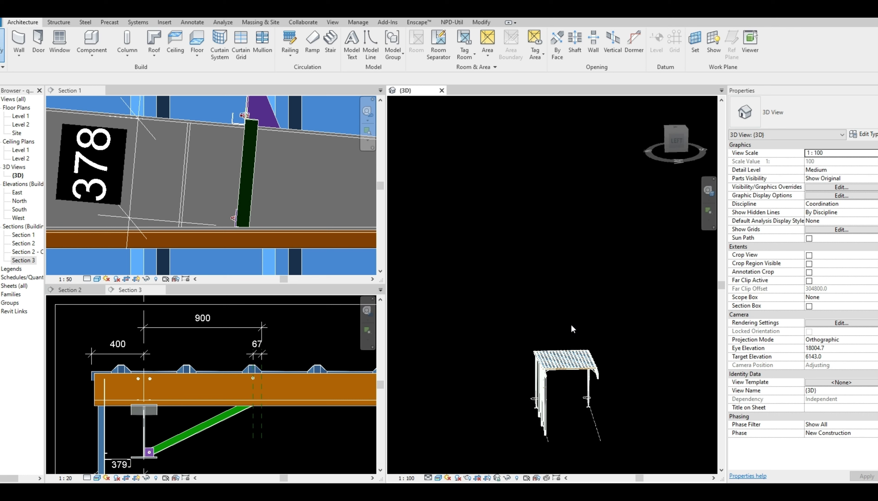
pyautogui.click(568, 363)
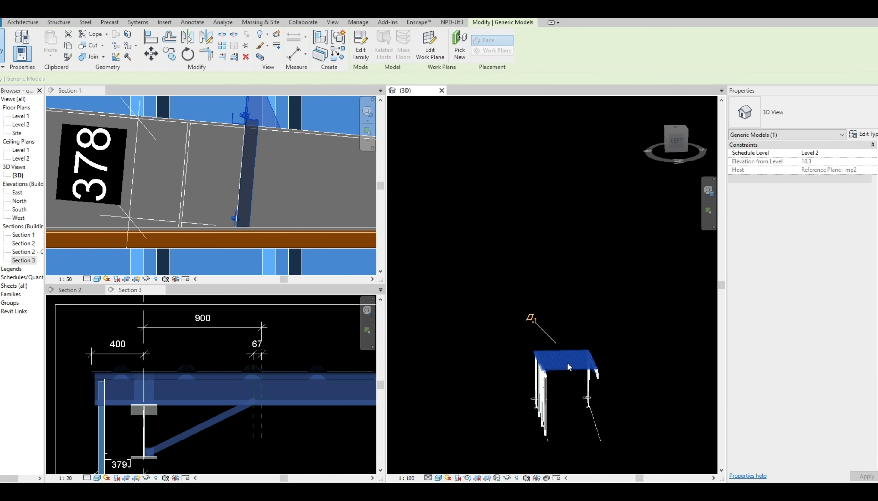
pyautogui.click(865, 135)
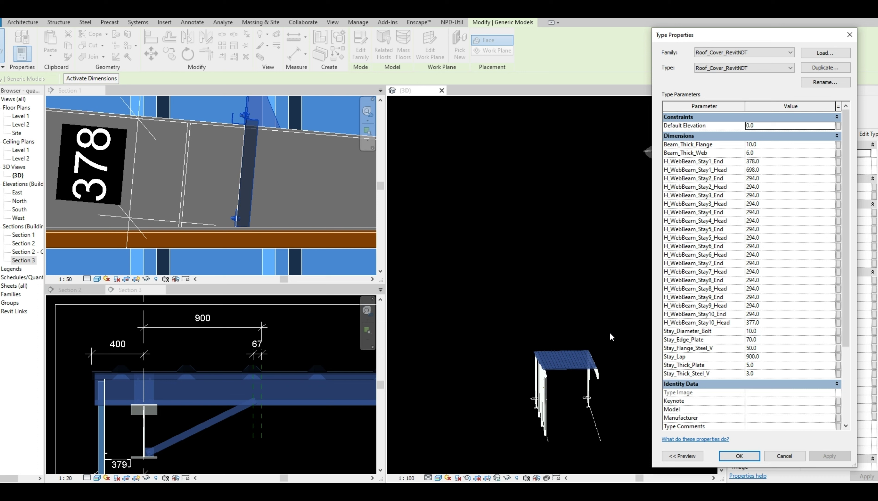
pyautogui.click(795, 456)
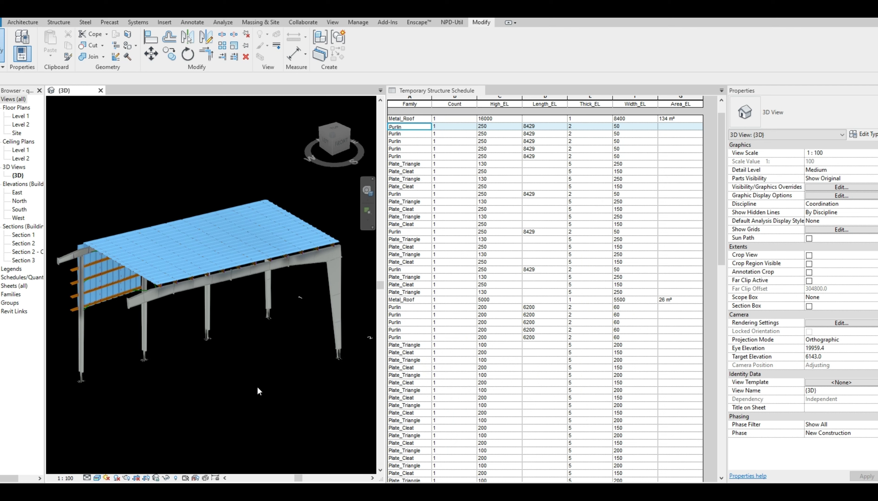
# Examine the roof and wall covers with their purlins and frames from above and below in the 3D view
pyautogui.keyDown('shift'); pyautogui.moveTo(254, 388); pyautogui.dragTo(235, 319, button='middle'); pyautogui.keyUp('shift')
pyautogui.scroll(7, 328, 247)
pyautogui.scroll(-5, 270, 249)
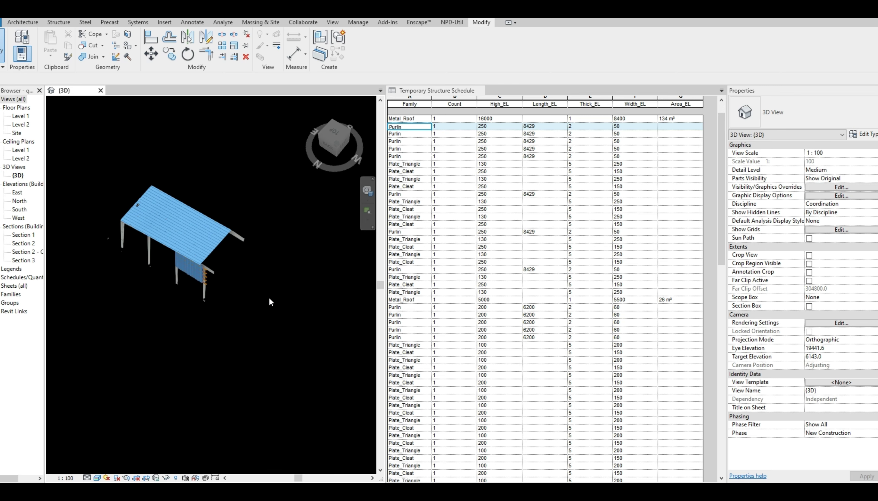
pyautogui.keyDown('shift'); pyautogui.moveTo(271, 249); pyautogui.dragTo(218, 267, button='middle'); pyautogui.keyUp('shift')
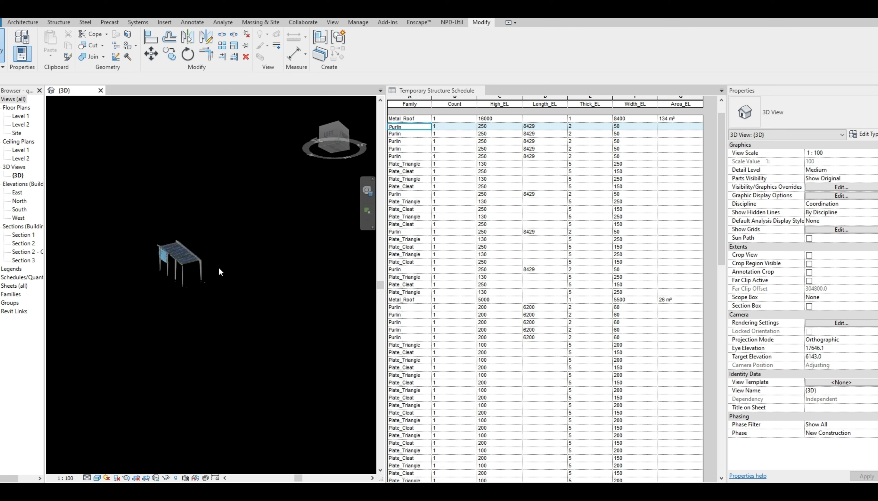
pyautogui.scroll(3, 218, 267)
pyautogui.scroll(4, 137, 221)
pyautogui.scroll(-4, 304, 264)
pyautogui.scroll(3, 145, 224)
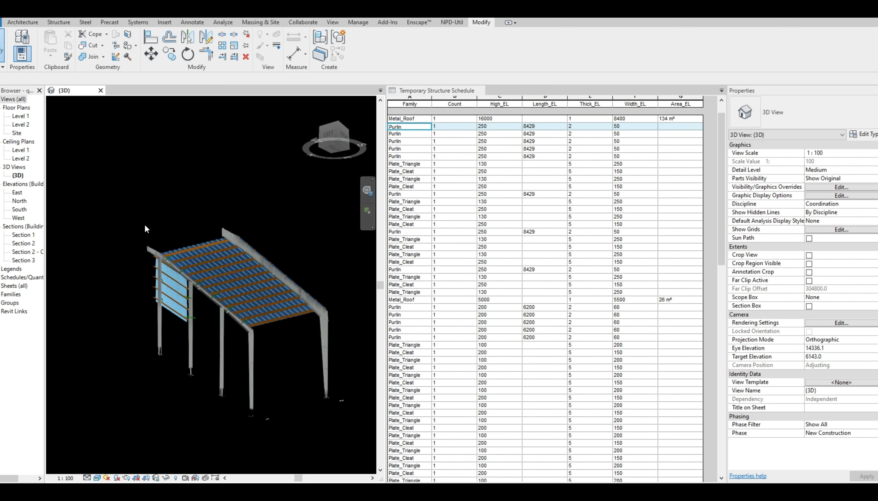
pyautogui.scroll(-3, 116, 226)
pyautogui.scroll(1, 300, 284)
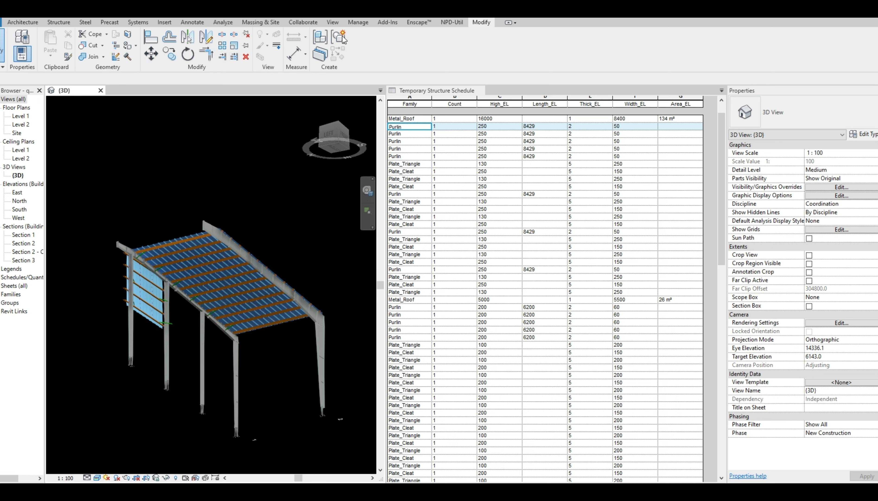
# Create a new building component schedule for the Temporary Structures category in the New Construction phase
pyautogui.click(334, 22)
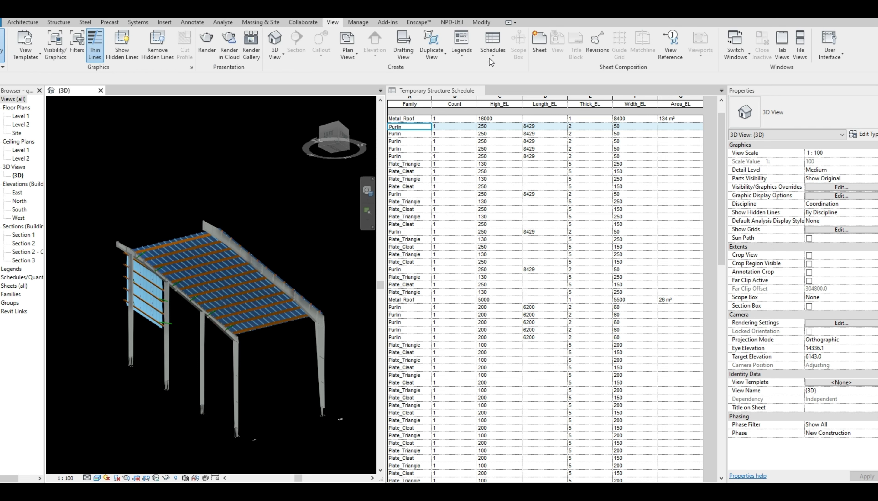
pyautogui.click(497, 55)
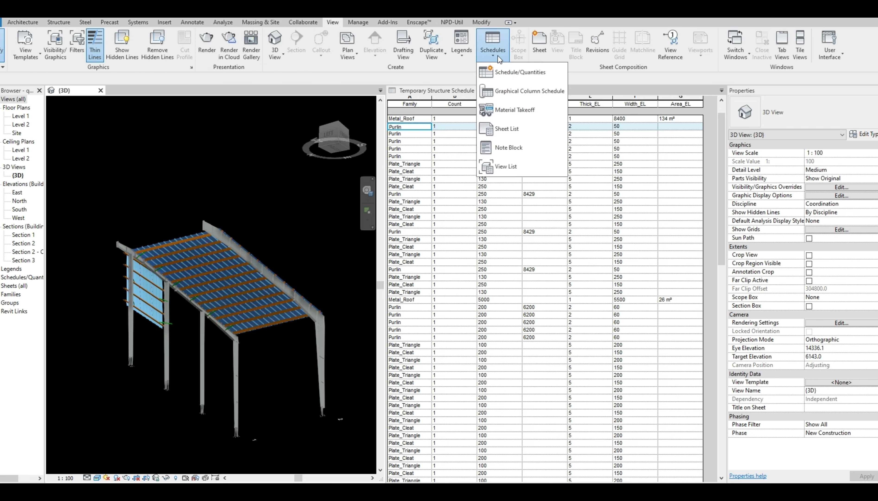
pyautogui.click(509, 73)
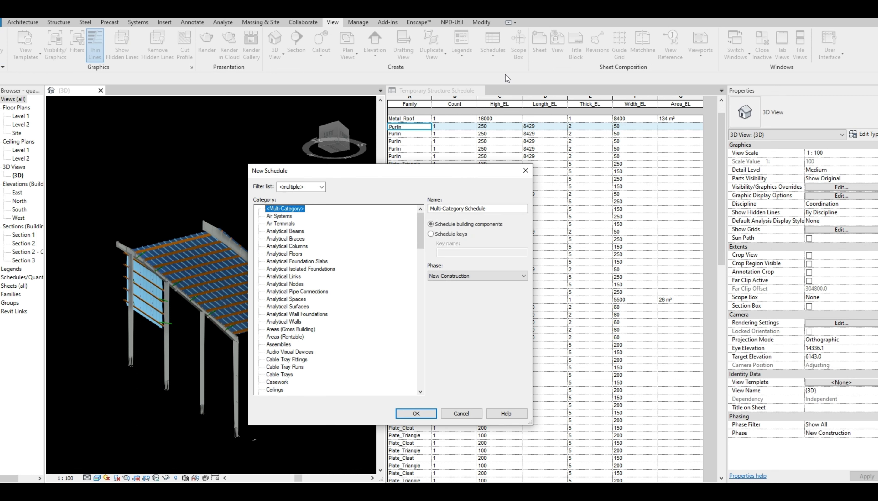
pyautogui.moveTo(421, 224); pyautogui.dragTo(368, 381)
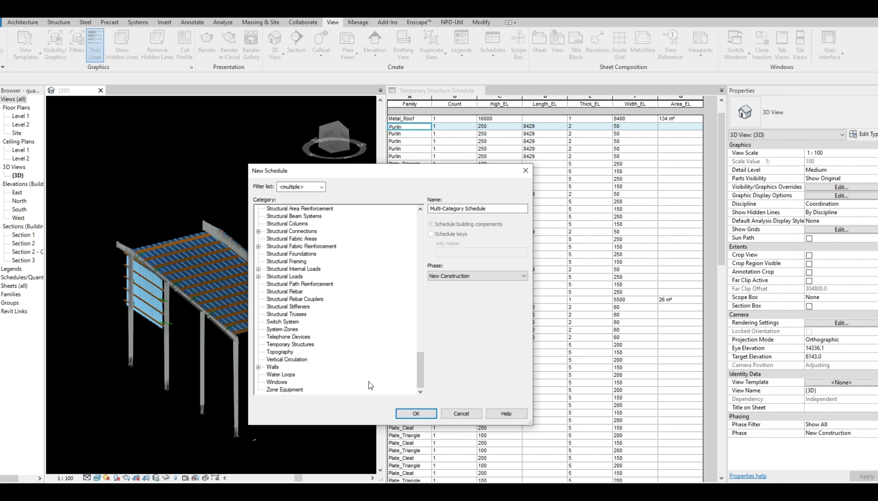
pyautogui.click(282, 344)
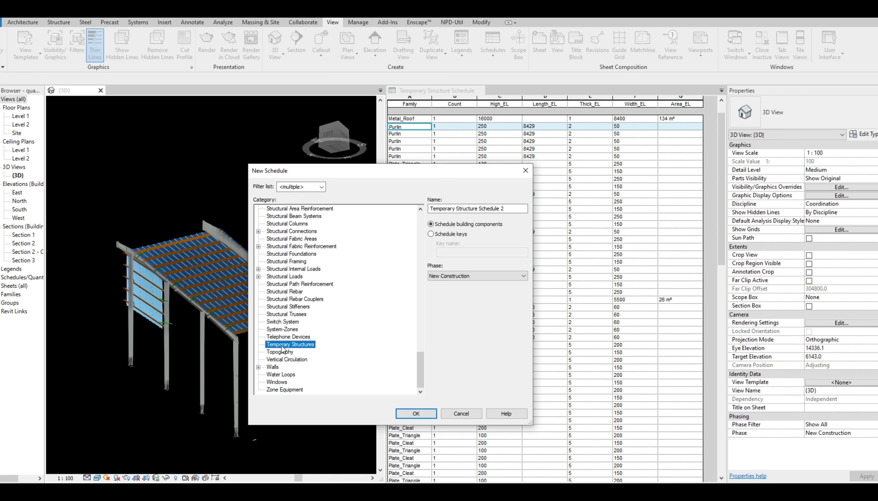
pyautogui.click(428, 412)
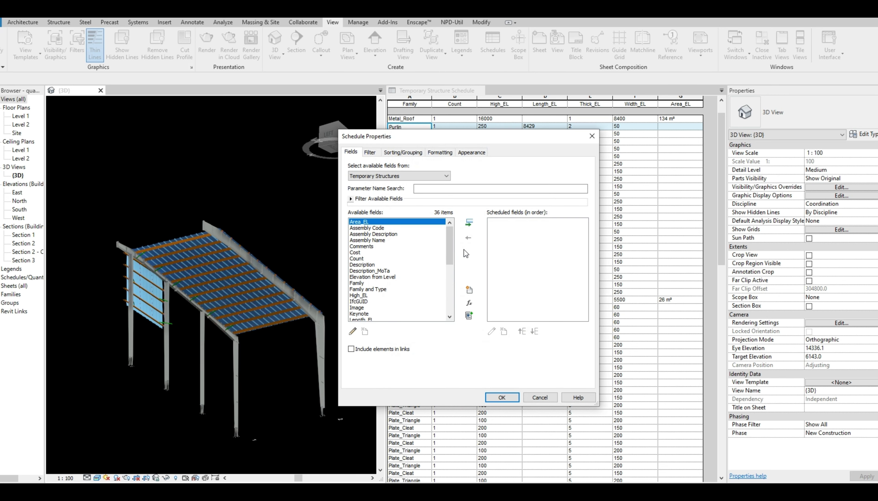
# Add the Family, Count, High_EL and Length_EL fields to the new schedule in that order
pyautogui.click(358, 283)
pyautogui.click(469, 223)
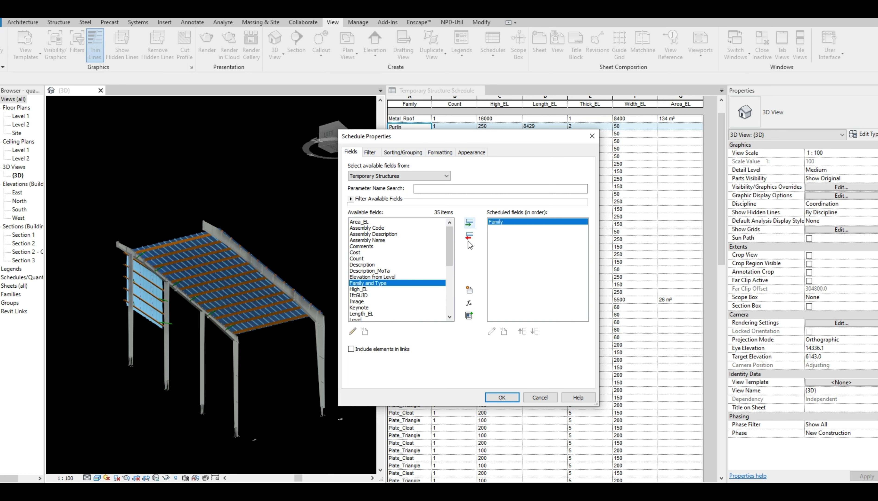
pyautogui.moveTo(449, 244); pyautogui.dragTo(451, 251)
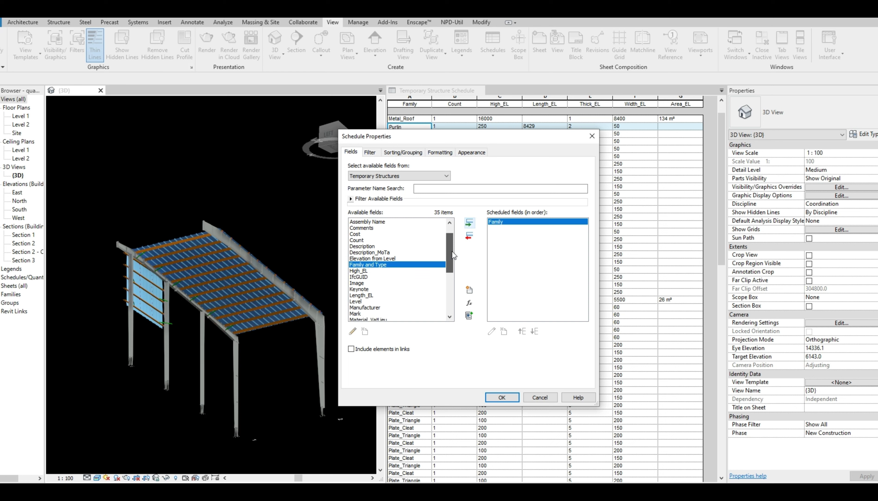
pyautogui.click(357, 240)
pyautogui.click(469, 223)
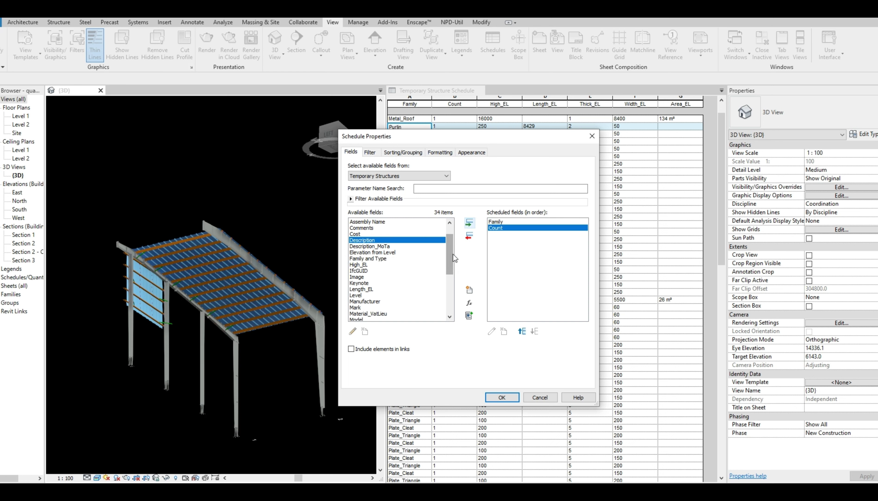
pyautogui.click(359, 264)
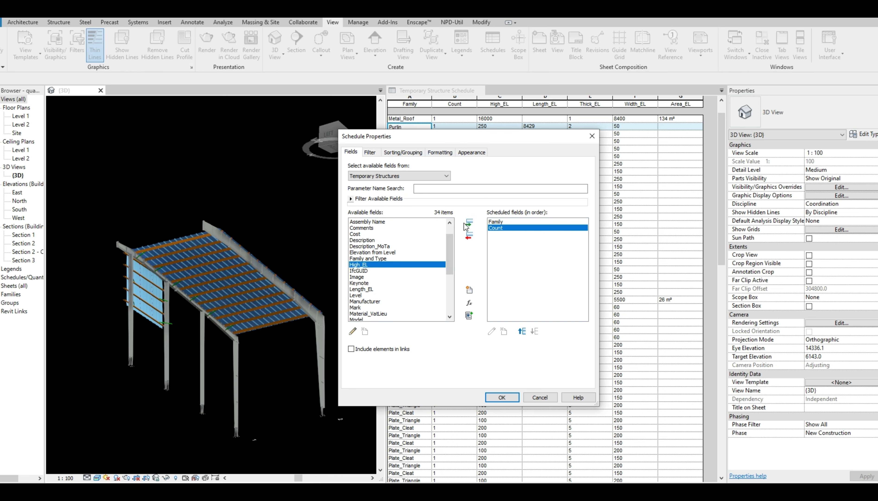
pyautogui.click(469, 223)
pyautogui.click(364, 283)
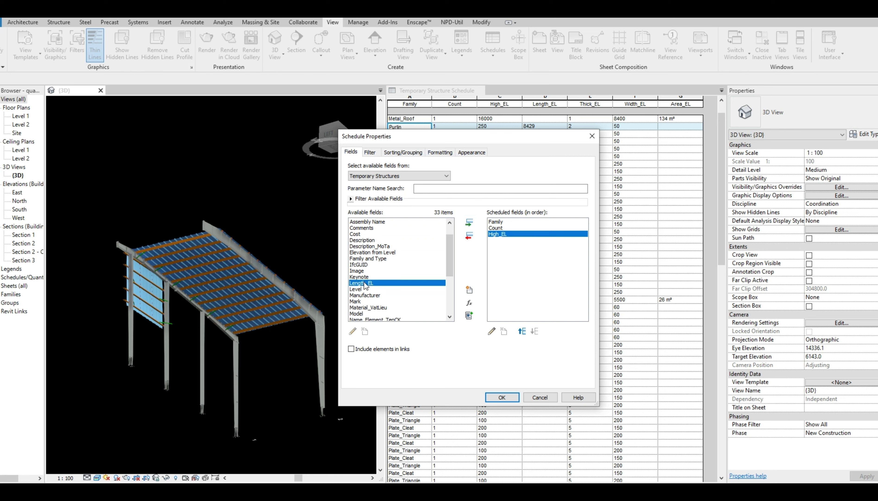
pyautogui.click(468, 222)
# Add Thick_EL, Width_EL and Area_EL as the remaining scheduled fields and generate the schedule
pyautogui.moveTo(449, 251); pyautogui.dragTo(450, 280)
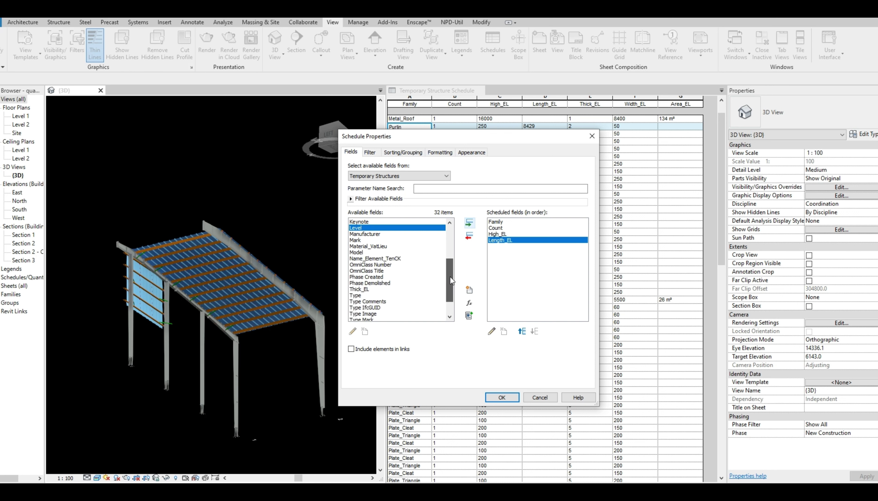
pyautogui.click(363, 289)
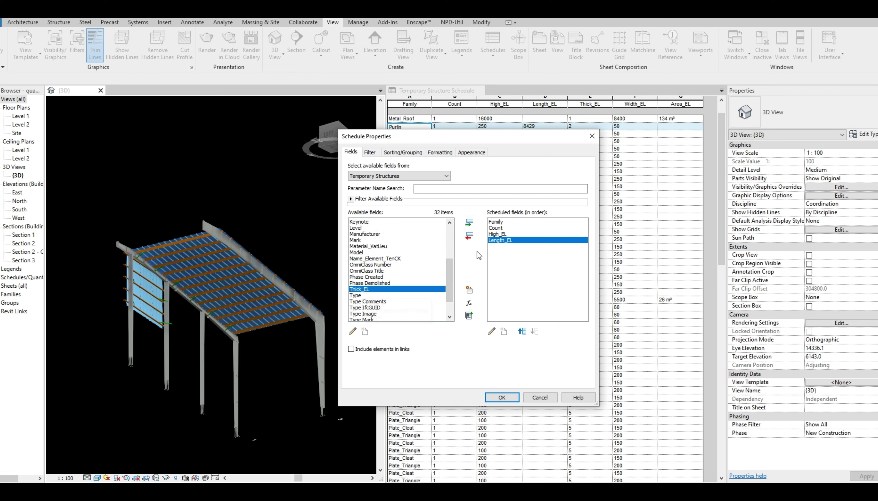
pyautogui.click(469, 222)
pyautogui.moveTo(450, 274); pyautogui.dragTo(451, 286)
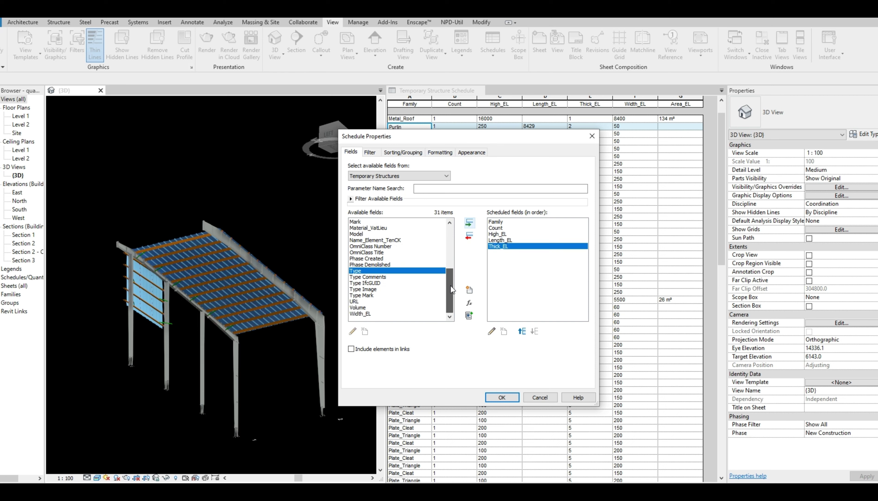
pyautogui.click(360, 313)
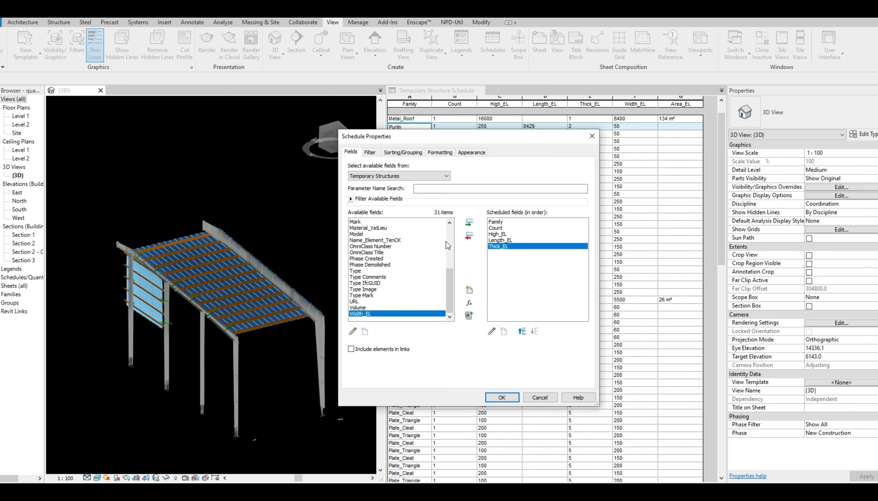
pyautogui.click(468, 223)
pyautogui.moveTo(449, 294); pyautogui.dragTo(397, 235)
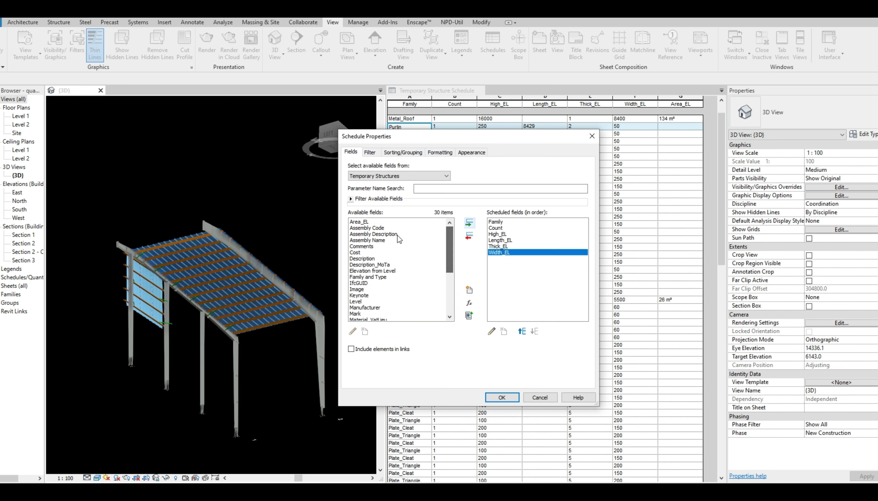
pyautogui.click(362, 223)
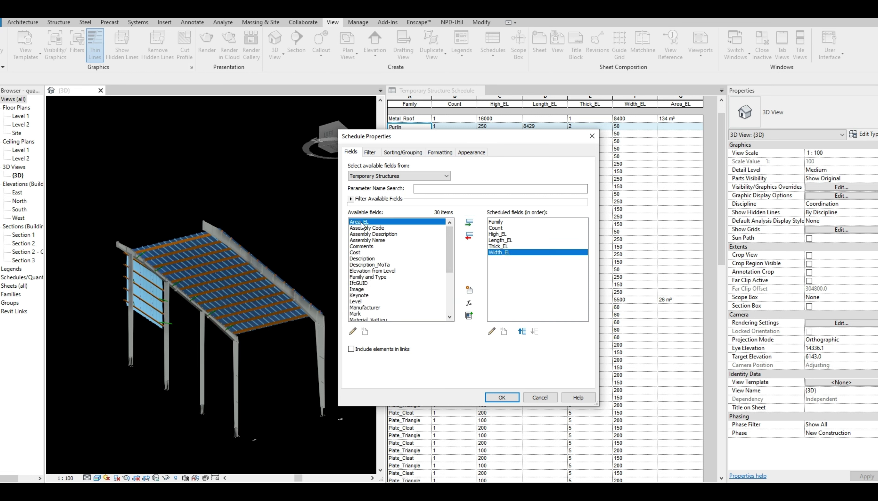
pyautogui.click(469, 222)
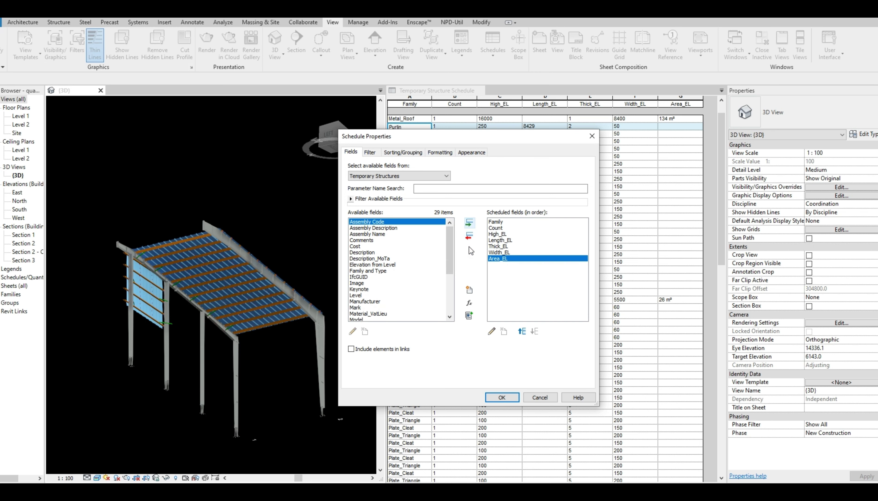
pyautogui.click(505, 398)
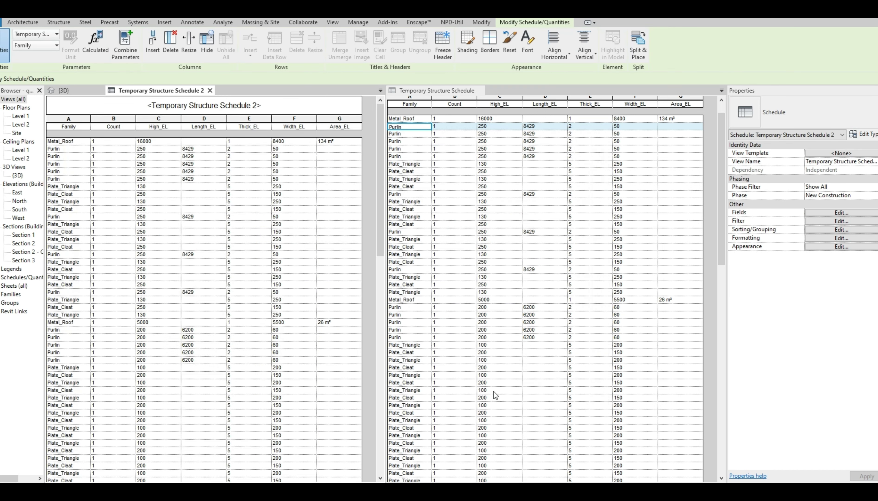
# Place Temporary Structure Schedule 2 beside the 3D view and filter it to rows whose Family equals Metal_Roof
pyautogui.moveTo(163, 90); pyautogui.dragTo(546, 174)
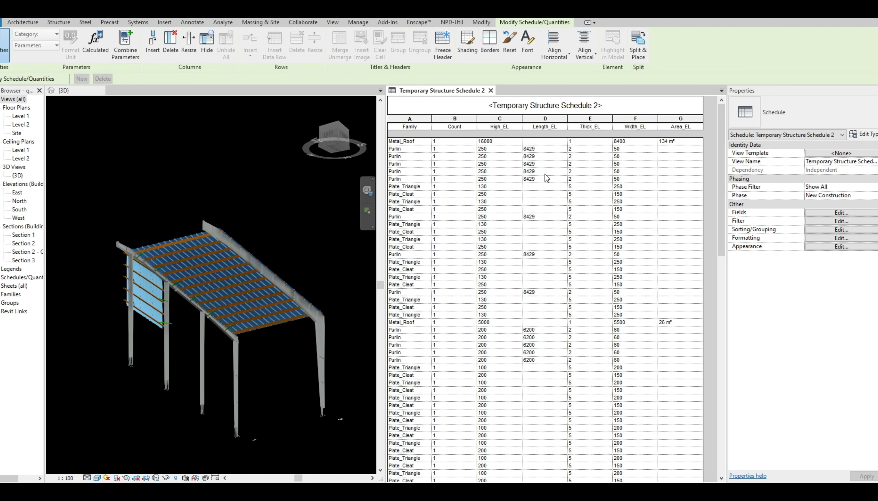
pyautogui.click(461, 142)
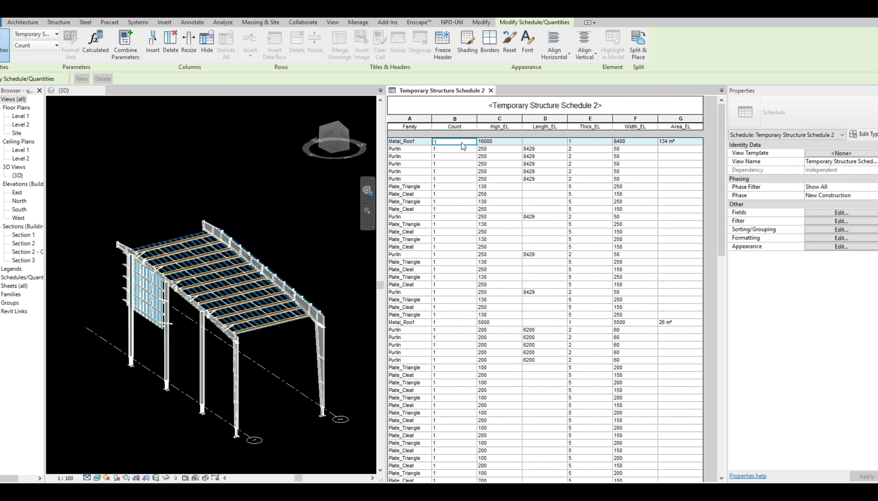
pyautogui.click(855, 215)
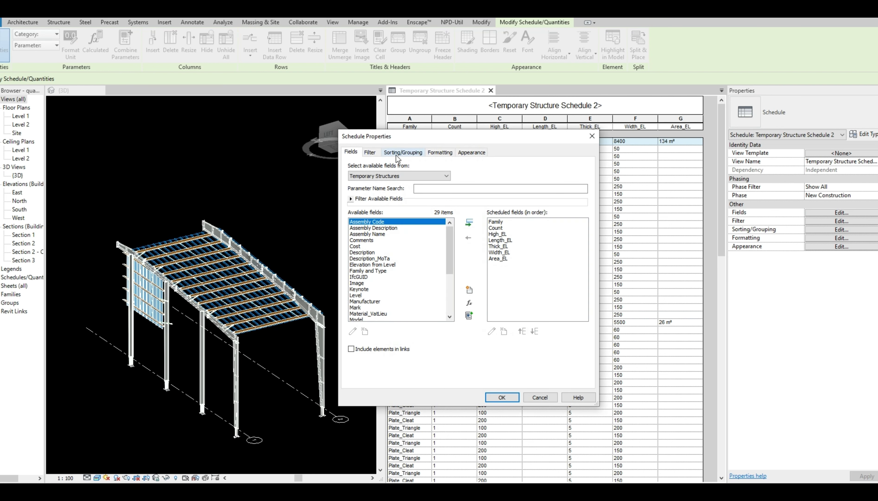
pyautogui.click(370, 152)
pyautogui.click(272, 213)
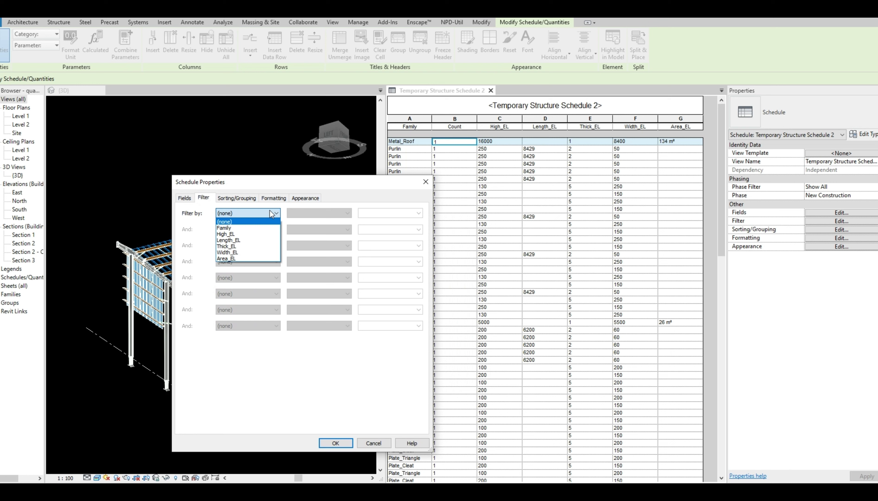
pyautogui.click(239, 228)
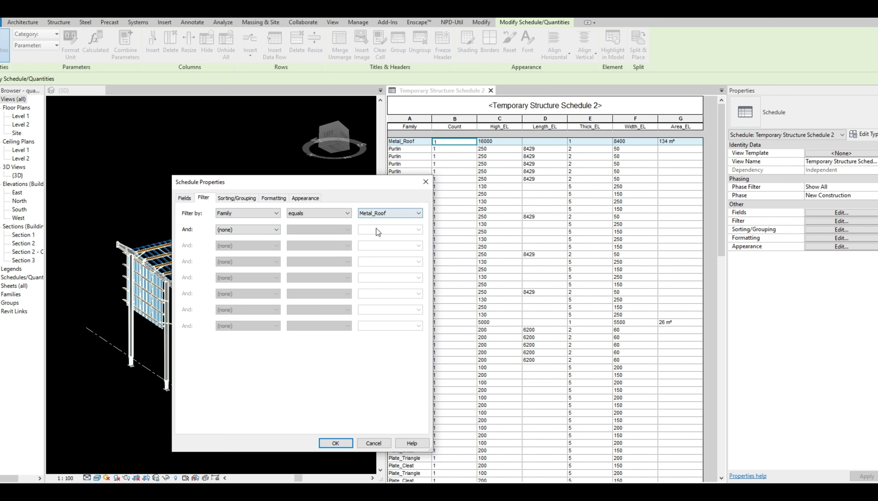
pyautogui.click(329, 444)
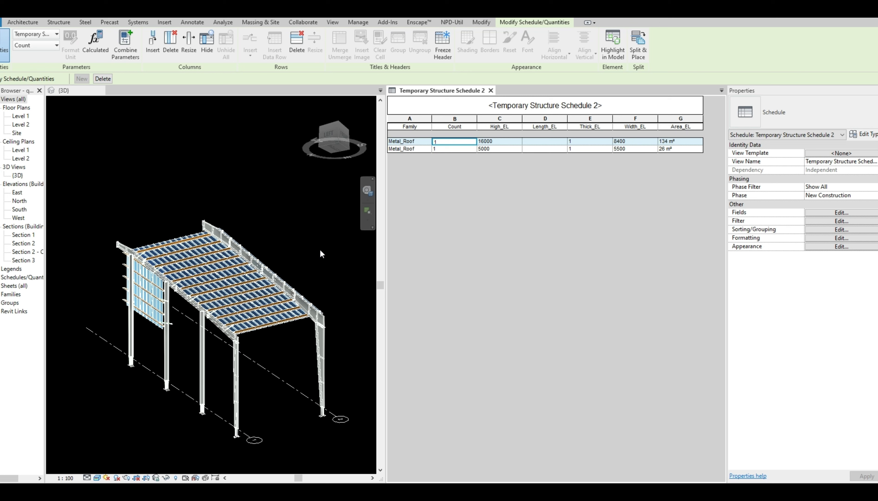
# Inspect the roof sheet's properties in the 3D view and return to Temporary Structure Schedule 2
pyautogui.scroll(2, 191, 316)
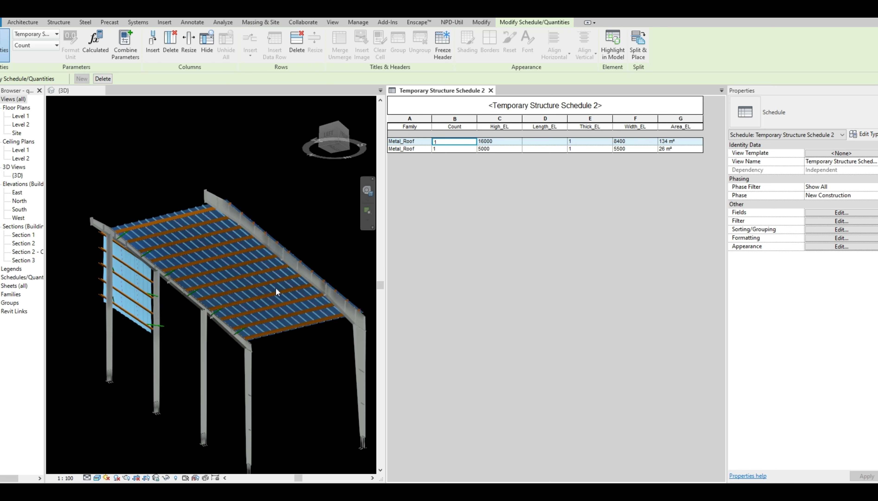
pyautogui.click(302, 196)
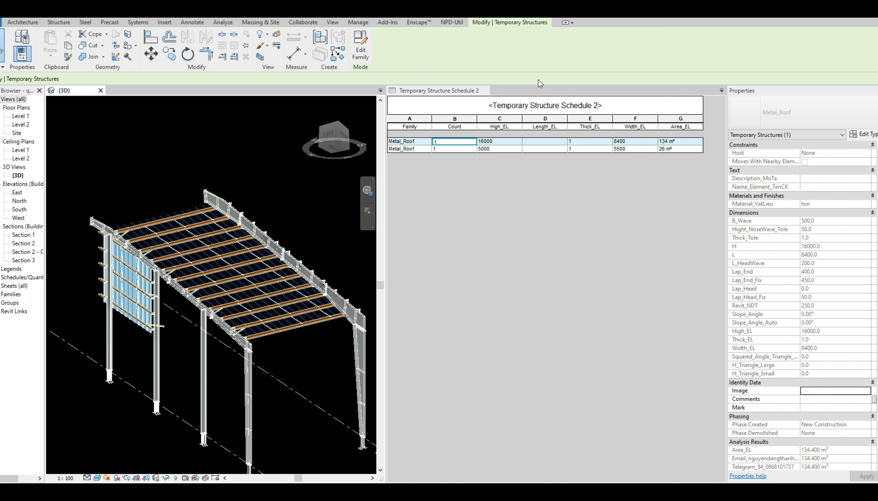
pyautogui.click(463, 90)
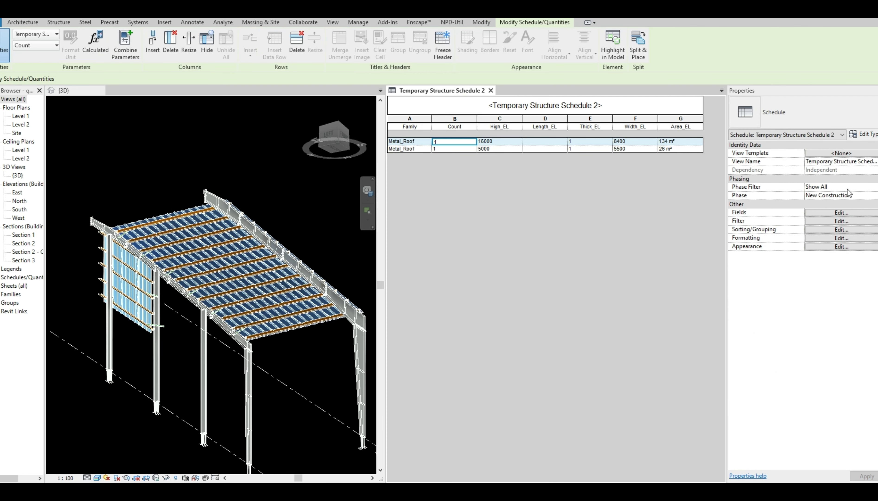
# Change the schedule's Family filter to Purlin so only the purlins are listed
pyautogui.click(842, 212)
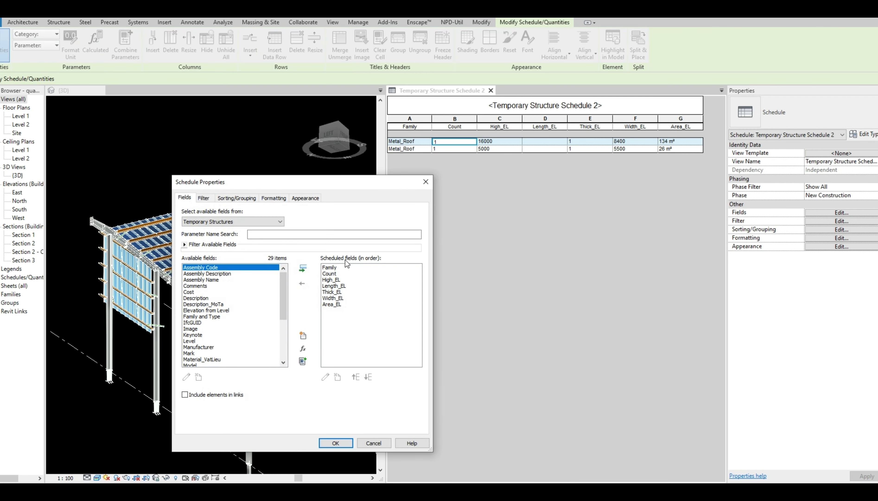
pyautogui.click(204, 198)
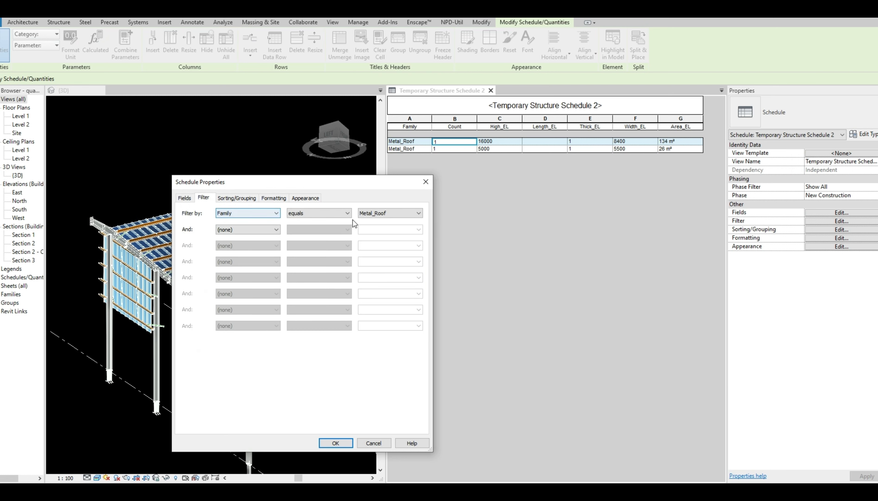
pyautogui.click(395, 213)
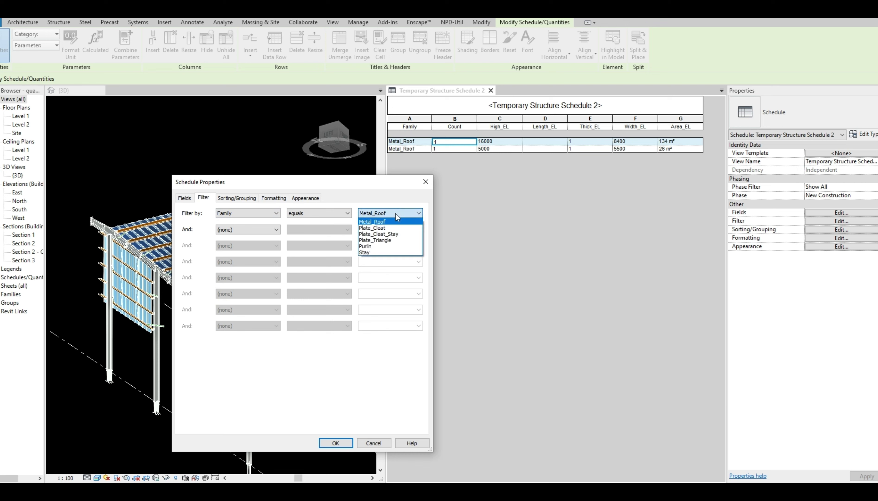
pyautogui.click(371, 246)
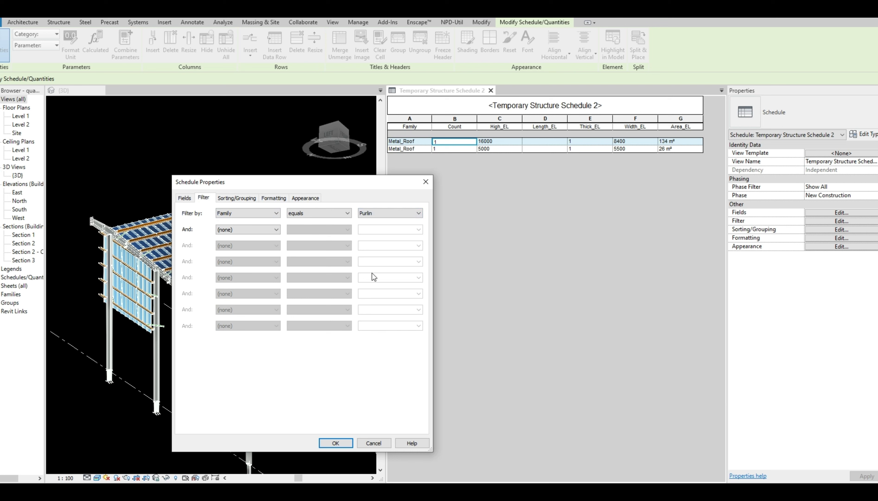
pyautogui.click(335, 442)
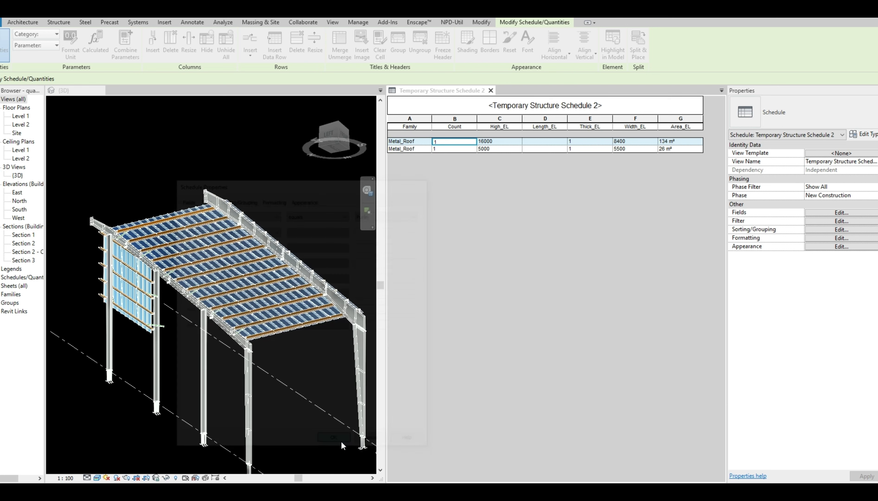
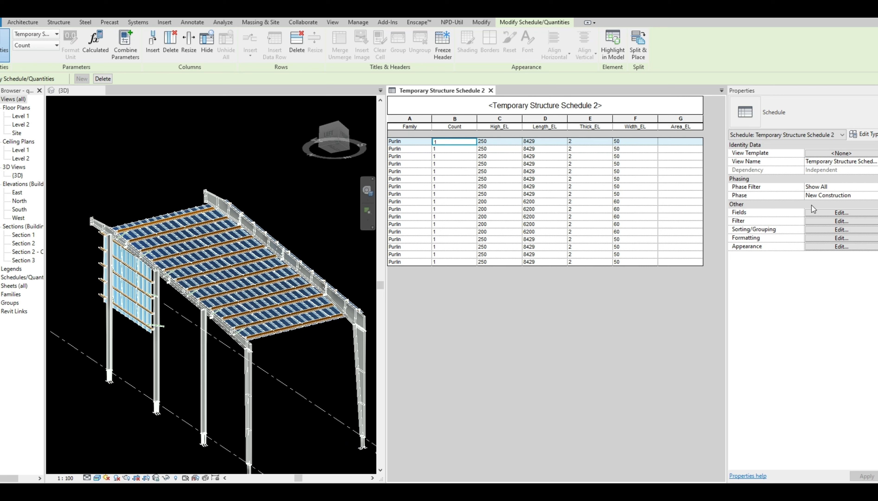
# Change the schedule's Family filter to Stay so only the stays are listed
pyautogui.click(821, 212)
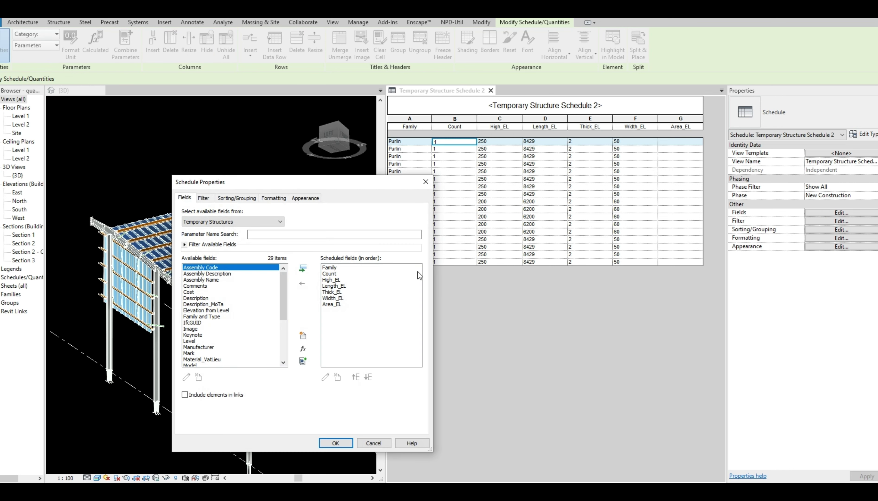
pyautogui.click(204, 198)
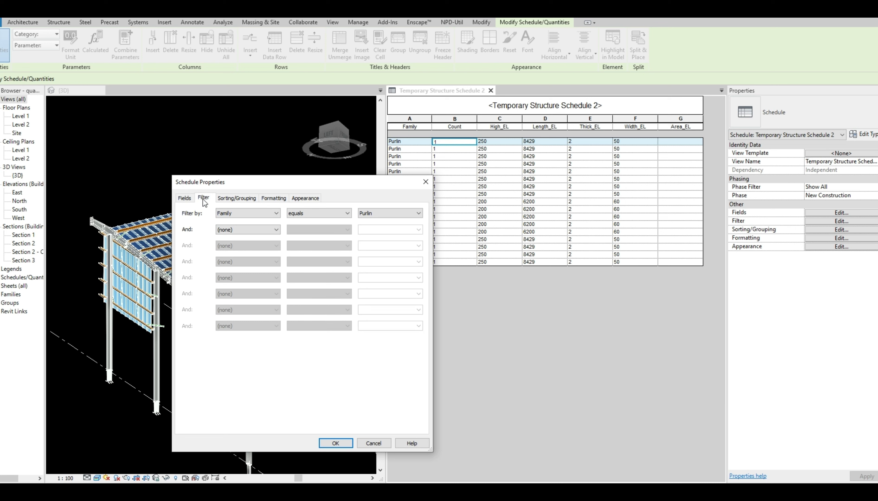
pyautogui.click(401, 211)
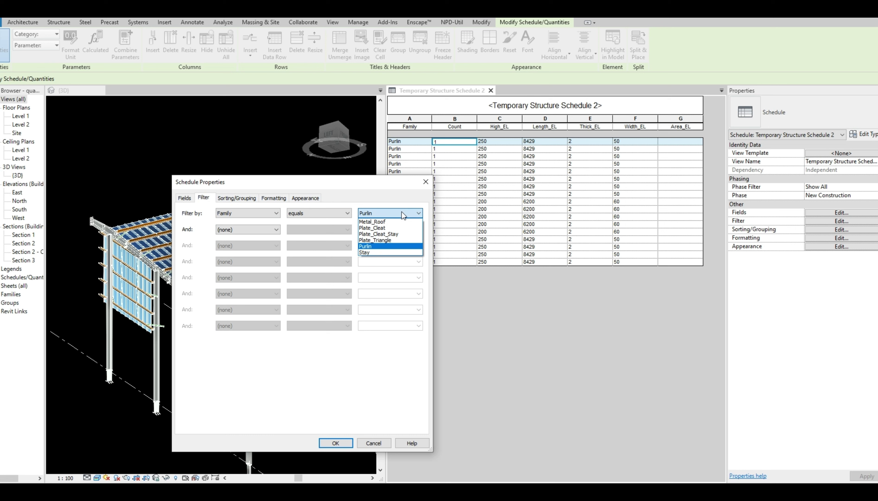
pyautogui.click(362, 252)
pyautogui.click(333, 442)
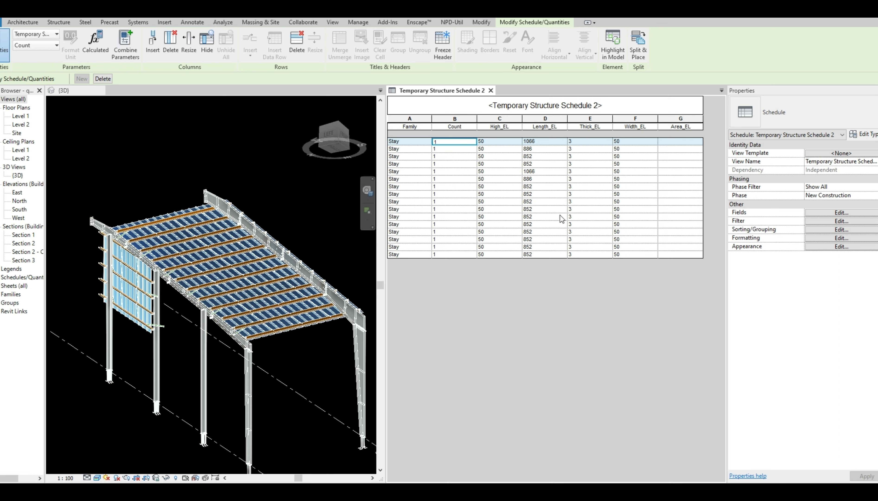
# Change the schedule's Family filter to Plate_Cleat so only the cleat plates are listed
pyautogui.click(819, 213)
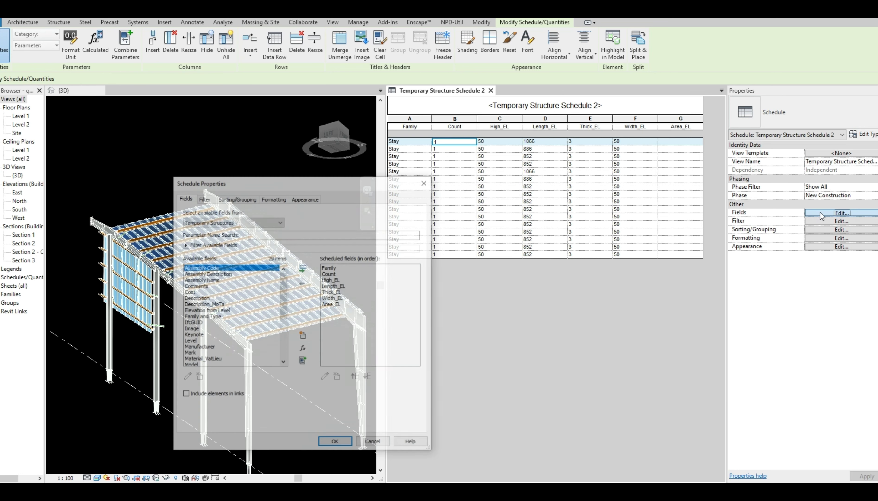
pyautogui.click(203, 198)
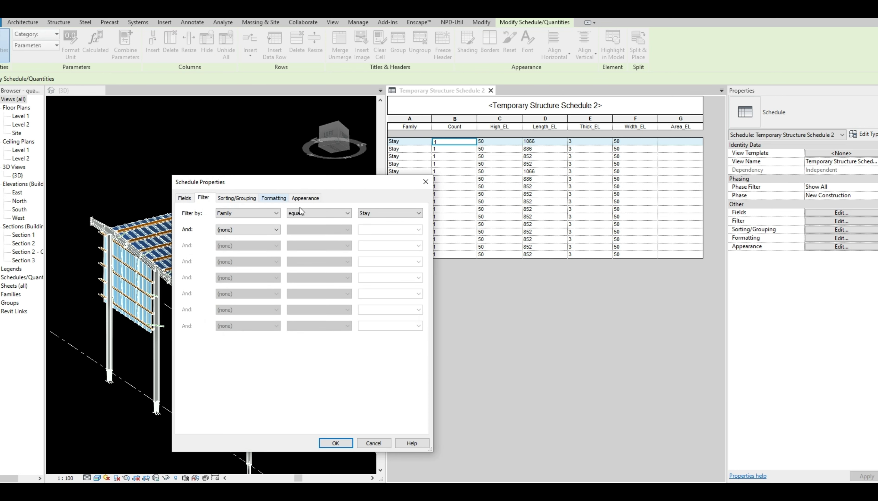
pyautogui.click(396, 214)
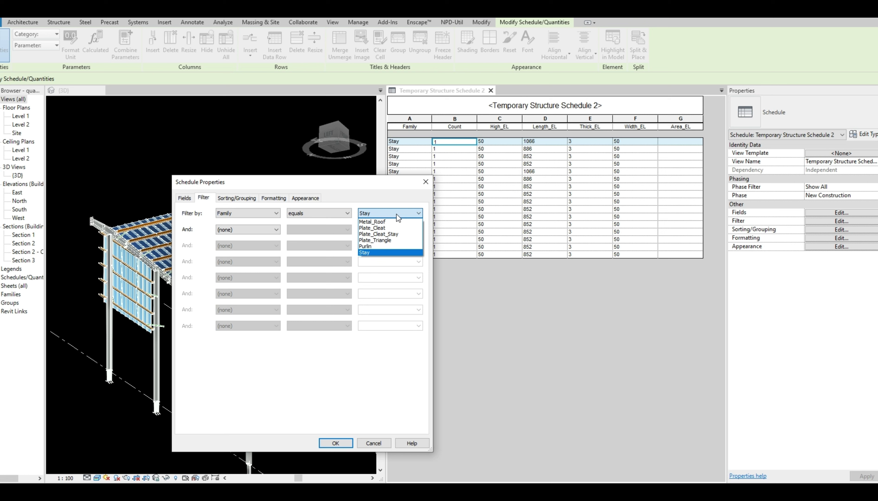
pyautogui.click(396, 228)
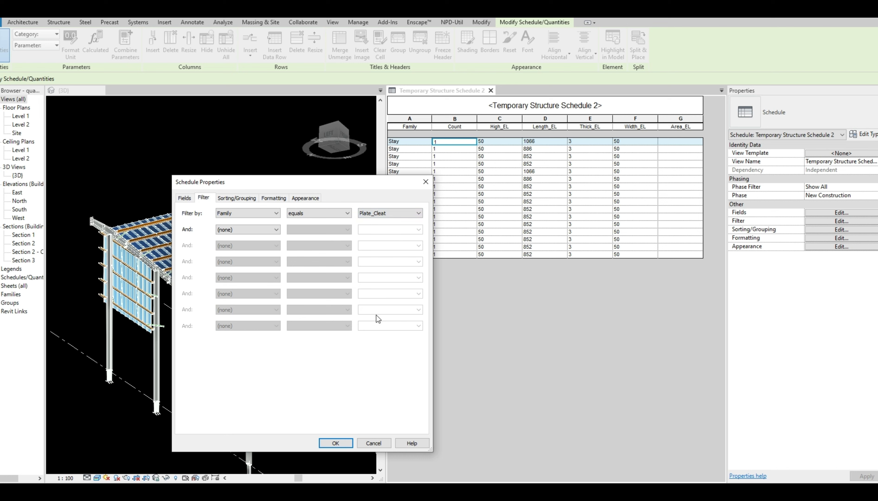
pyautogui.click(335, 442)
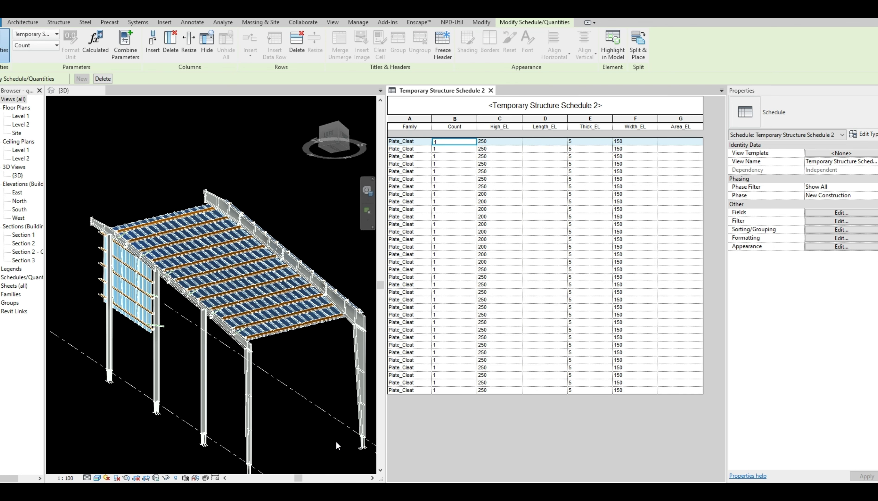
# Change the schedule's Family filter to Plate_Triangle so only the triangular plates are listed
pyautogui.click(838, 213)
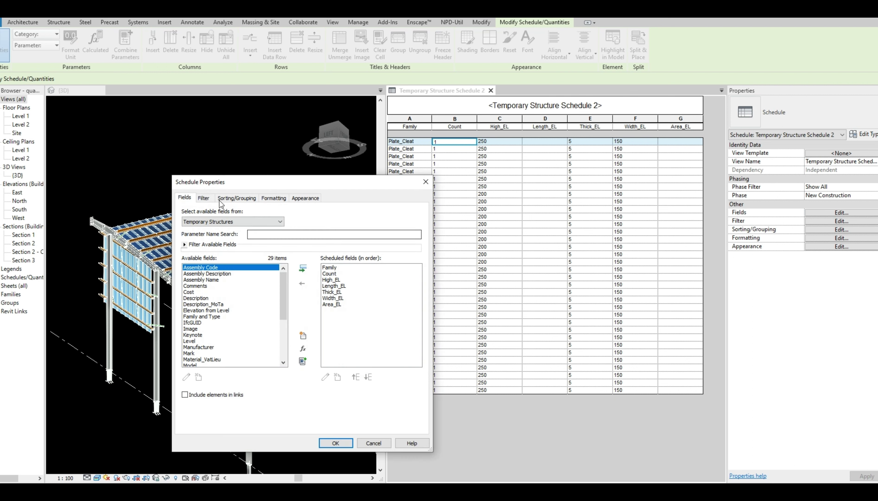
pyautogui.click(204, 198)
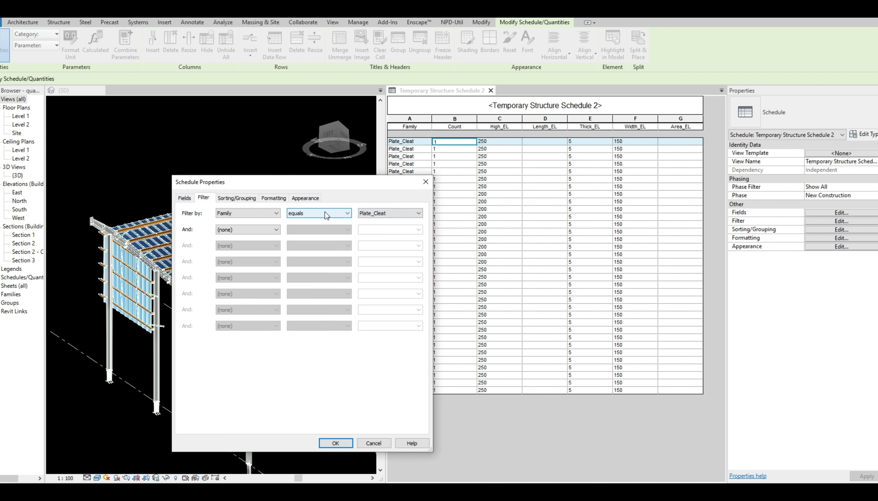
pyautogui.click(401, 214)
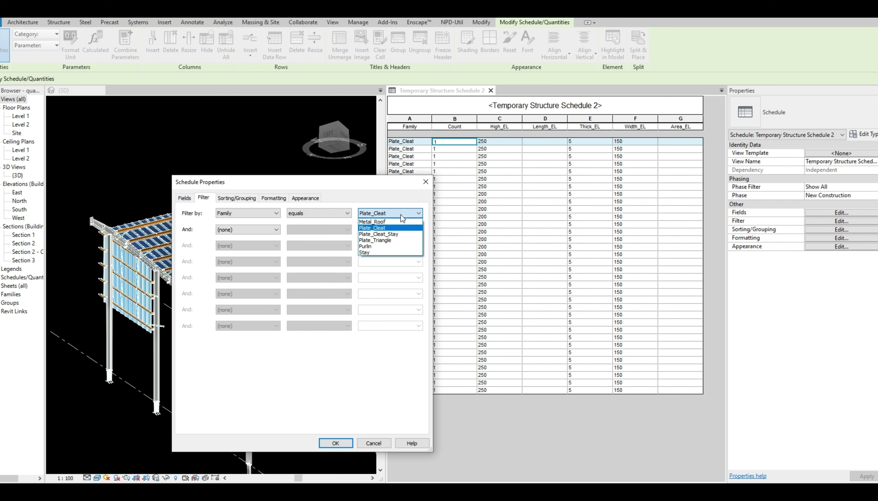
pyautogui.click(393, 239)
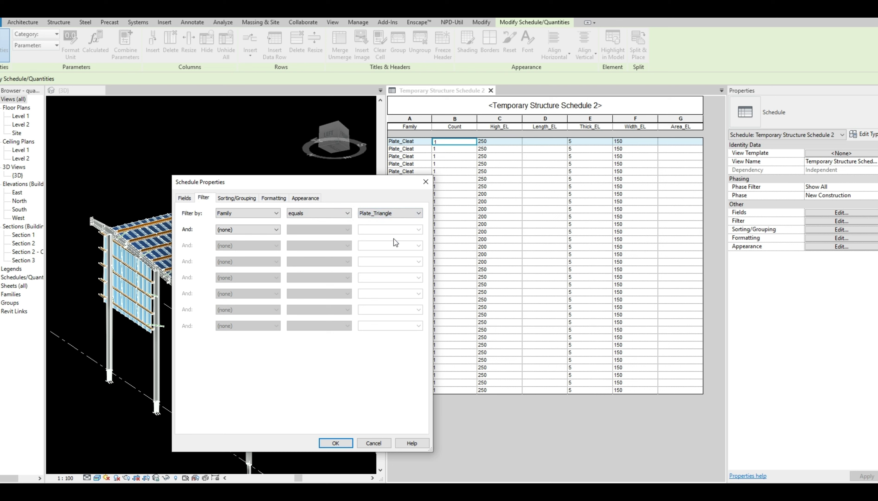
pyautogui.click(333, 442)
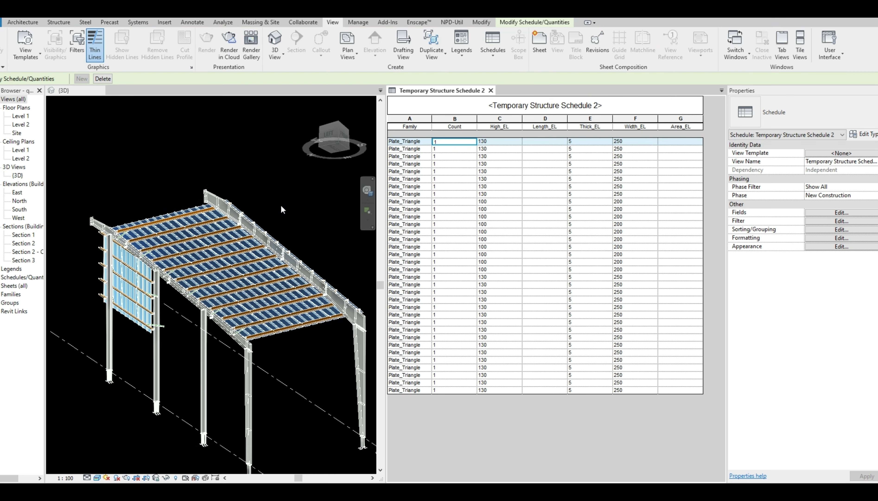
# Create a new building component schedule for the Structural Stiffeners category in the New Construction phase
pyautogui.click(494, 55)
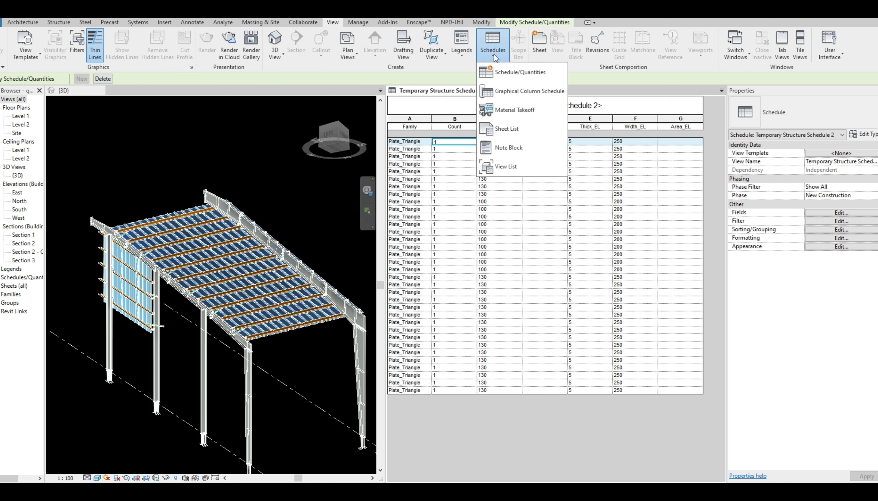
pyautogui.click(510, 77)
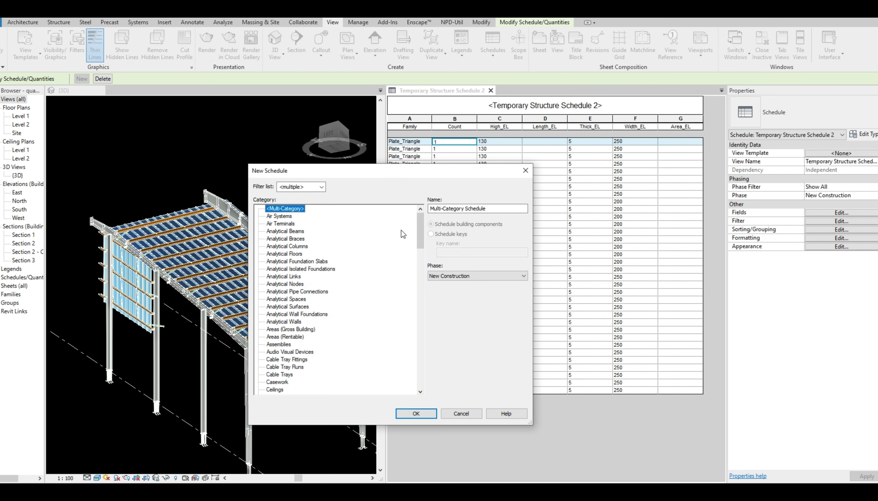
pyautogui.moveTo(421, 237); pyautogui.dragTo(426, 397)
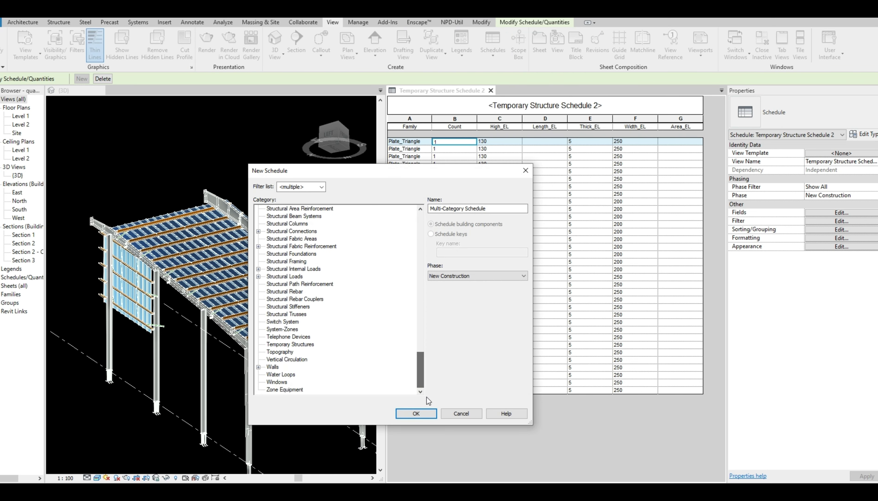
pyautogui.click(302, 307)
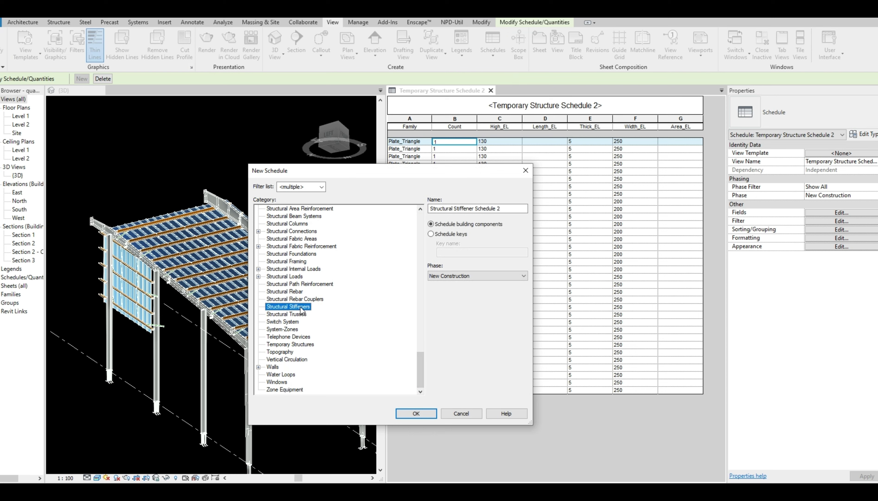
pyautogui.click(417, 415)
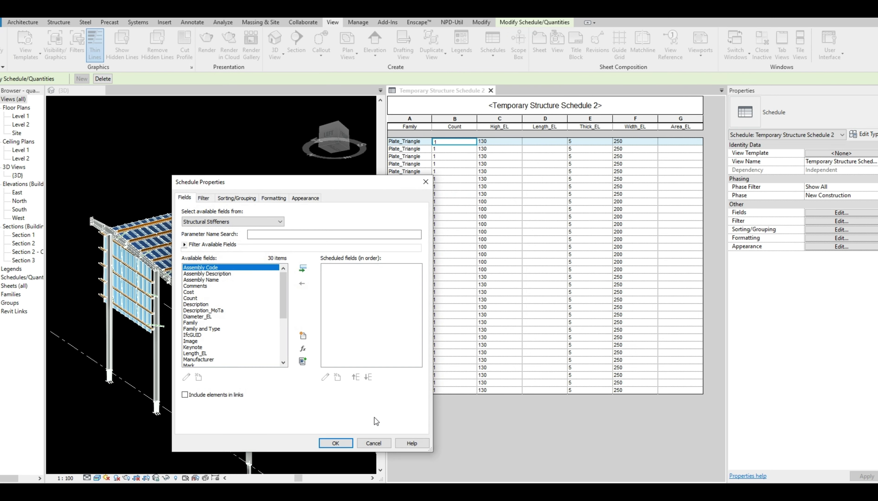
# Add the Family, Count, Length_EL and Diameter_EL fields to the Structural Stiffeners schedule and generate it
pyautogui.click(190, 322)
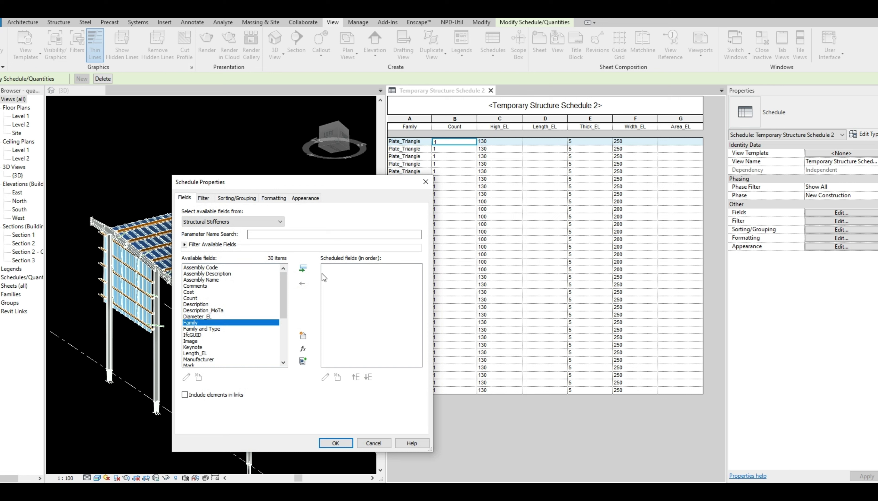
pyautogui.click(303, 268)
pyautogui.click(191, 298)
pyautogui.click(302, 267)
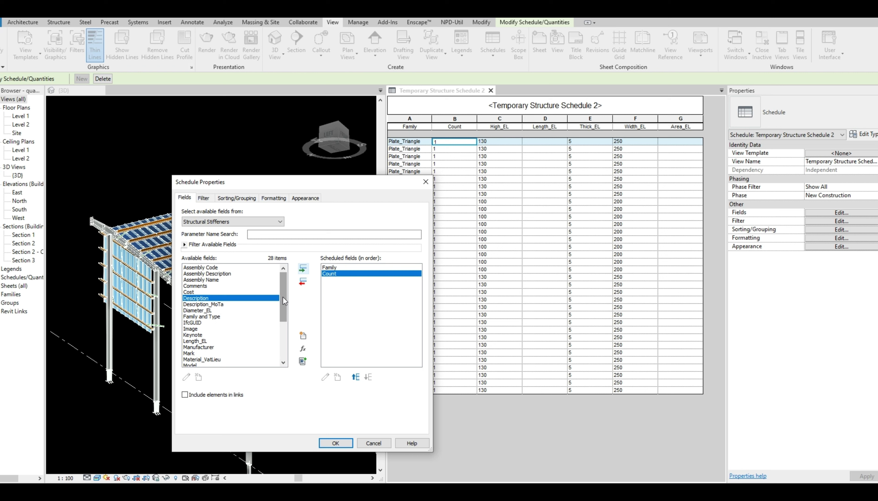
pyautogui.click(195, 335)
pyautogui.moveTo(283, 293); pyautogui.dragTo(294, 275)
pyautogui.click(303, 268)
pyautogui.click(195, 298)
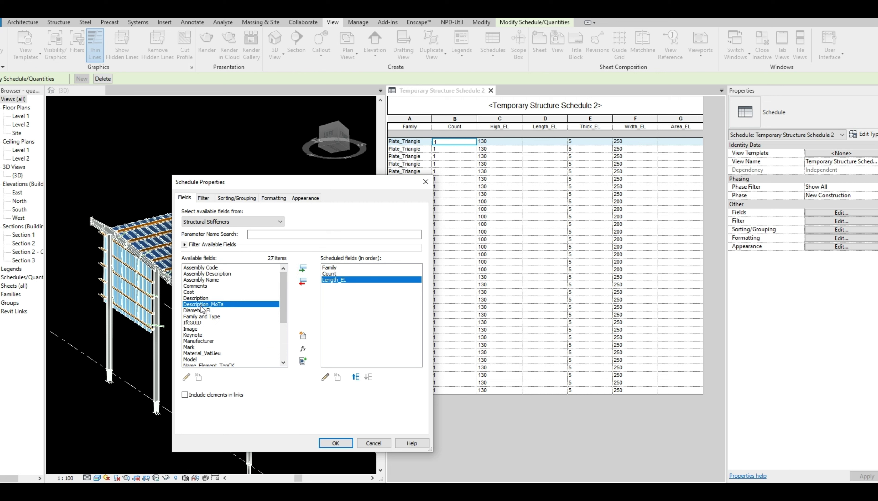
pyautogui.keyDown('shift'); pyautogui.click(197, 305); pyautogui.keyUp('shift')
pyautogui.click(198, 310)
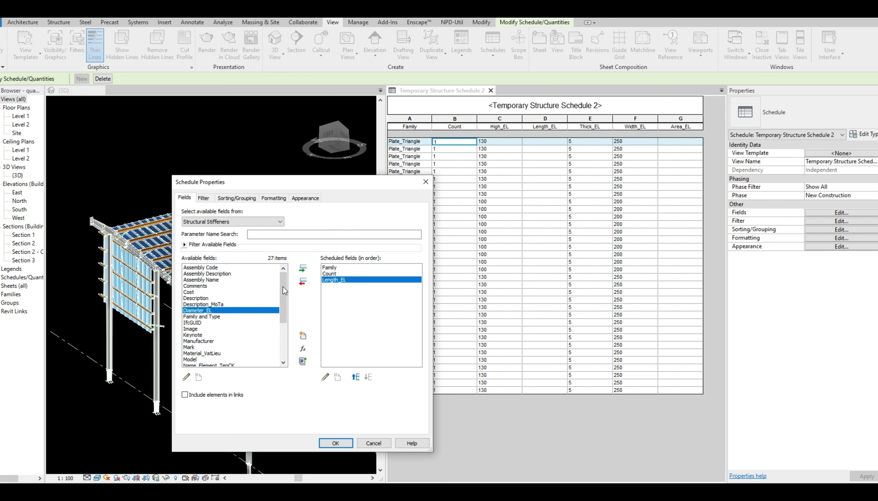
pyautogui.click(302, 268)
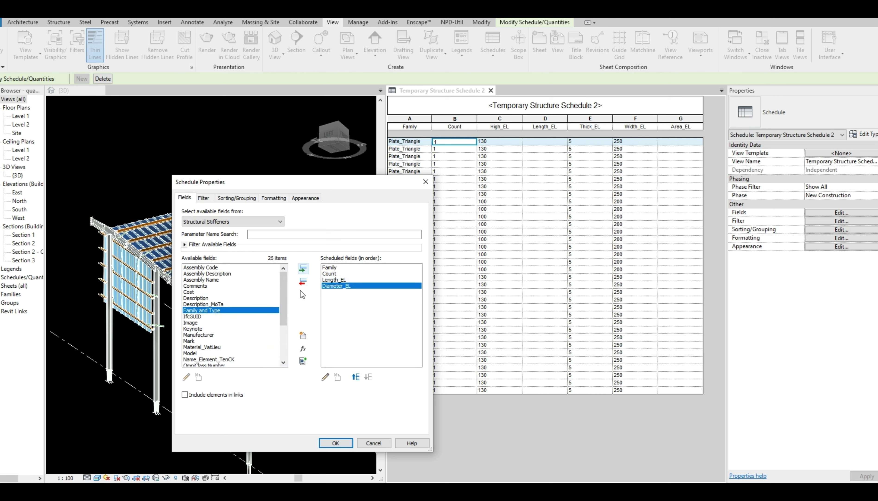
pyautogui.click(335, 442)
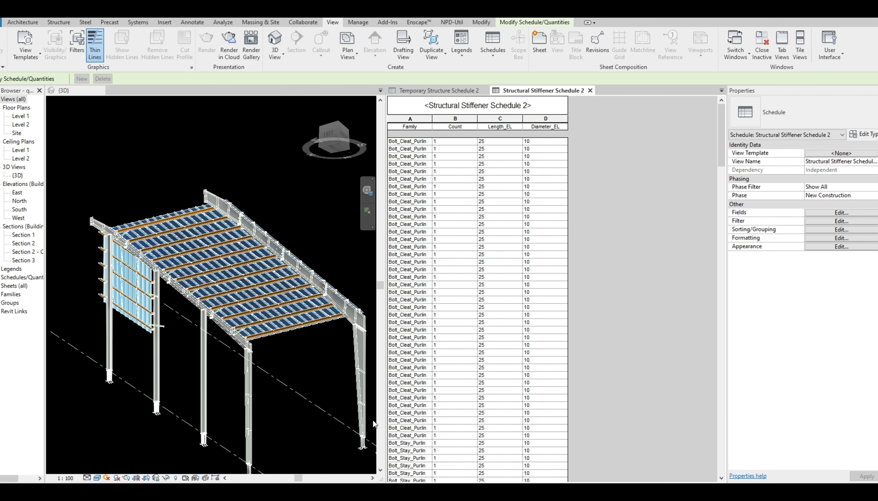
# Filter the Structural Stiffener schedule by Family equals Sag so only the sag rods are listed
pyautogui.scroll(-10, 450, 362)
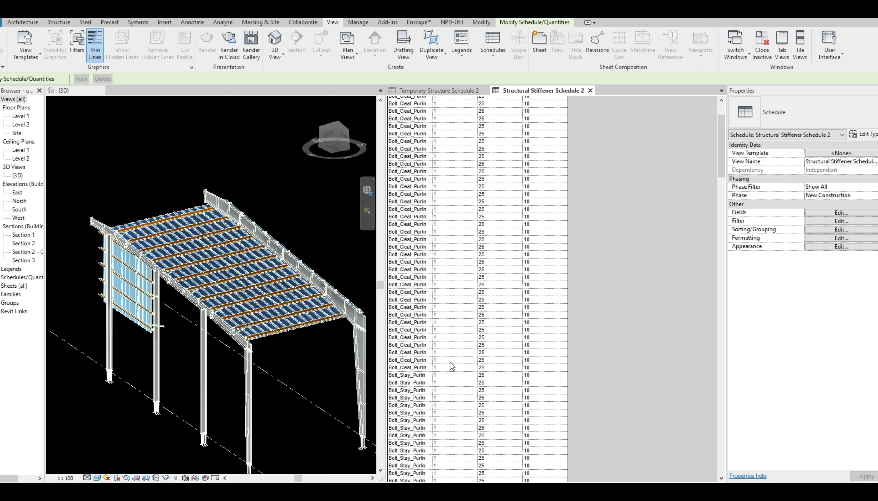
pyautogui.scroll(10, 488, 340)
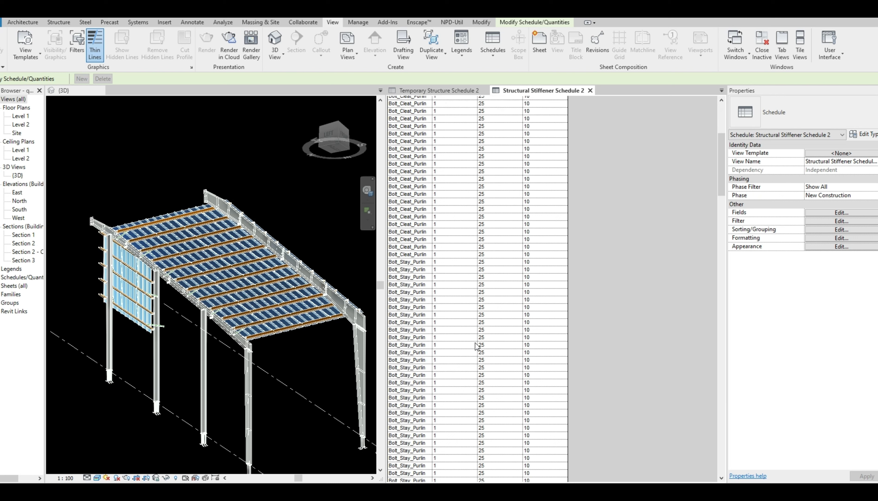
pyautogui.scroll(-6, 472, 349)
pyautogui.scroll(-9, 472, 349)
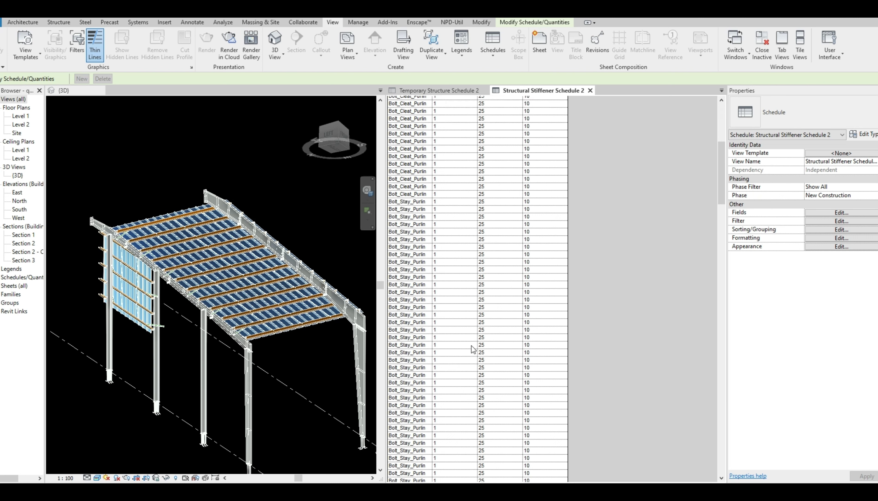
pyautogui.click(850, 213)
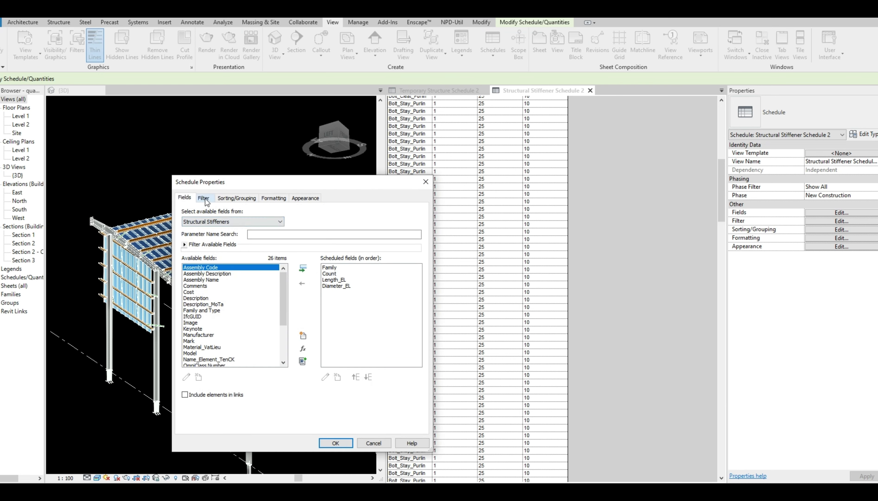
pyautogui.click(205, 198)
pyautogui.click(270, 212)
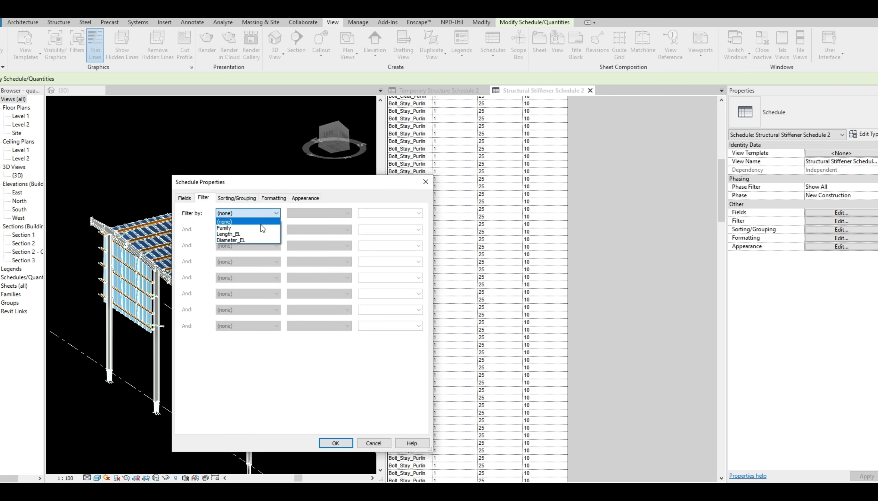
pyautogui.click(259, 227)
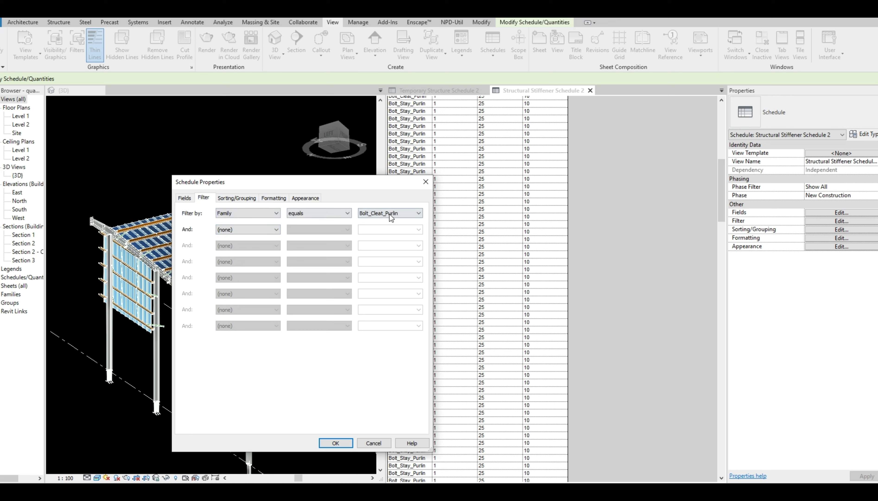
pyautogui.click(417, 213)
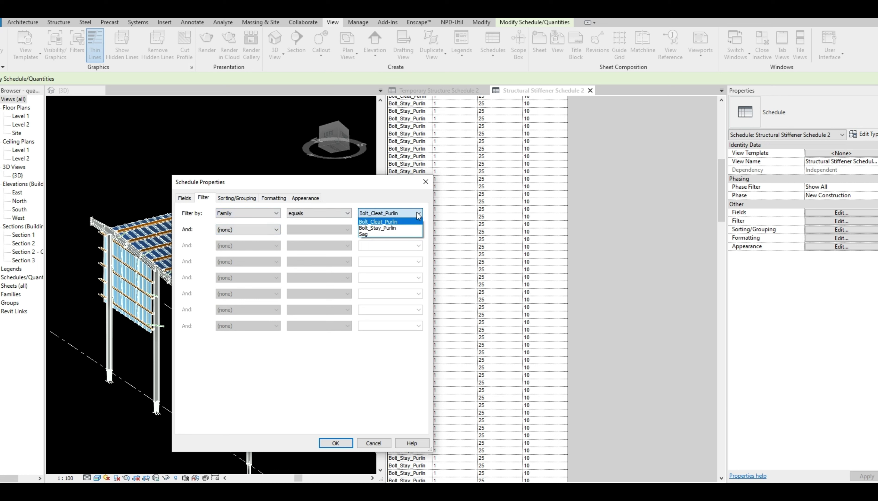
pyautogui.click(371, 234)
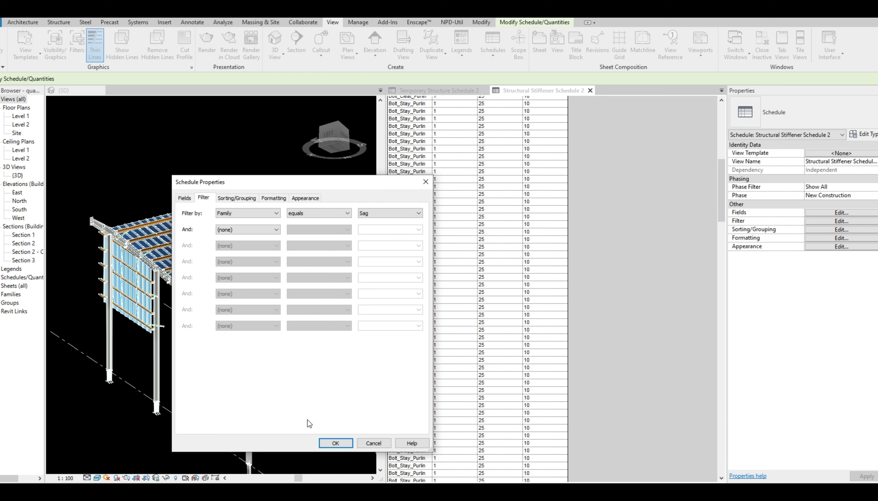
pyautogui.click(335, 443)
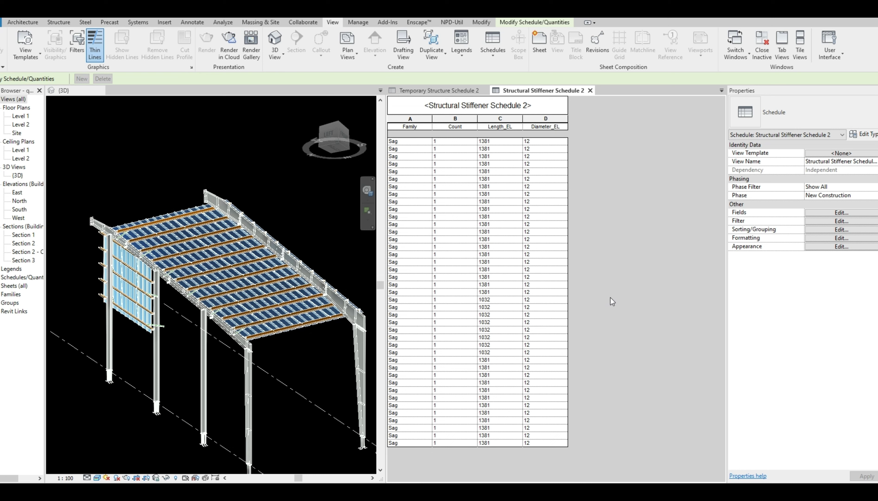
# Change the stiffener schedule's Family filter to Bolt_Cleat_Purlin and look through the listed cleat bolts
pyautogui.click(815, 214)
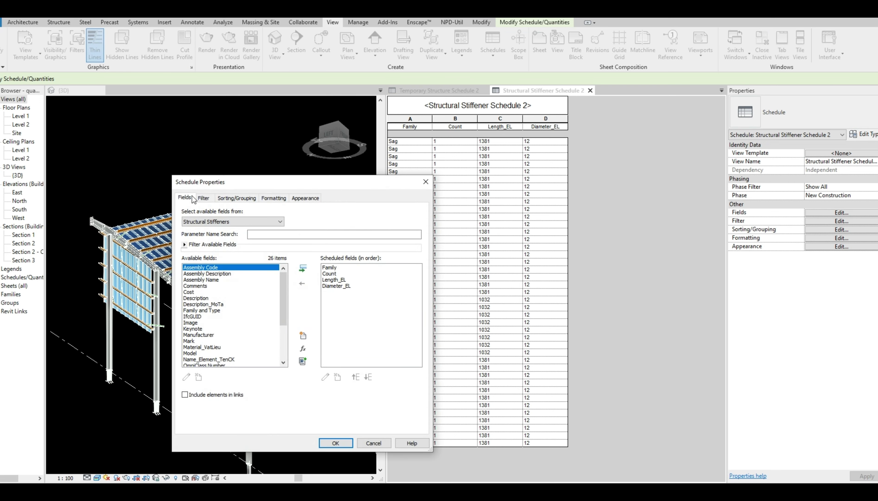
pyautogui.click(203, 197)
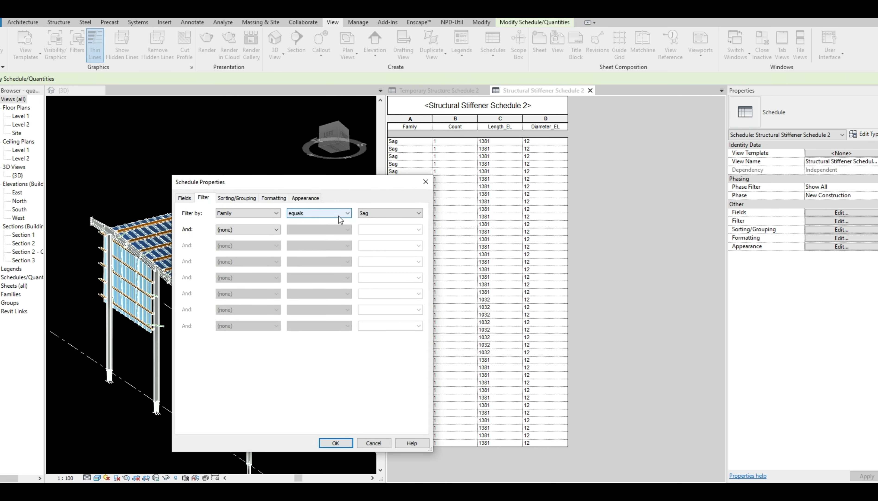
pyautogui.click(400, 214)
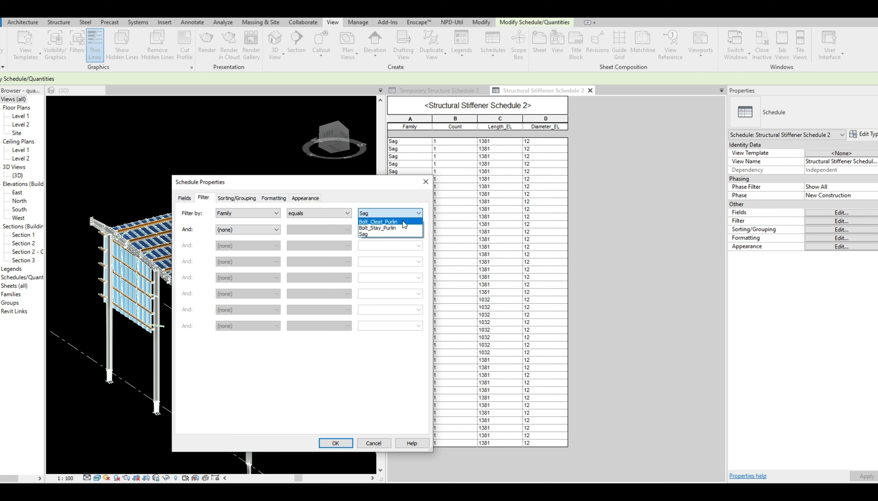
pyautogui.click(403, 220)
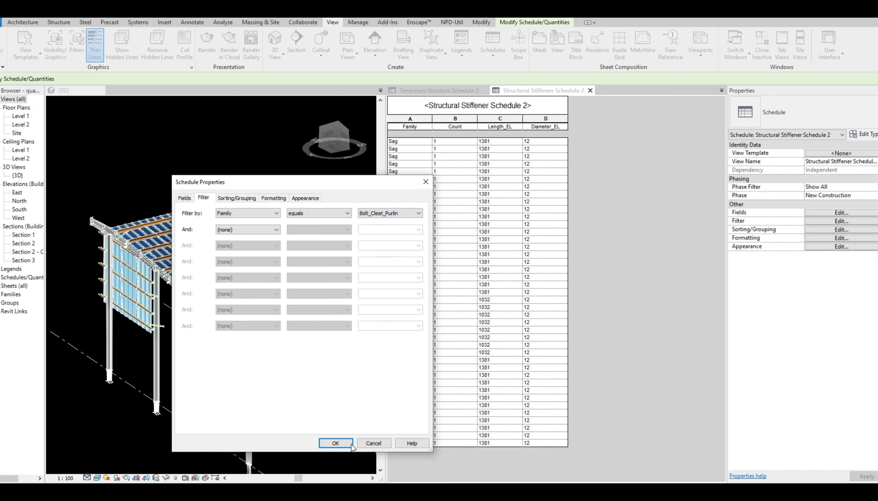
pyautogui.click(335, 443)
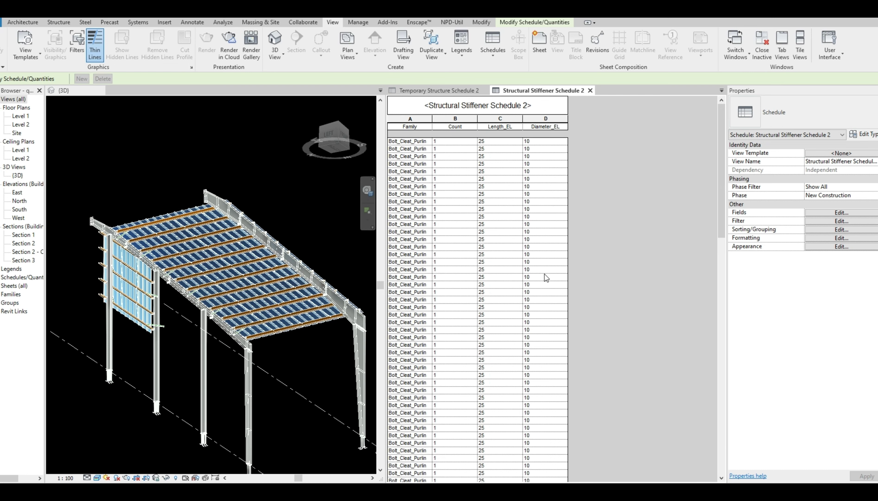
pyautogui.scroll(-10, 544, 274)
pyautogui.scroll(10, 532, 300)
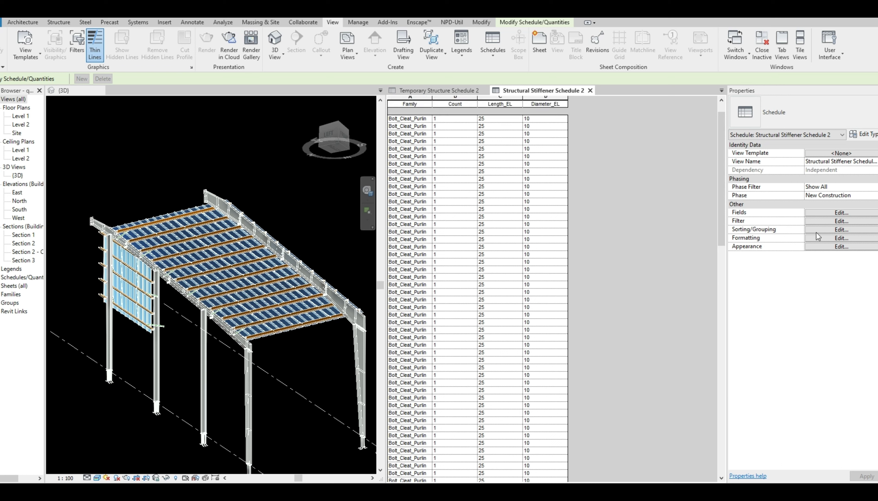
# Change the stiffener schedule's Family filter to Bolt_Stay_Purlin and look through the listed stay bolts
pyautogui.click(827, 213)
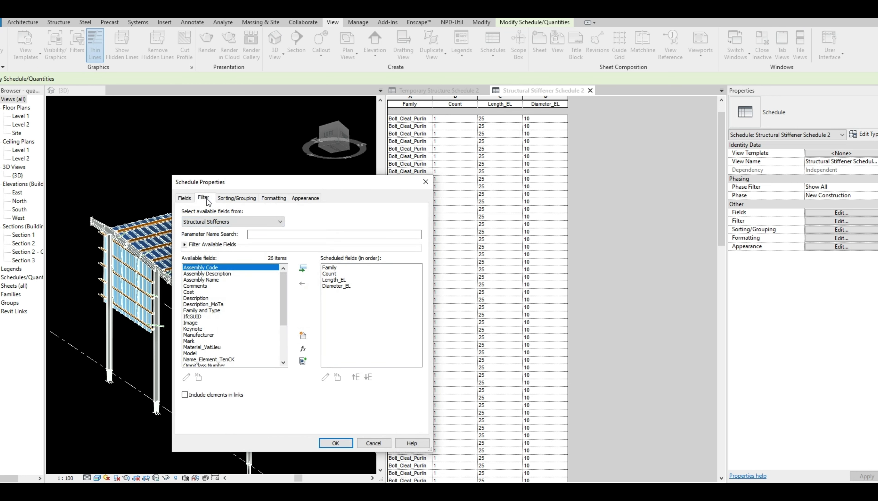
pyautogui.click(204, 197)
pyautogui.click(398, 213)
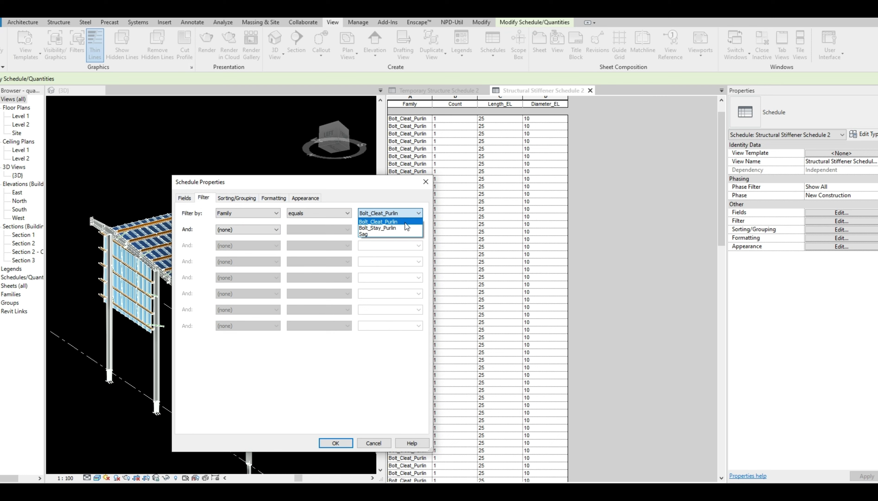
pyautogui.click(390, 227)
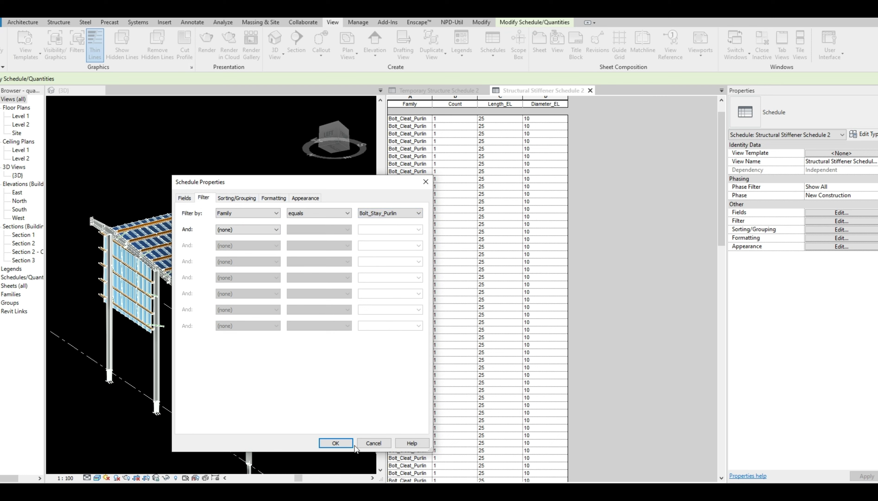
pyautogui.click(336, 442)
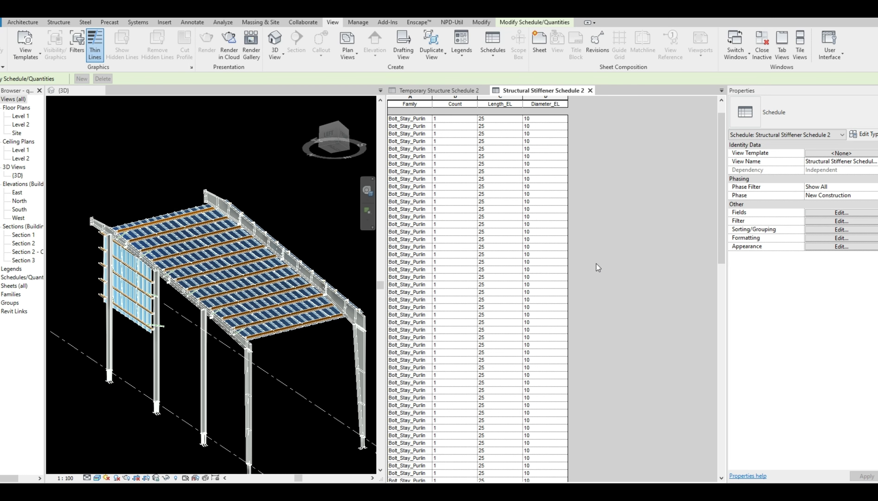
pyautogui.scroll(1, 596, 267)
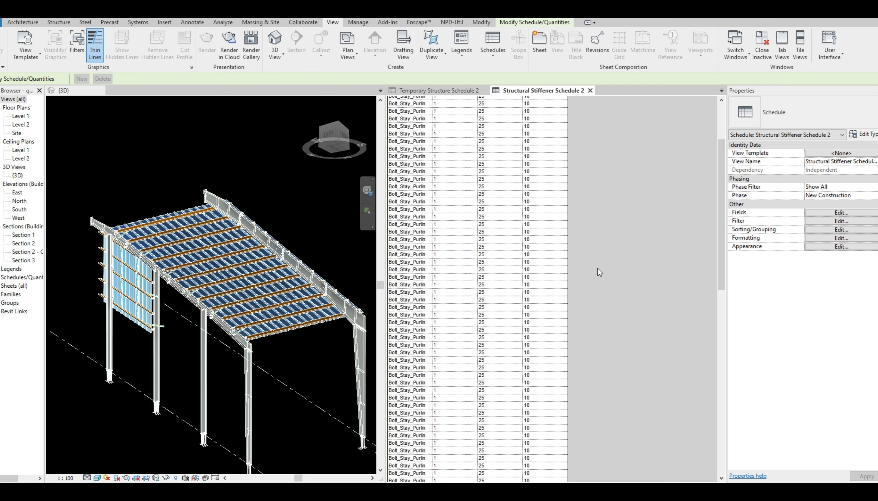